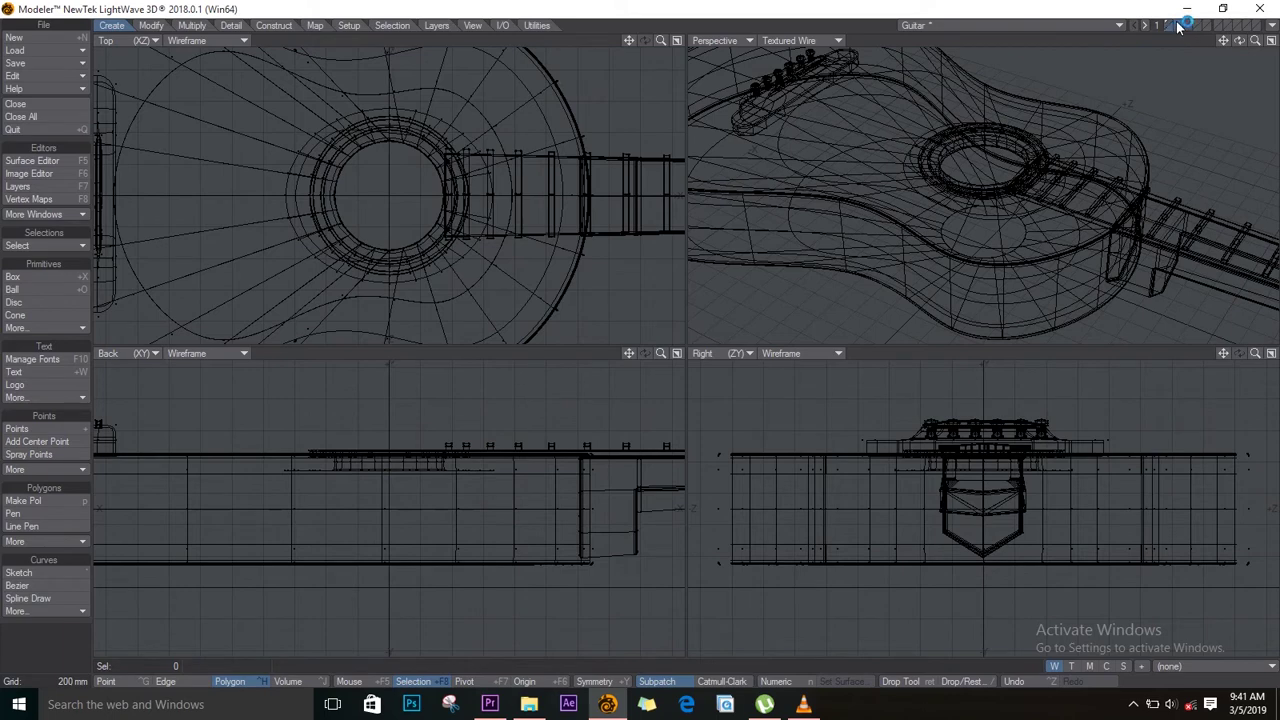
On the empty second layer, create a 12-sided disc about 960 mm across and 164 mm thick, resting on the ground plane.
left_click(1179, 25)
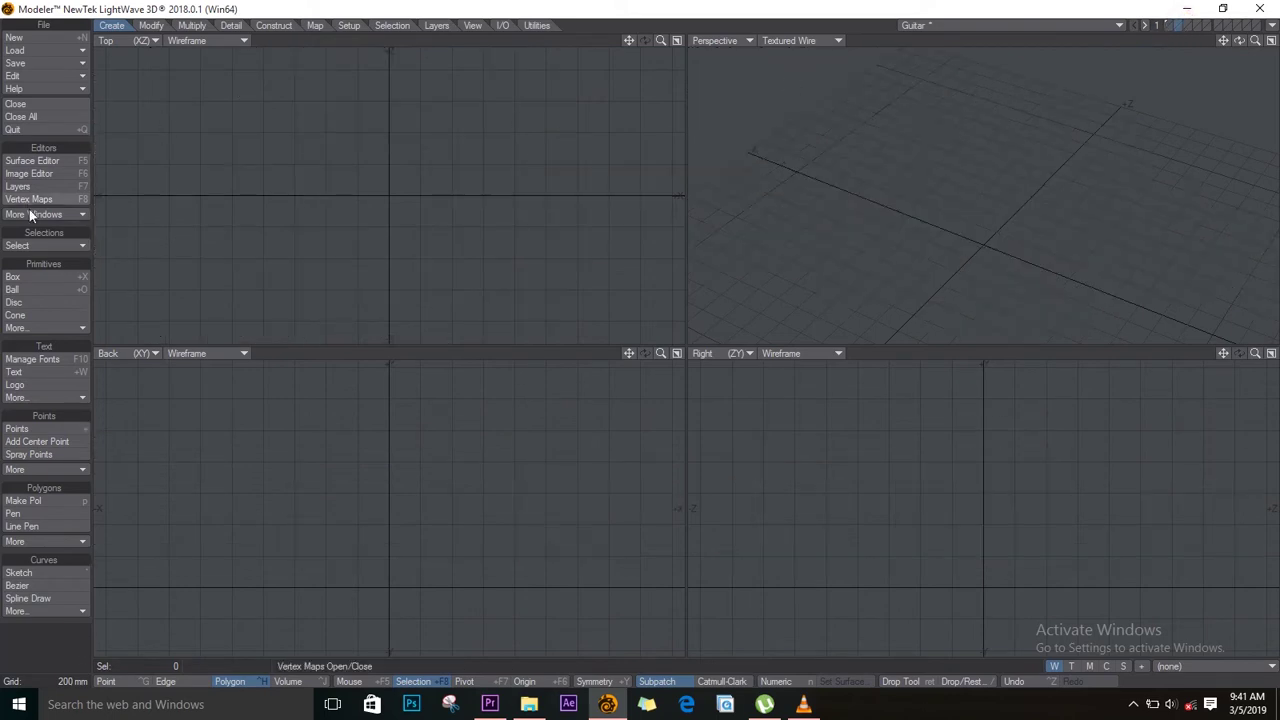
left_click(14, 302)
left_click_drag(275, 100, 423, 246)
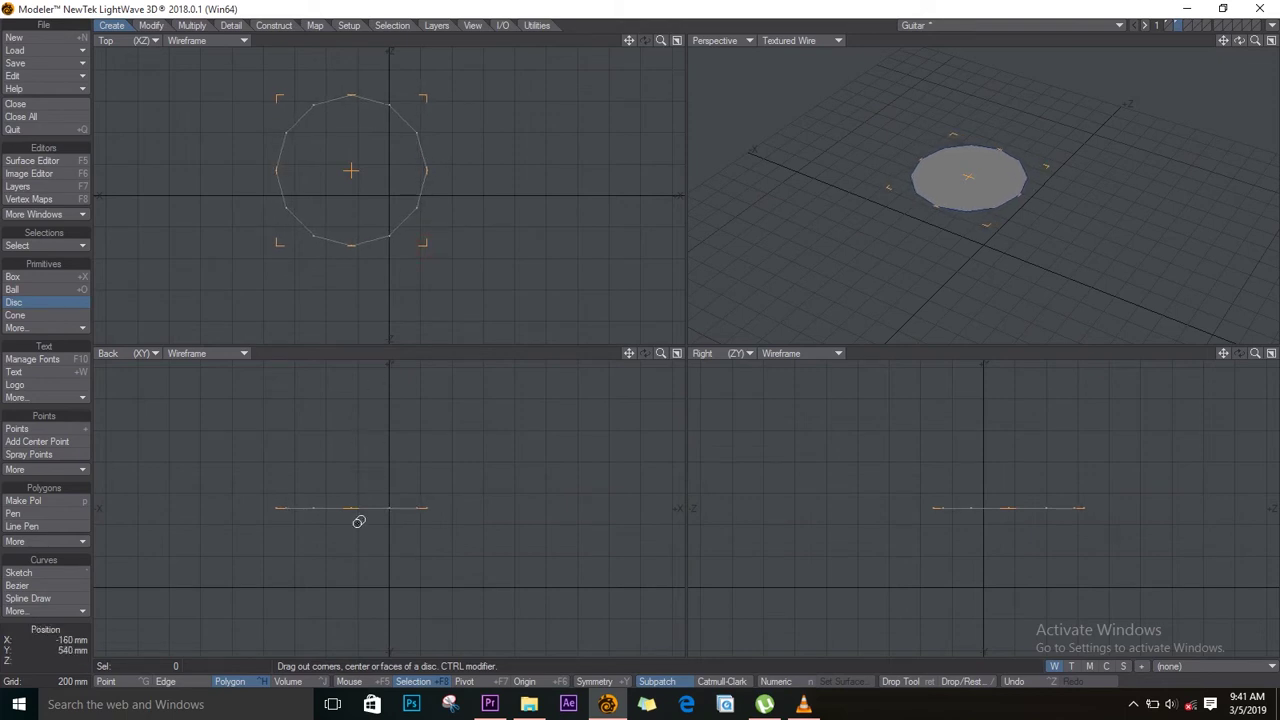
left_click_drag(349, 526, 398, 574)
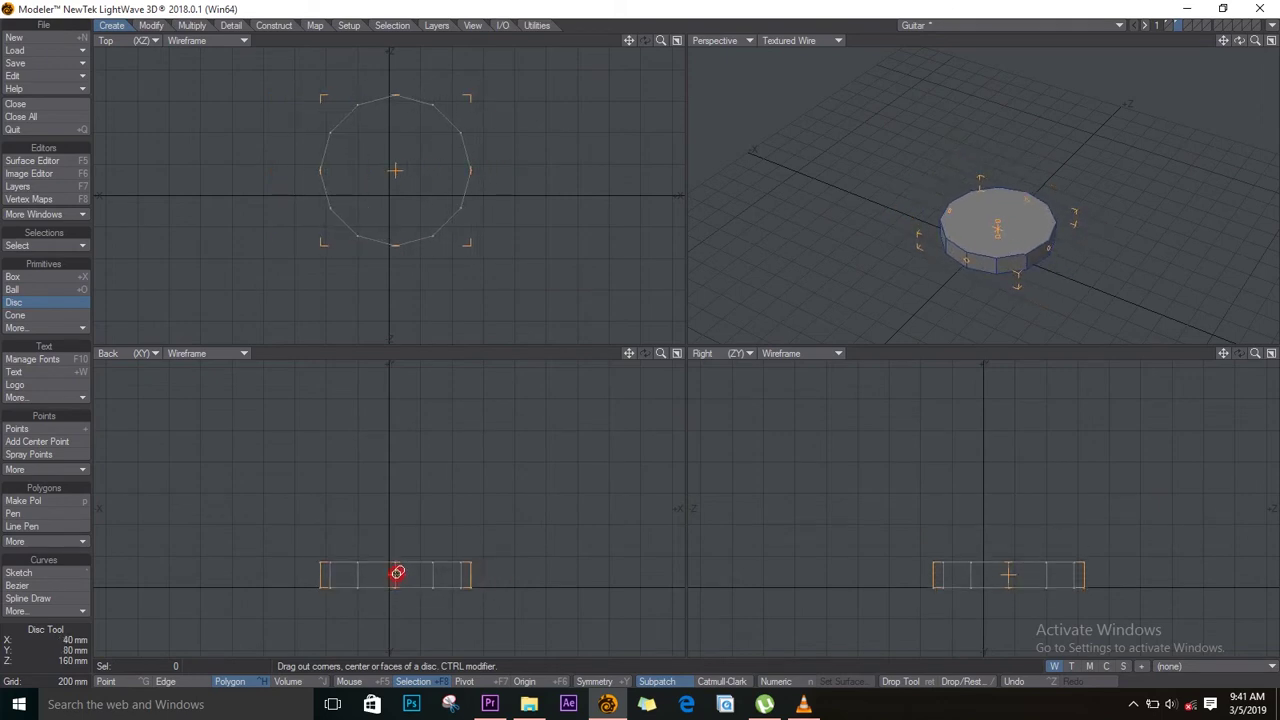
Check the disc's X and Z radius values in its numeric settings and finish the disc.
left_click(775, 681)
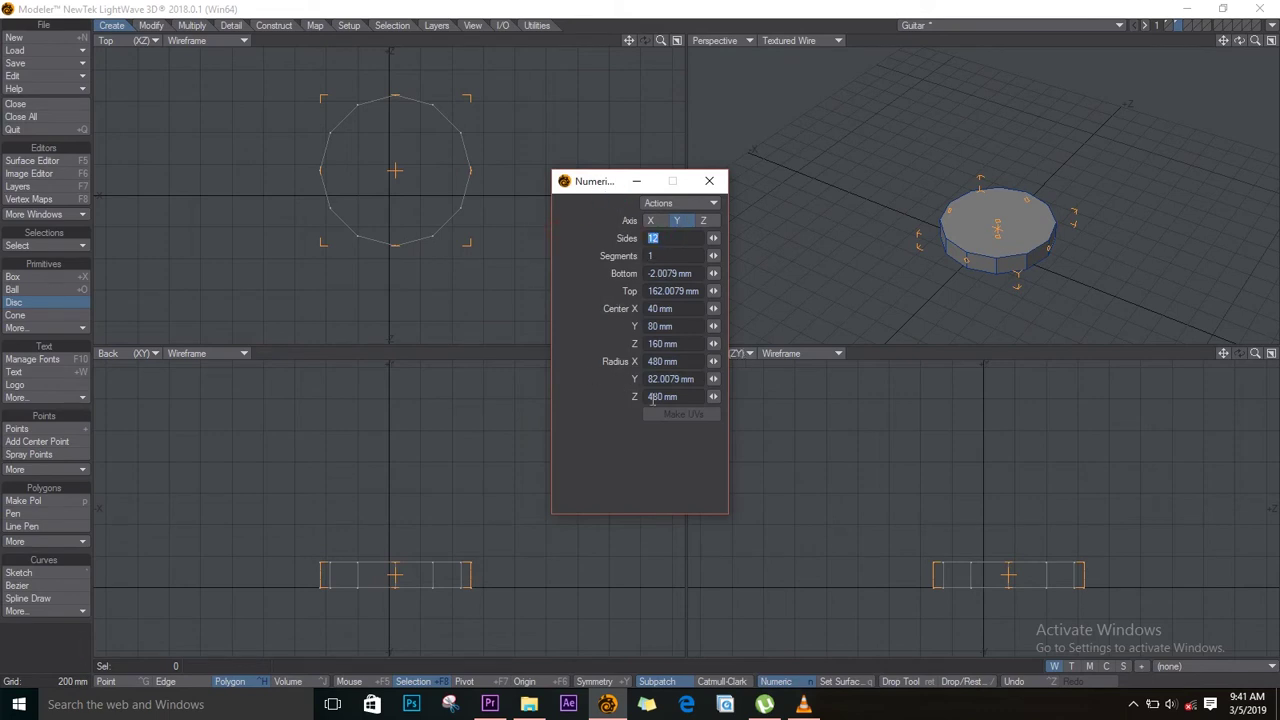
left_click(684, 361)
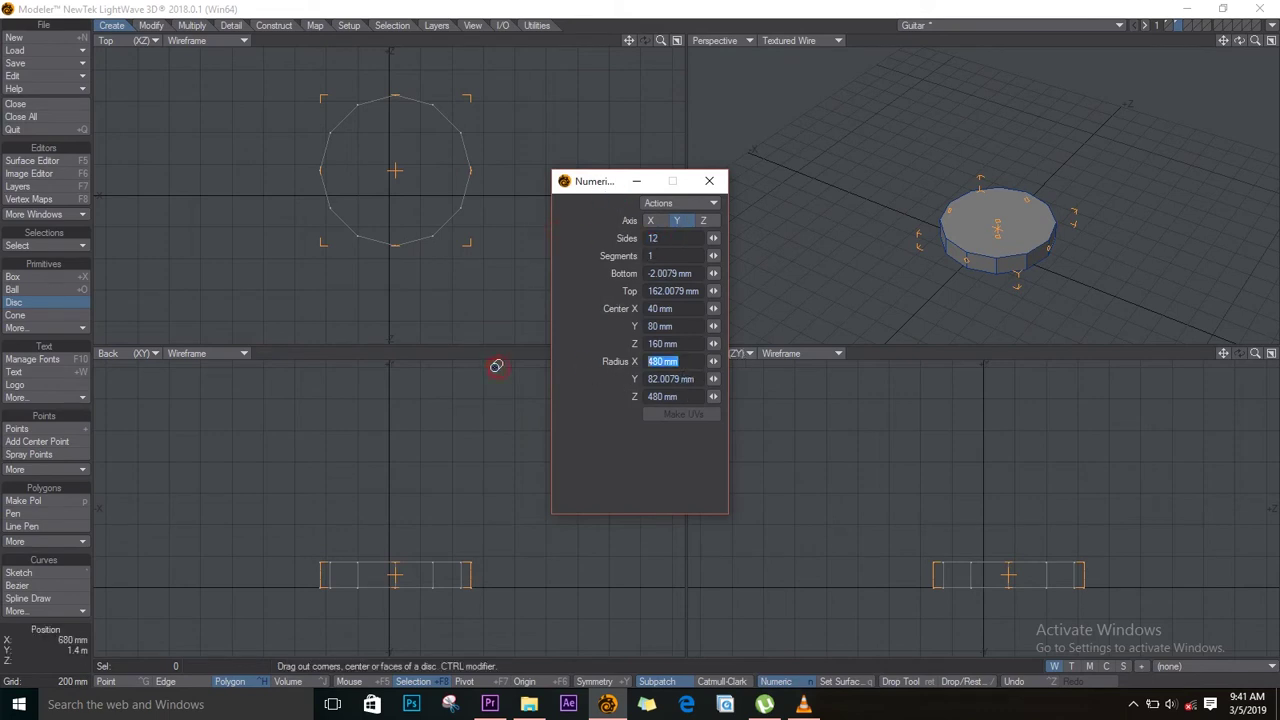
left_click(688, 397)
left_click(688, 362)
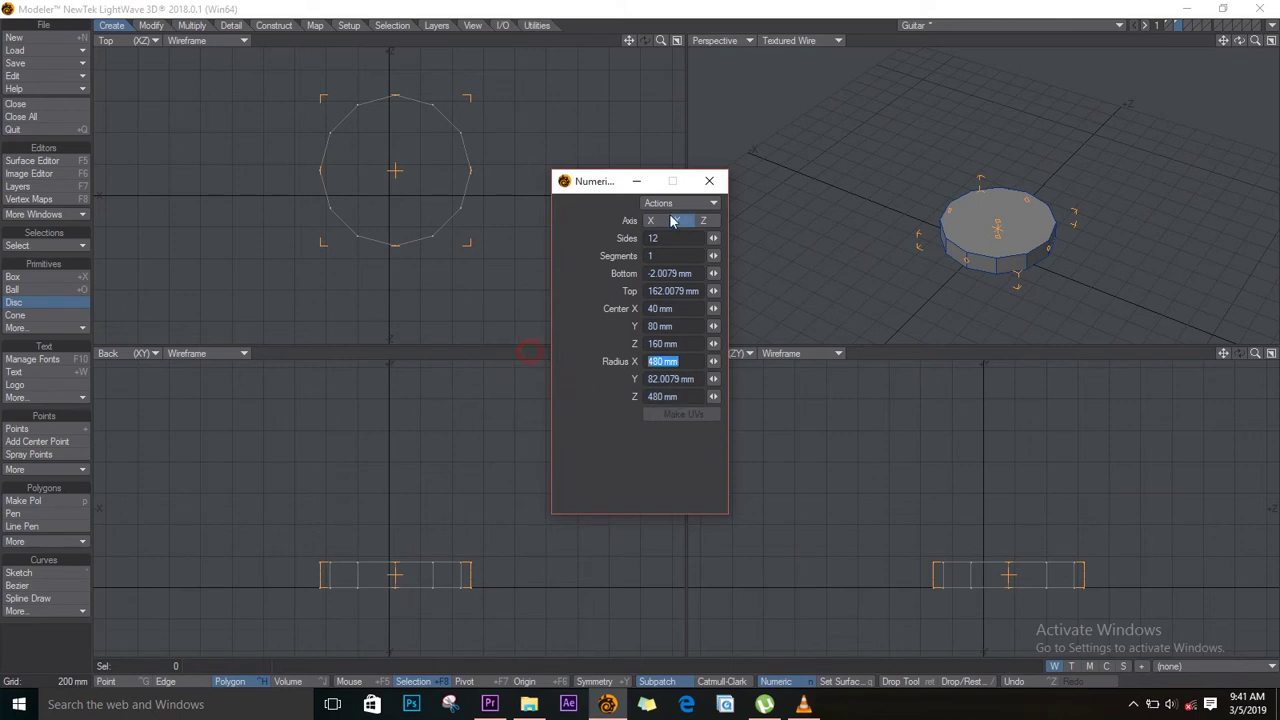
left_click(709, 181)
key("space")
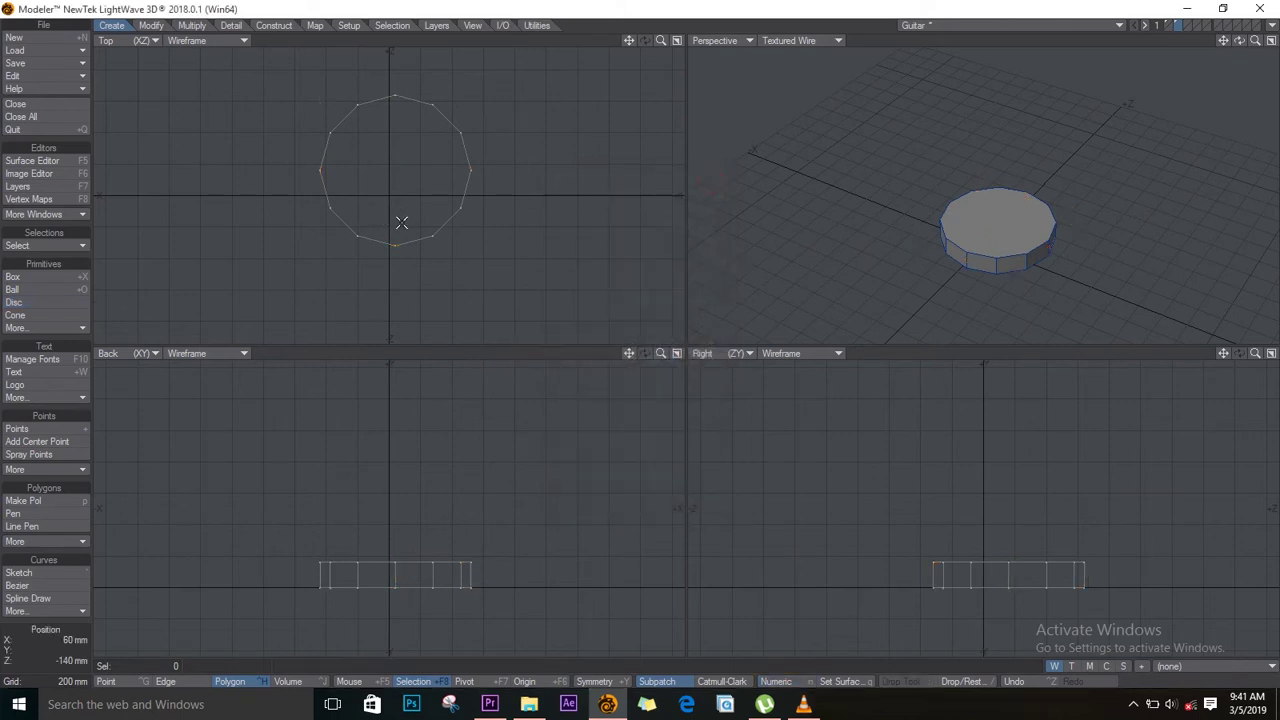
Bevel the disc's top face inward and raise the inset face to form a second, smaller tier.
left_click(245, 684)
left_click(998, 230)
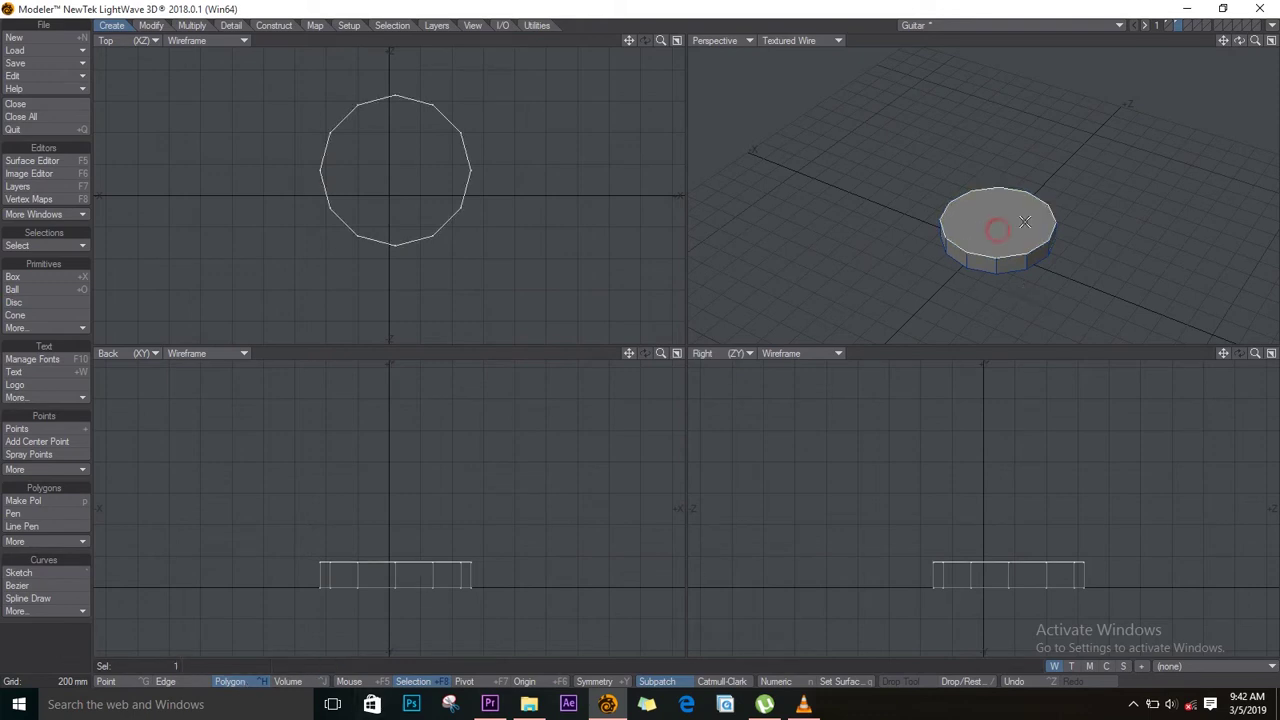
key("b")
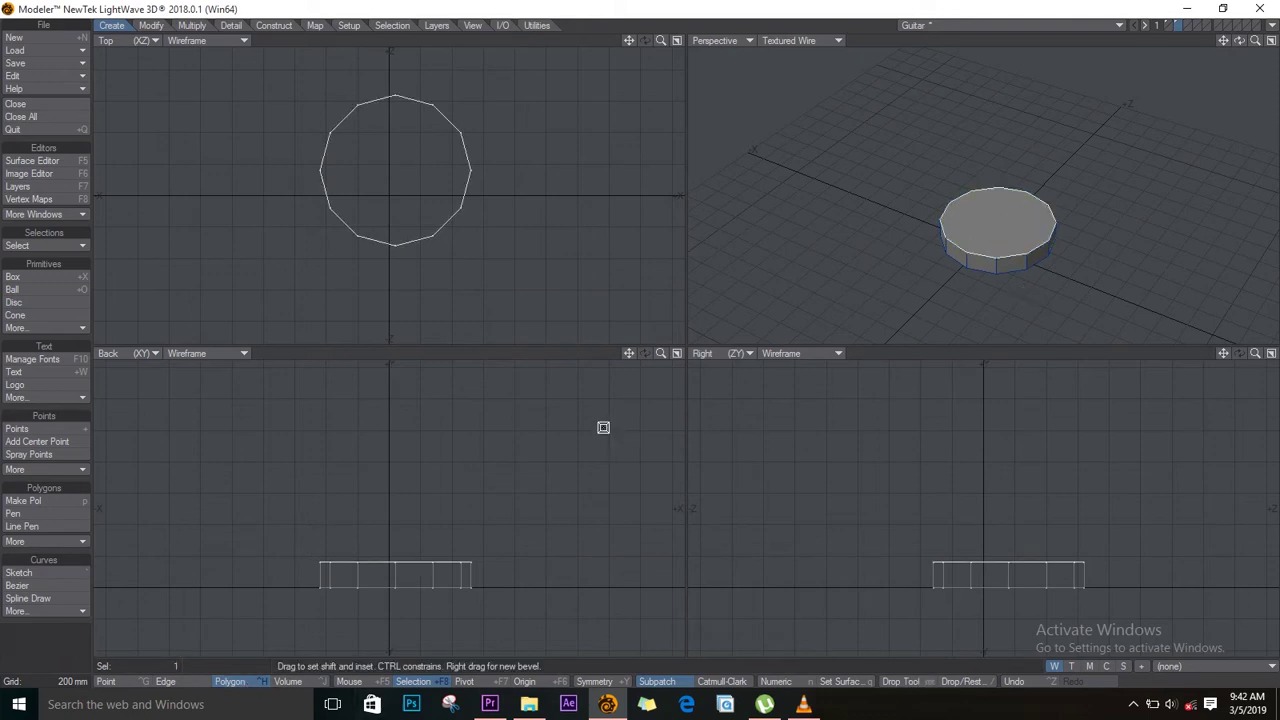
mouse_move(428, 571)
left_mouse_down()
mouse_move(429, 560)
mouse_move(400, 560)
mouse_move(414, 564)
left_mouse_up()
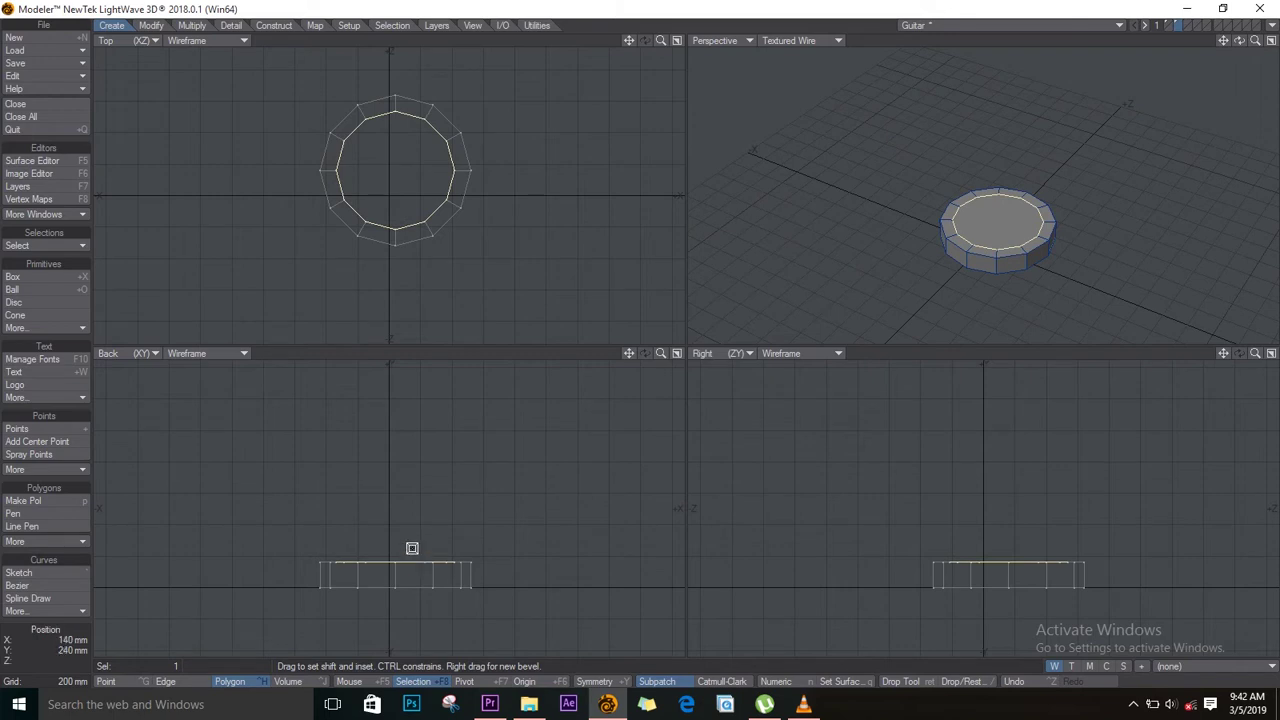
right_click_drag(407, 561, 408, 543)
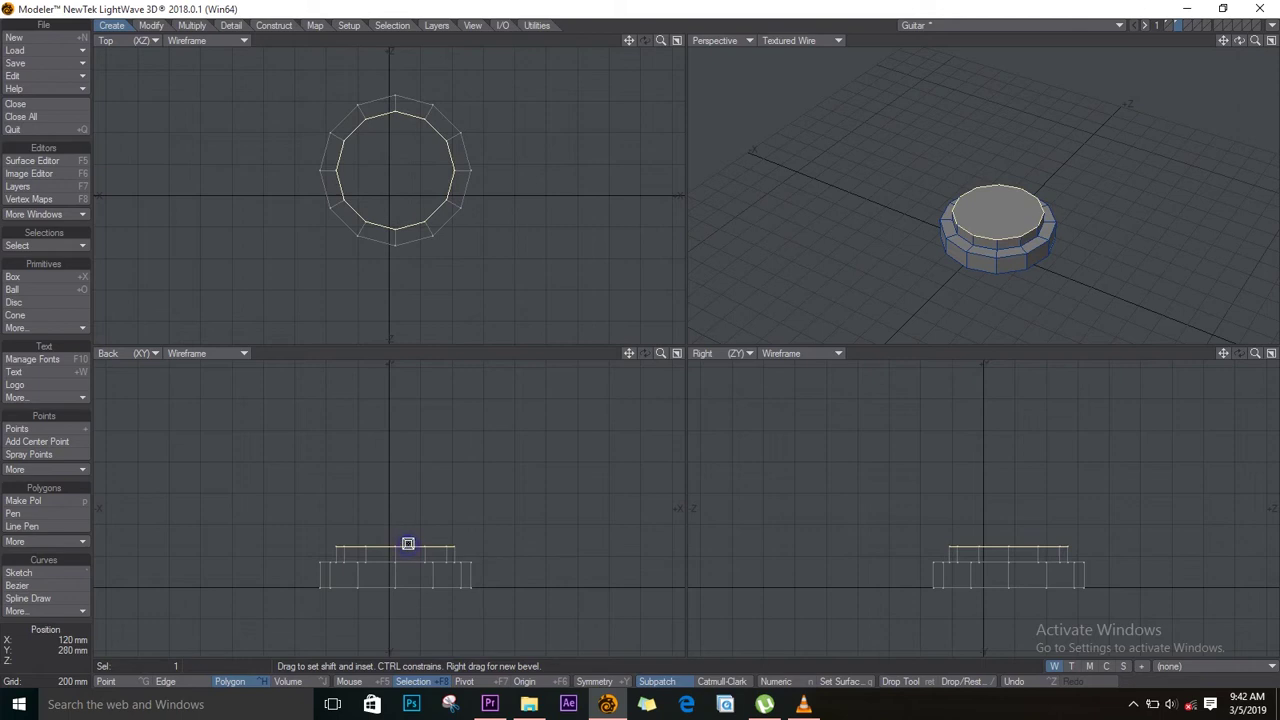
Bevel the top face further into a tall narrow column with a wider cylindrical cap, and clear the selection.
mouse_move(426, 542)
left_mouse_down()
mouse_move(386, 540)
mouse_move(389, 466)
mouse_move(413, 475)
mouse_move(408, 444)
left_mouse_up()
left_click(407, 475)
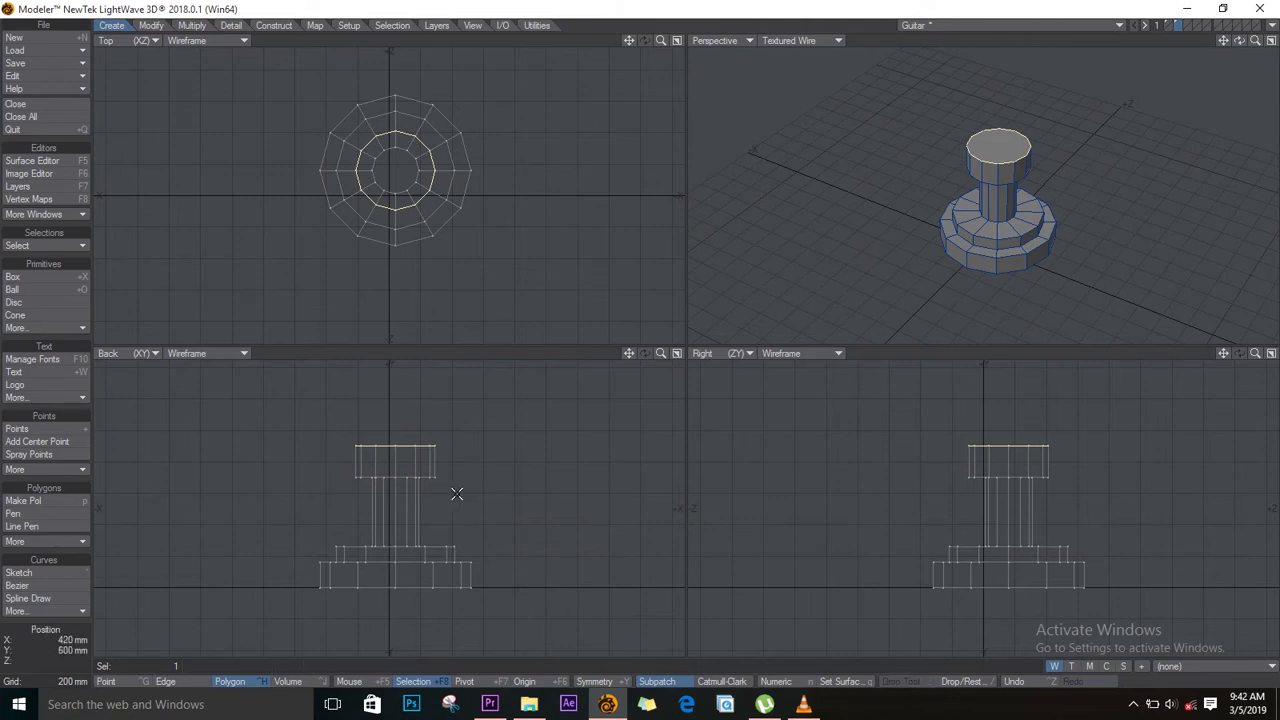
key("/")
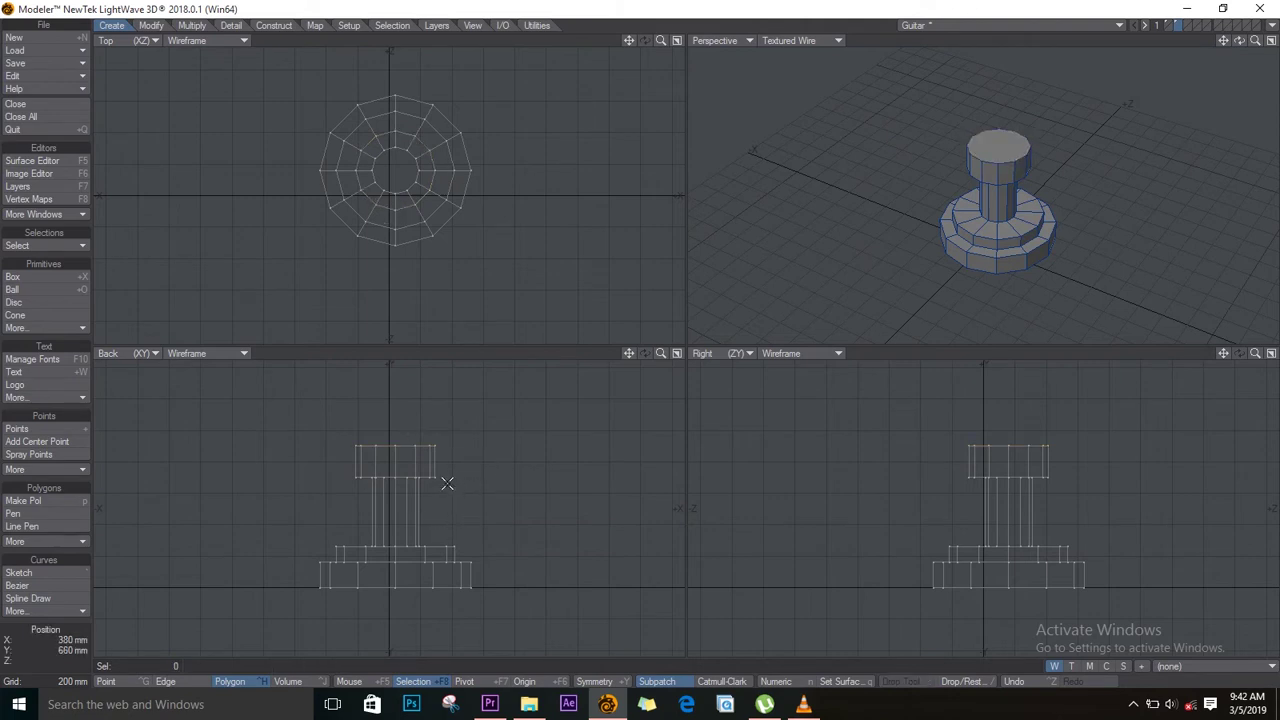
Select the polygons of the base's lowest tier.
mouse_move(1240, 41)
left_mouse_down()
mouse_move(1221, 73)
mouse_move(1020, 117)
mouse_move(1174, 163)
mouse_move(1077, 123)
left_mouse_up()
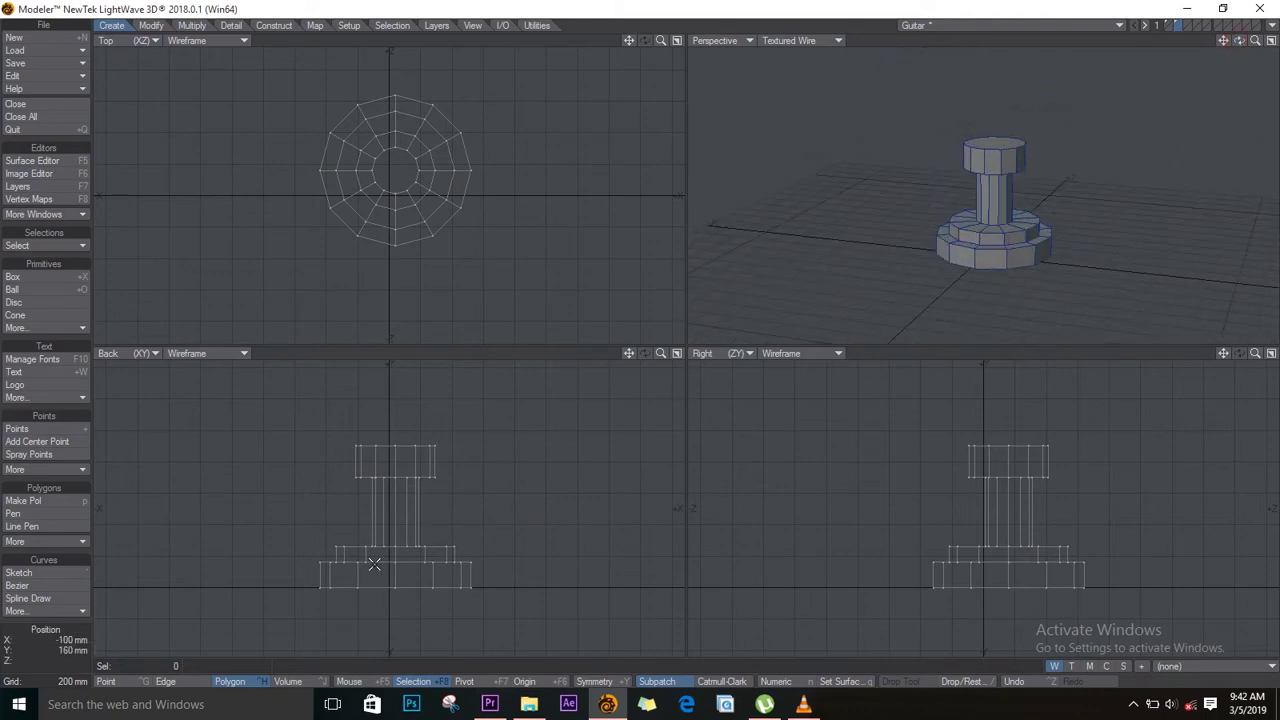
scroll(388, 548, "up", 2)
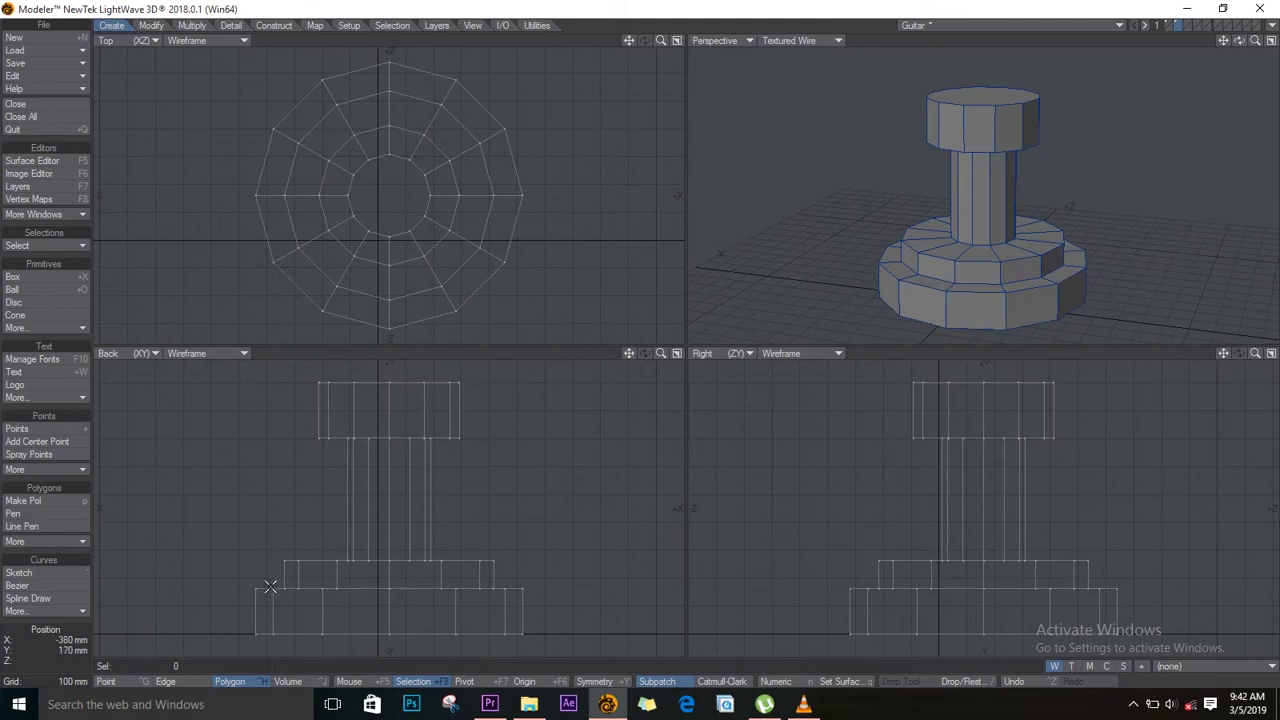
mouse_move(258, 575)
right_mouse_down()
mouse_move(423, 563)
mouse_move(565, 645)
mouse_move(237, 597)
mouse_move(253, 571)
right_mouse_up()
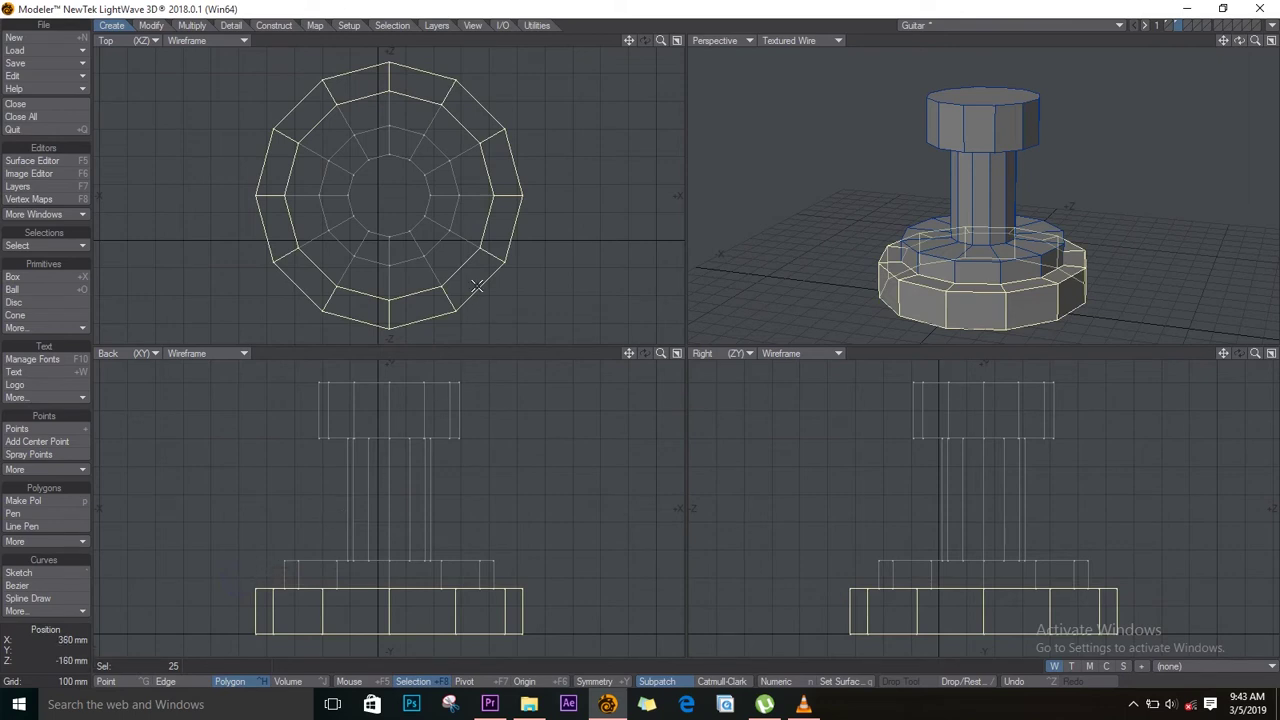
Try to stretch the lowest tier horizontally to 126%, and undo the change.
key("h")
left_click_drag(394, 211, 415, 213)
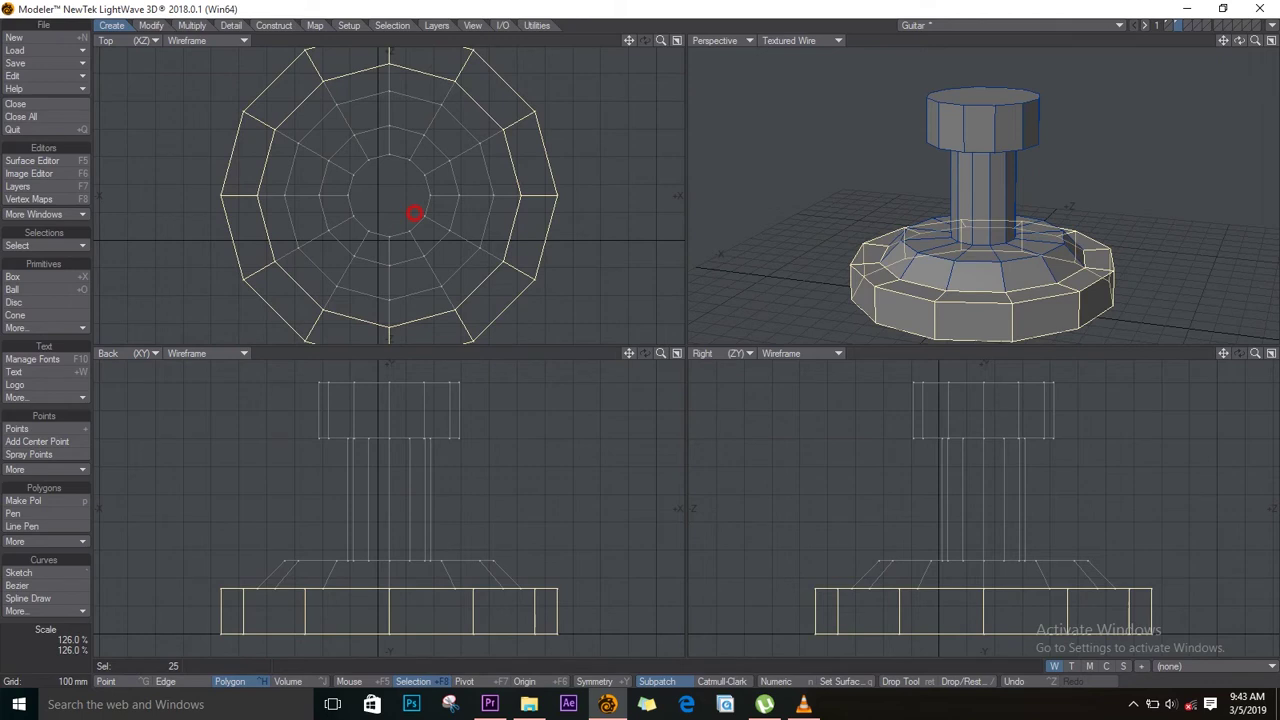
left_click_drag(415, 213, 415, 213)
key("ctrl+z")
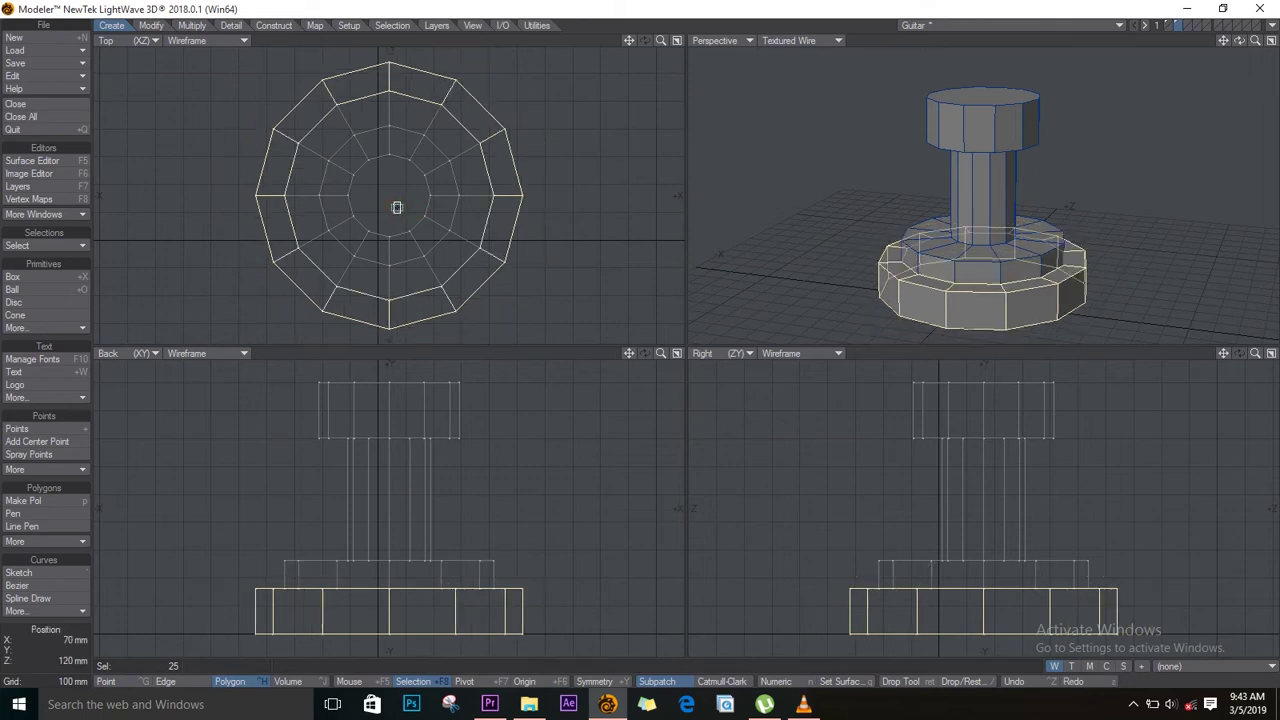
Expand the selection to both base tiers, scale them slightly outward from the centre, and clear the selection.
key("shift+bracketright")
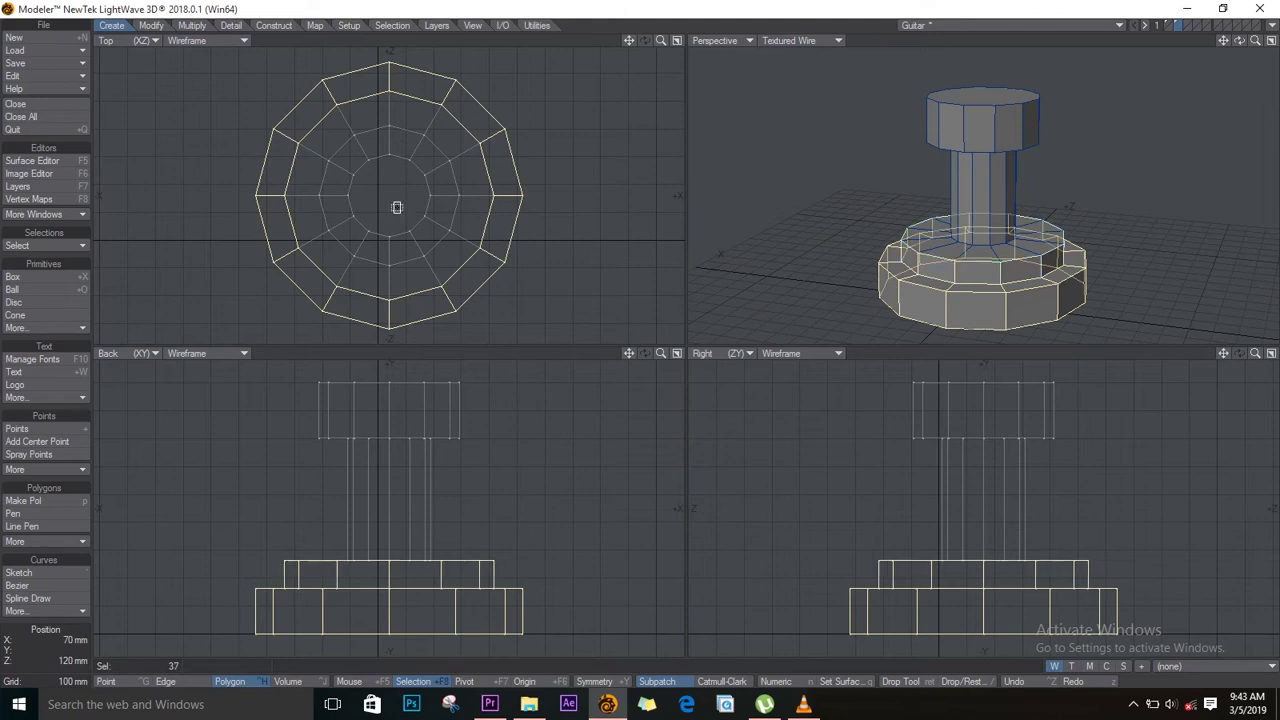
key("shift+h")
left_click_drag(411, 212, 423, 223)
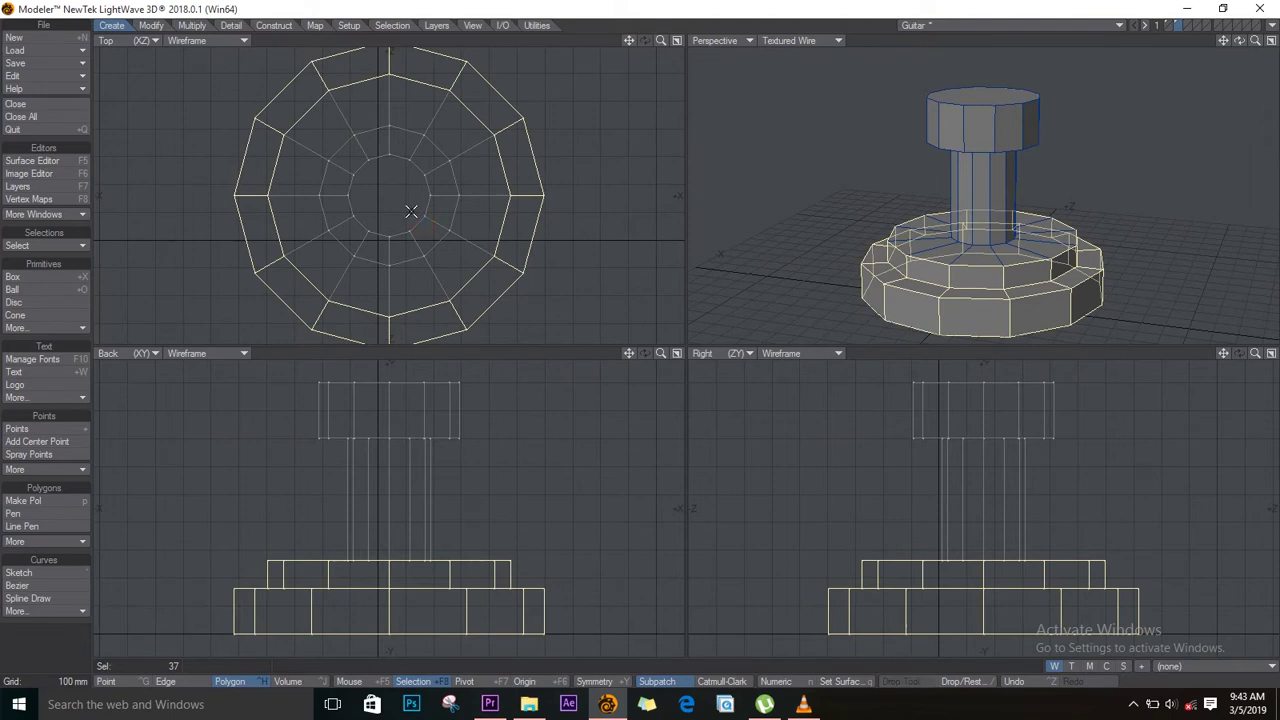
key("slash")
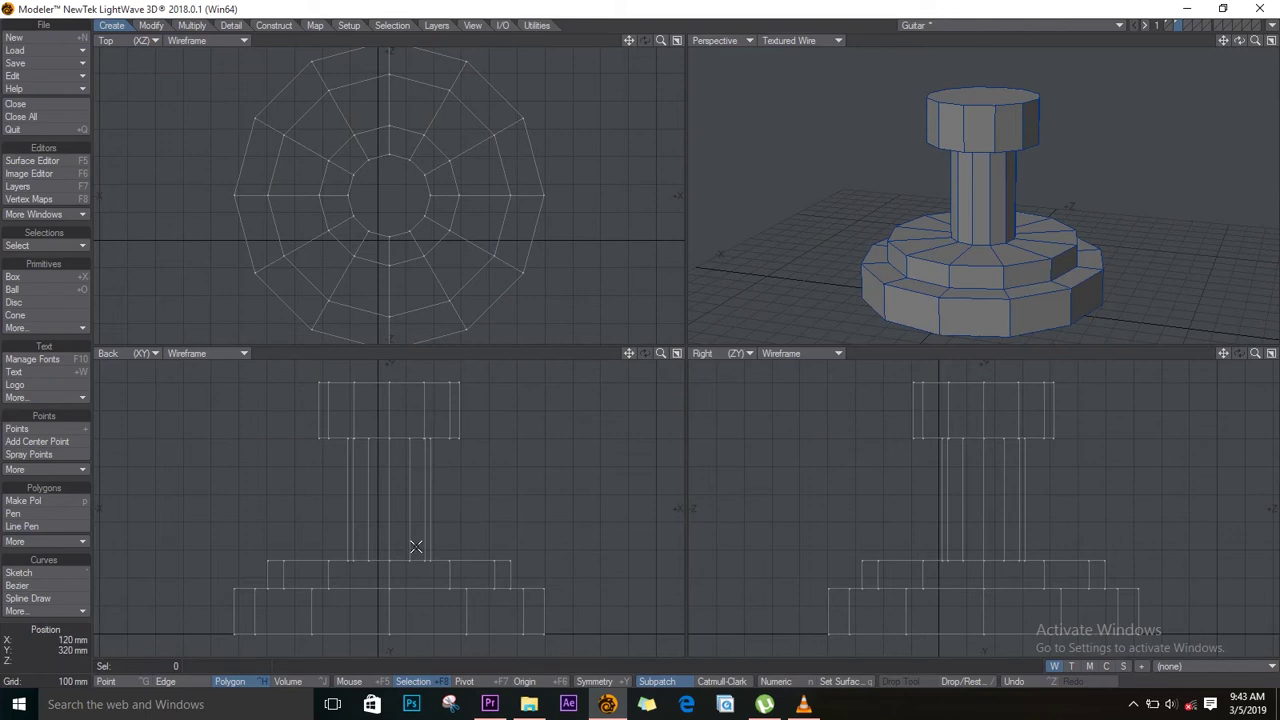
Round the cap's top edge loop with Rounder, using edge rounding, 2 rounding polygons and a 5 mm inset distance.
key("period")
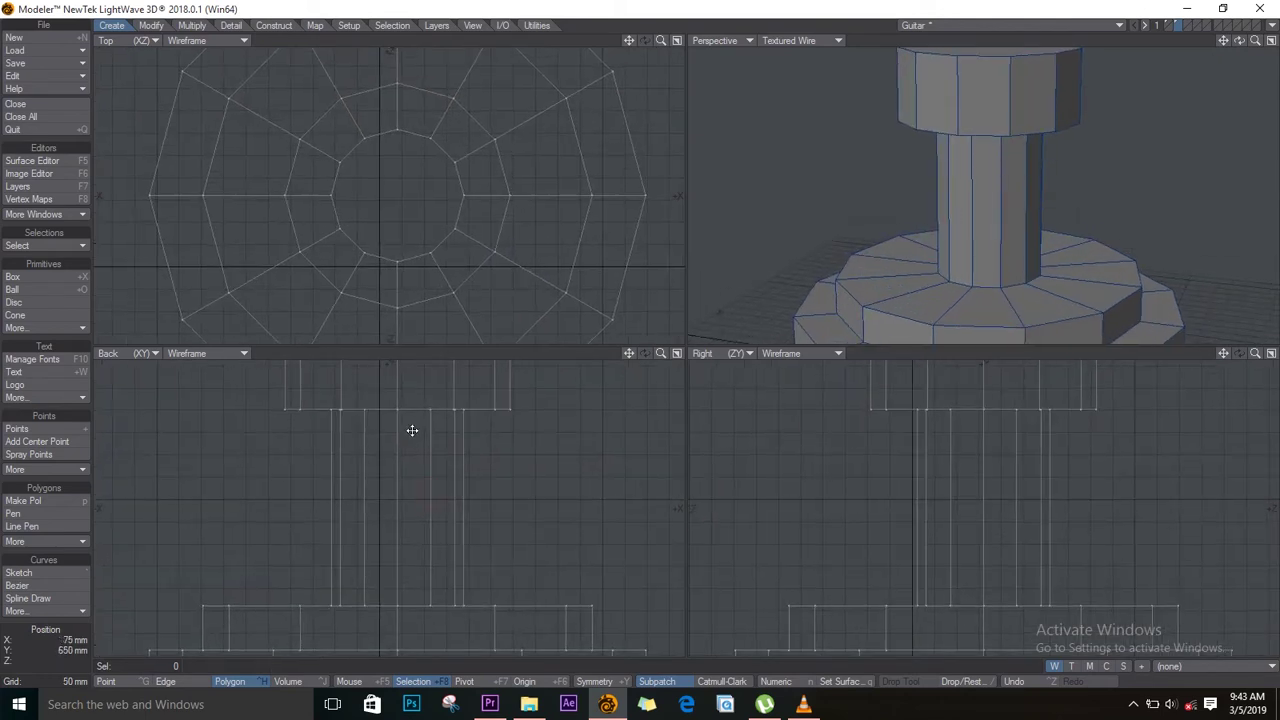
left_click_drag(414, 431, 409, 510, "alt+shift")
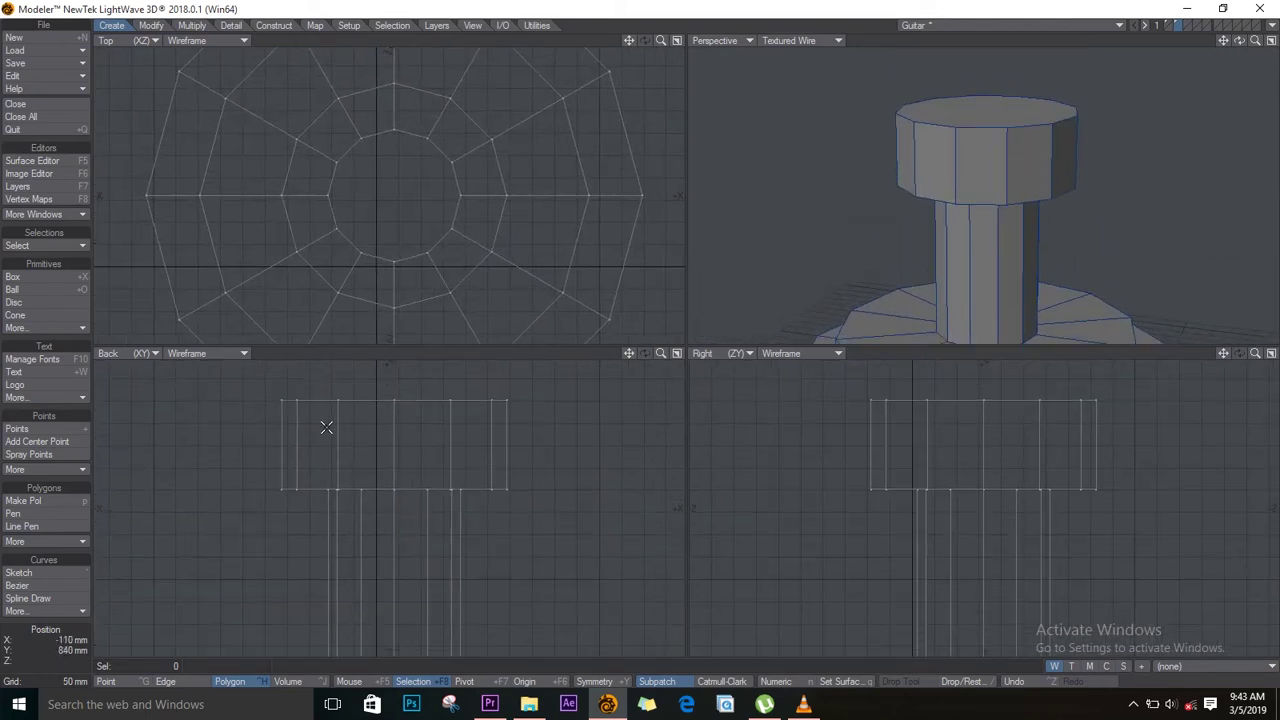
left_click(198, 26)
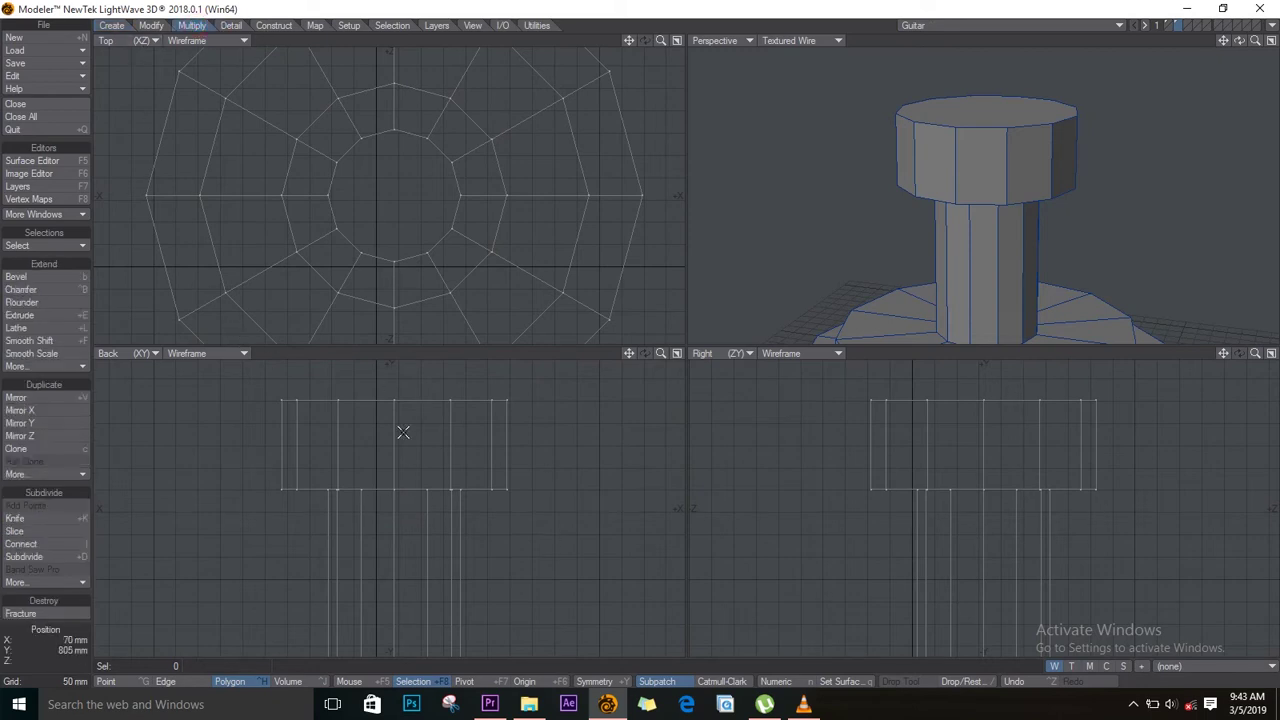
key("space")
key("space")
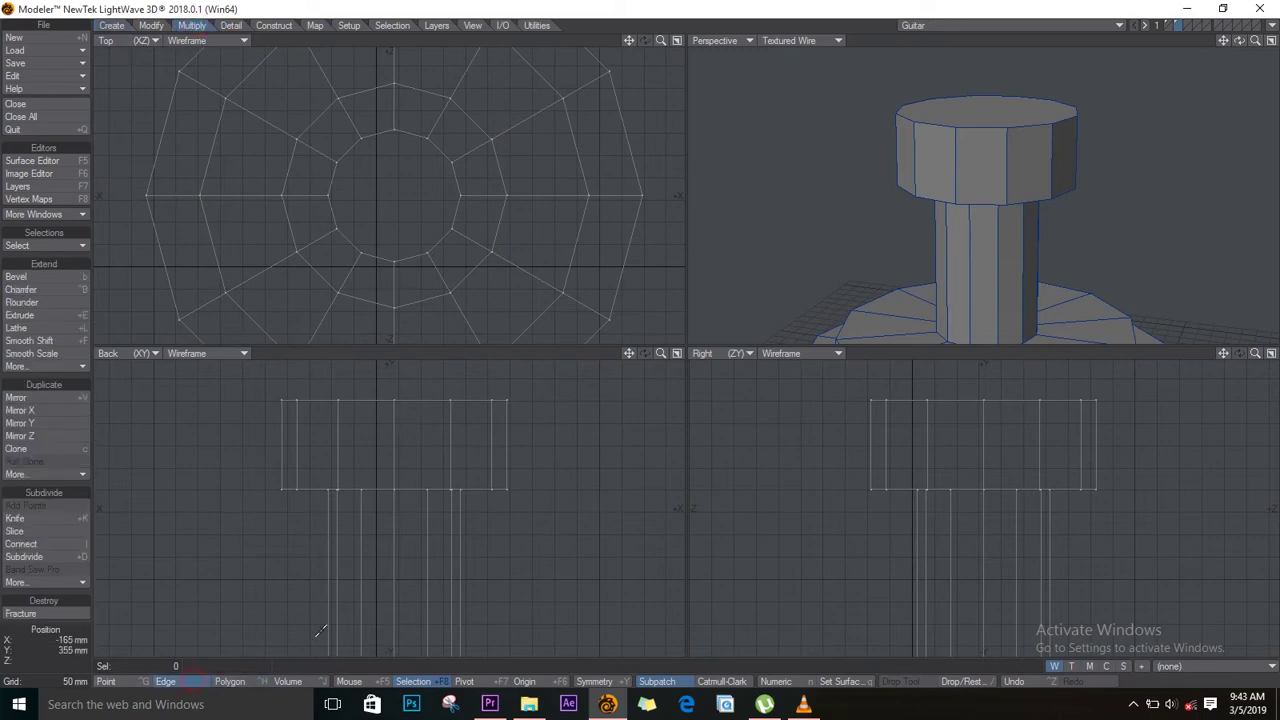
mouse_move(371, 424)
right_mouse_down()
mouse_move(420, 363)
mouse_move(289, 429)
mouse_move(295, 440)
right_mouse_up()
left_click(40, 302)
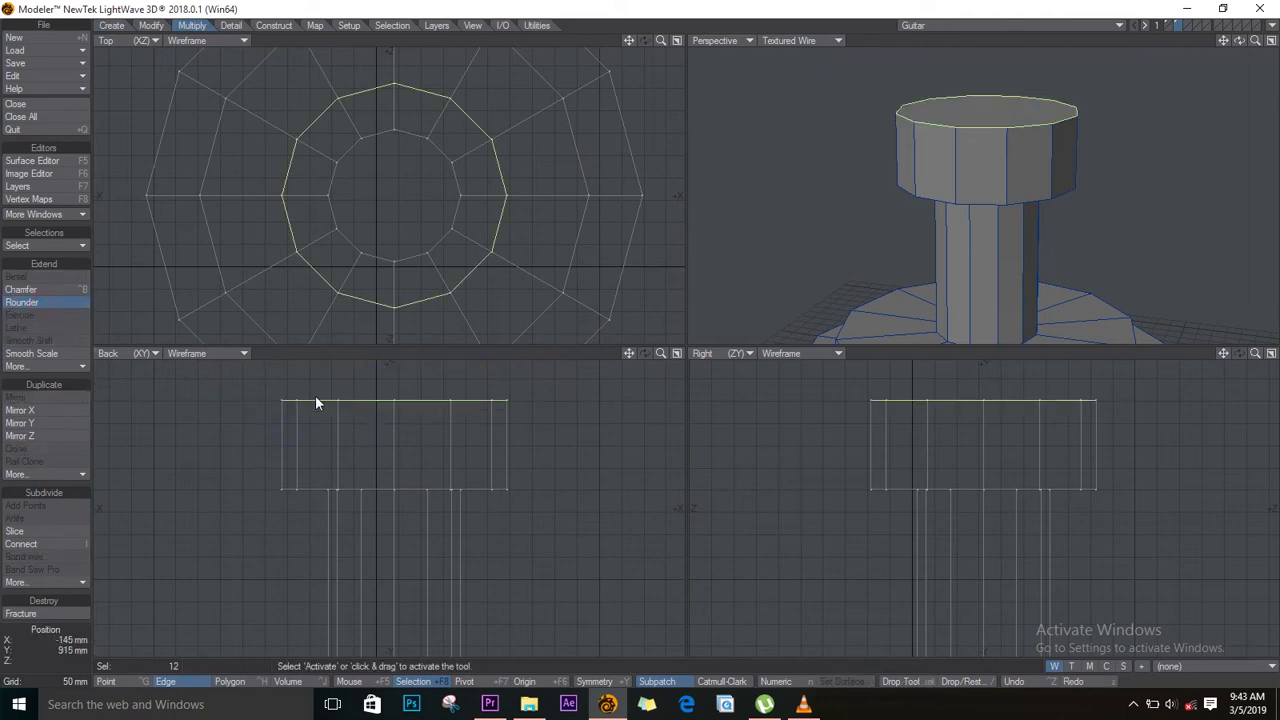
key("n")
left_click(689, 222)
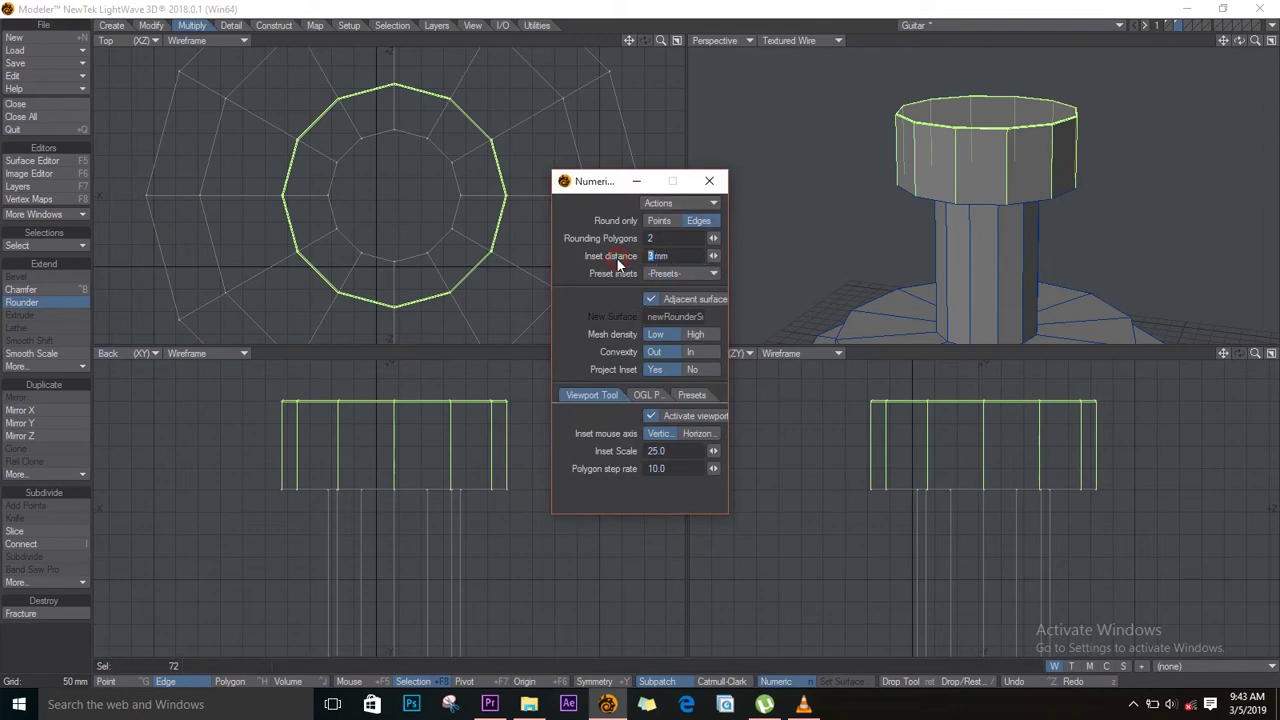
key("Tab")
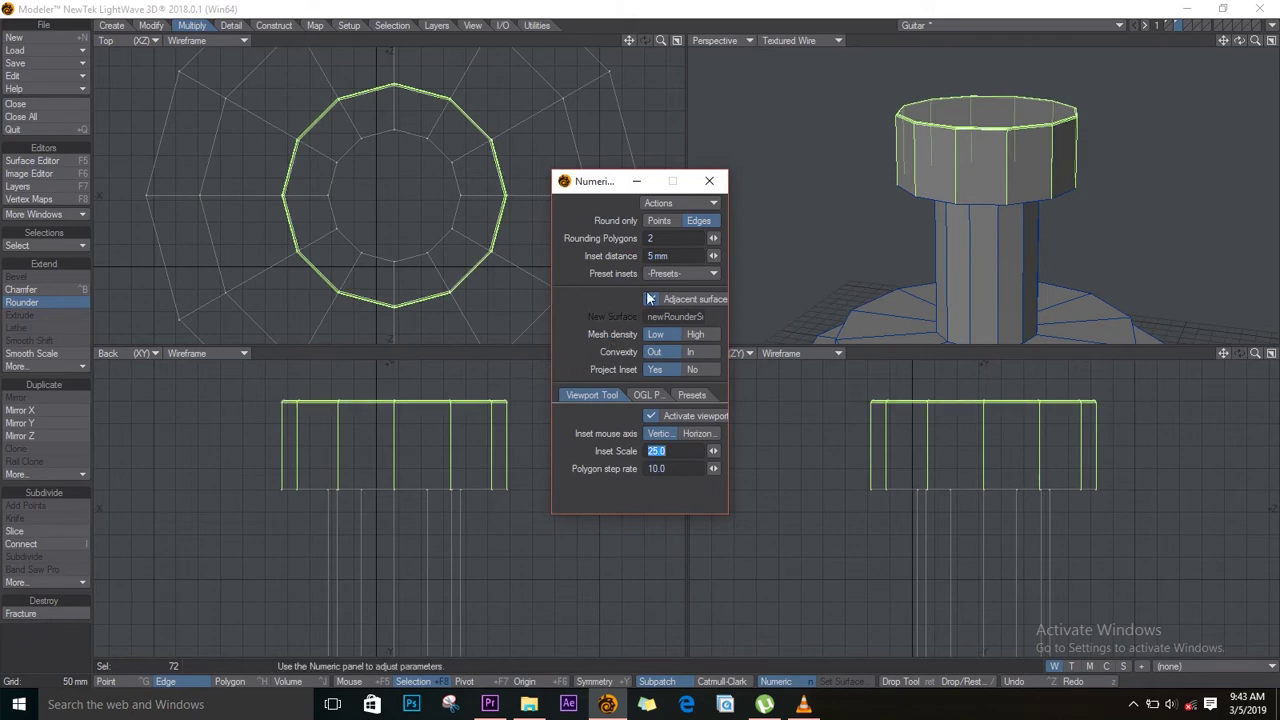
left_click(709, 184)
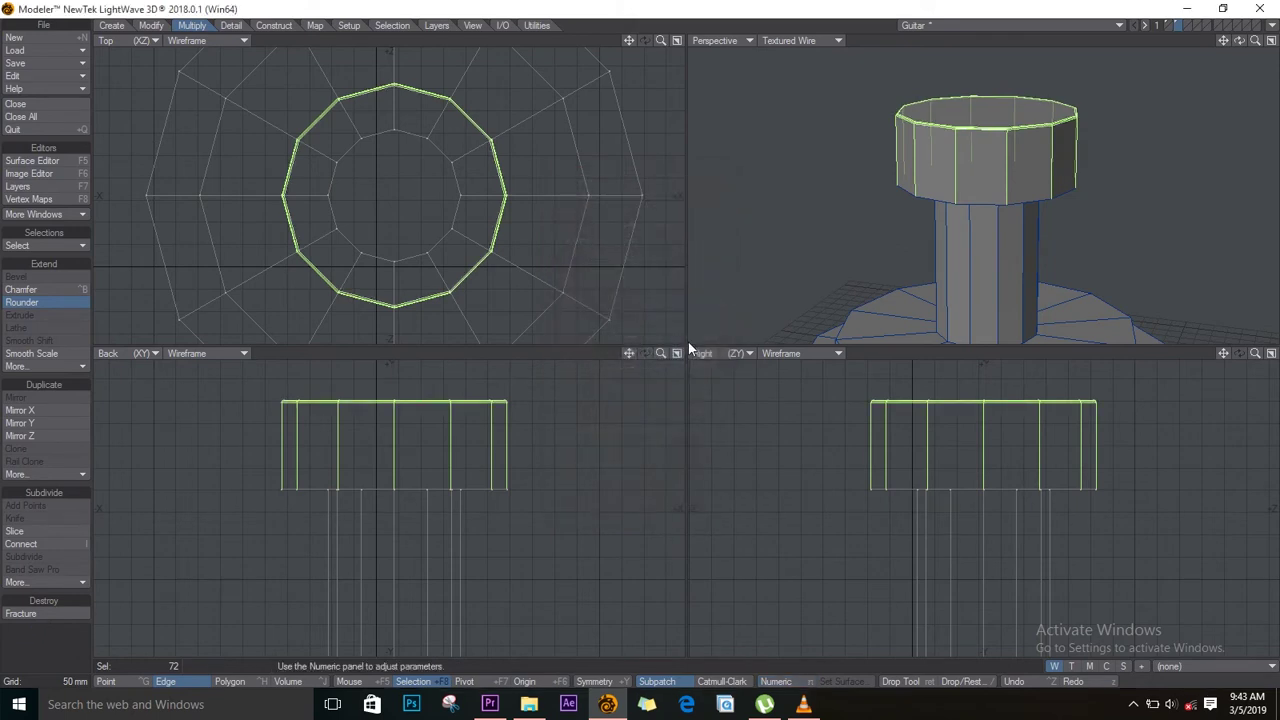
key("space")
key("slash")
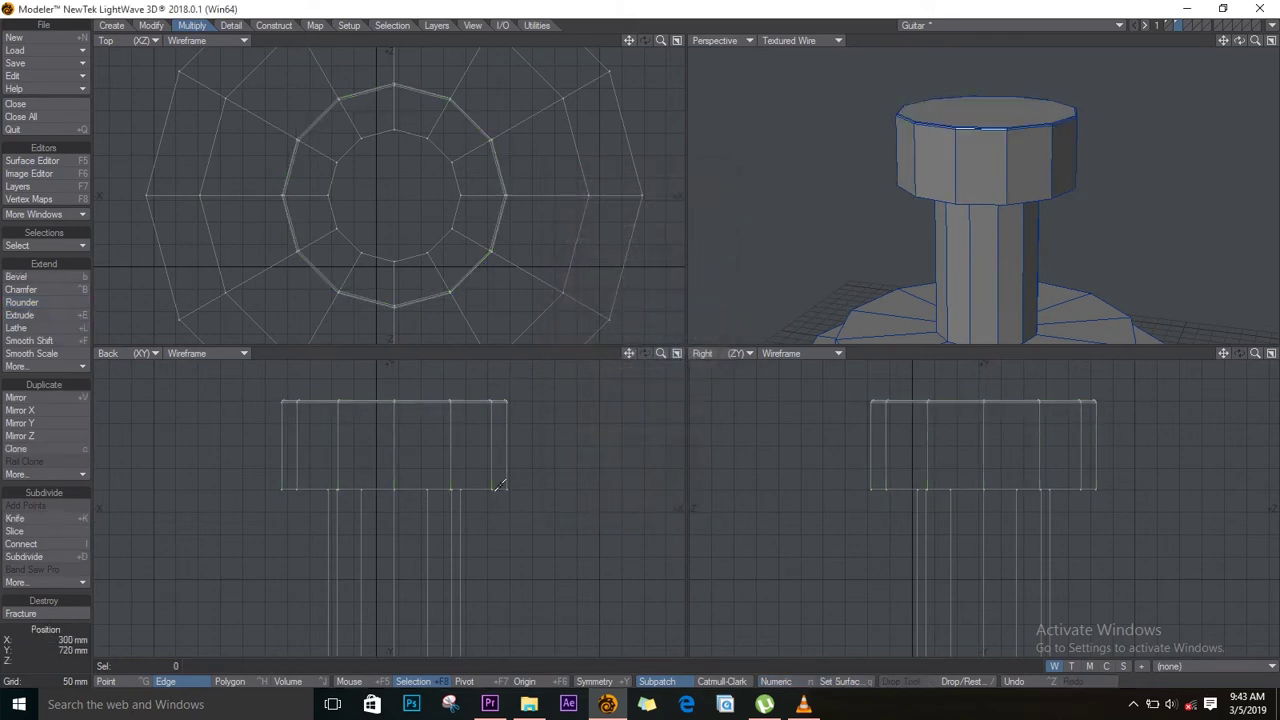
Select the edge loop around the cap's lower rim and round it with Rounder.
left_click(900, 486)
left_click(60, 245)
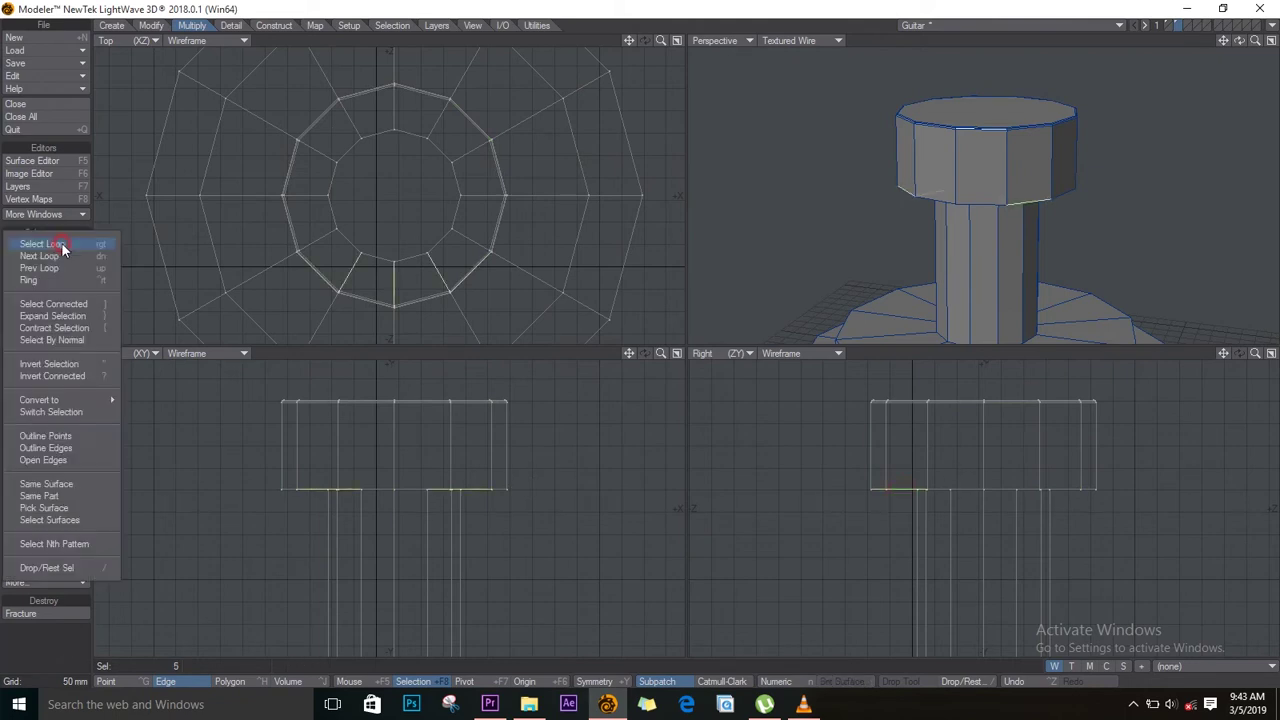
left_click(62, 246)
key("slash")
left_click_drag(1241, 43, 1239, 8)
mouse_move(1052, 150)
left_mouse_down()
mouse_move(1010, 141)
mouse_move(905, 188)
left_mouse_up()
left_click(57, 248)
left_click(30, 302)
left_click_drag(575, 179, 717, 179)
key("space")
Round the edge loop where the column meets the underside of the cap, and clear the selection.
left_click_drag(991, 157, 943, 170)
left_click(60, 246)
left_click(30, 302)
key("n")
left_click(712, 179)
key("slash")
Round the edge loop where the column meets the base with Rounder, and clear the selection.
key("s")
left_click_drag(1241, 43, 1237, 3)
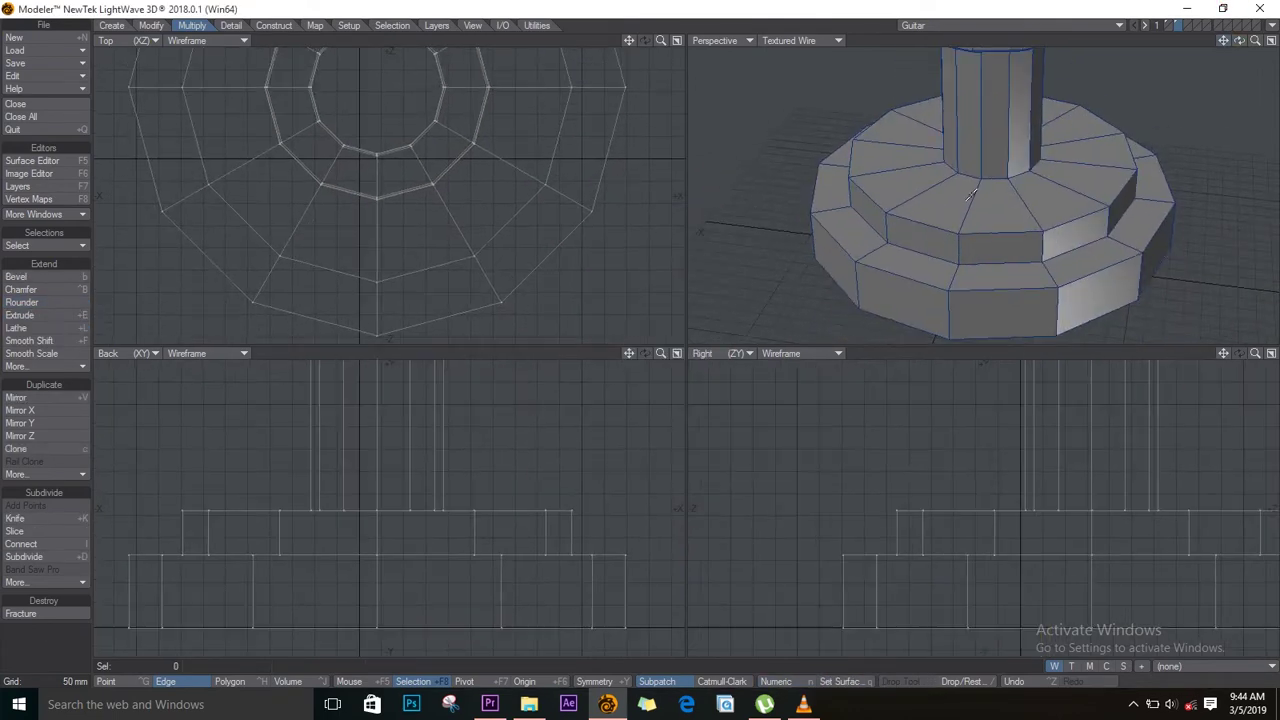
left_click(30, 302)
key("n")
key("space")
key("slash")
Select the top edge loop of the base's lowest tier and round it with Rounder.
left_click_drag(1241, 43, 1237, 20)
left_click(1099, 262)
left_click_drag(1099, 262, 1178, 205)
left_click_drag(990, 276, 892, 261, "shift")
left_click(62, 246)
left_click(69, 247)
left_click(30, 302)
key("n")
left_click(712, 179)
key("slash")
Select the edge loop around the underside of the base and round it with Rounder.
left_click(990, 330)
left_click(1093, 317)
left_click(905, 314)
left_click_drag(1239, 40, 1254, 184)
left_click(826, 286)
left_click(814, 320)
left_click(62, 246)
left_click(49, 251)
key("shift+a")
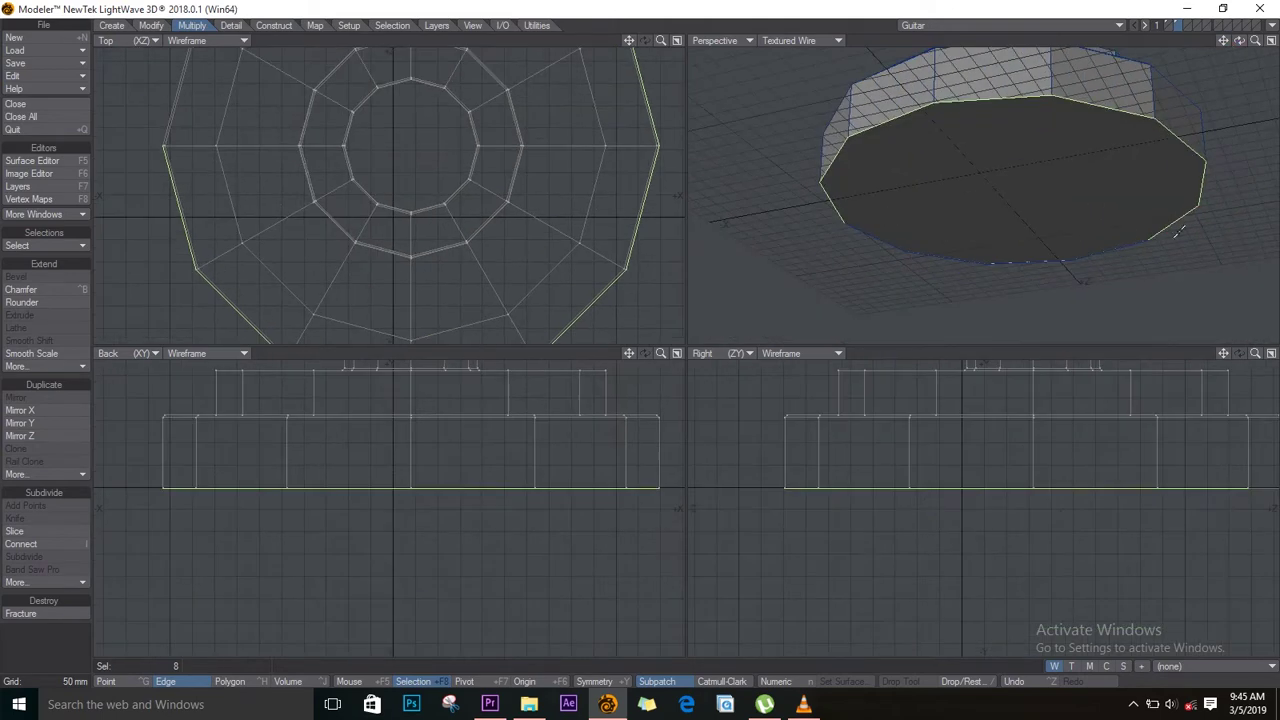
left_click(30, 302)
key("n")
left_click(712, 179)
key("slash")
Select every second point around the top edge of the base's upper tier.
left_click_drag(1239, 40, 1249, 72)
key("ctrl+h")
left_click(118, 684)
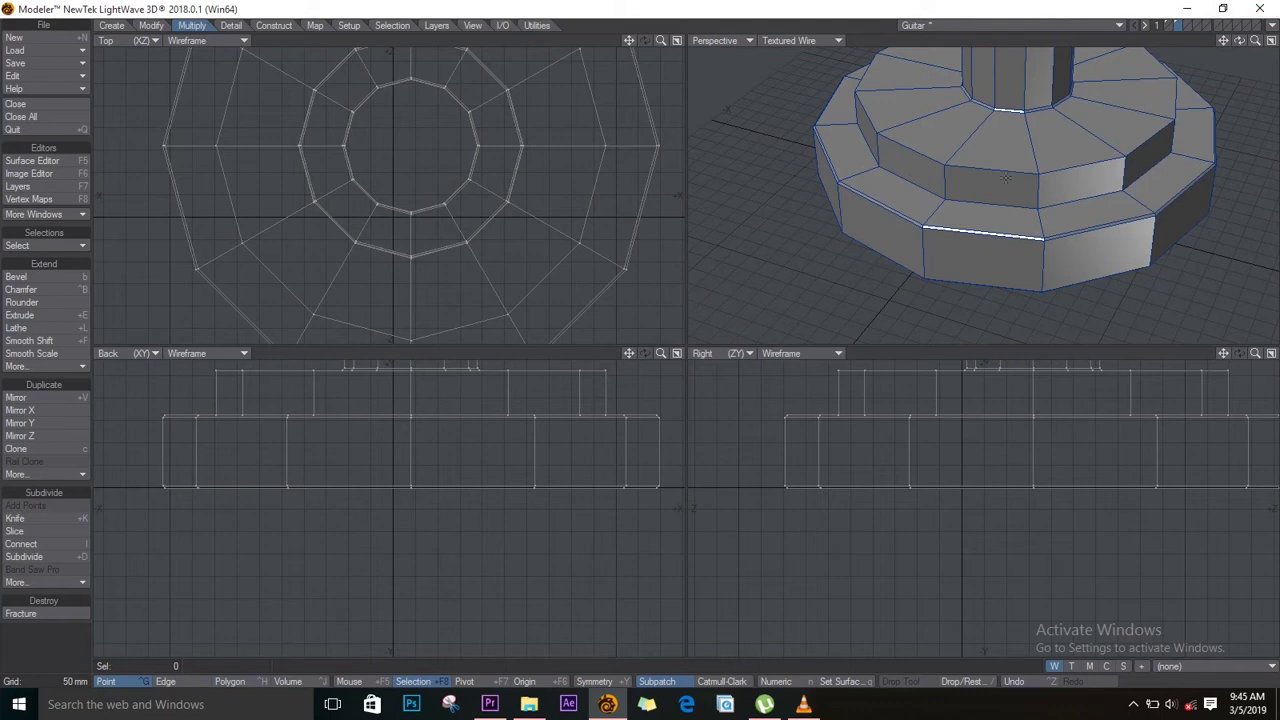
left_click(1042, 174)
left_click_drag(1239, 40, 1157, 148)
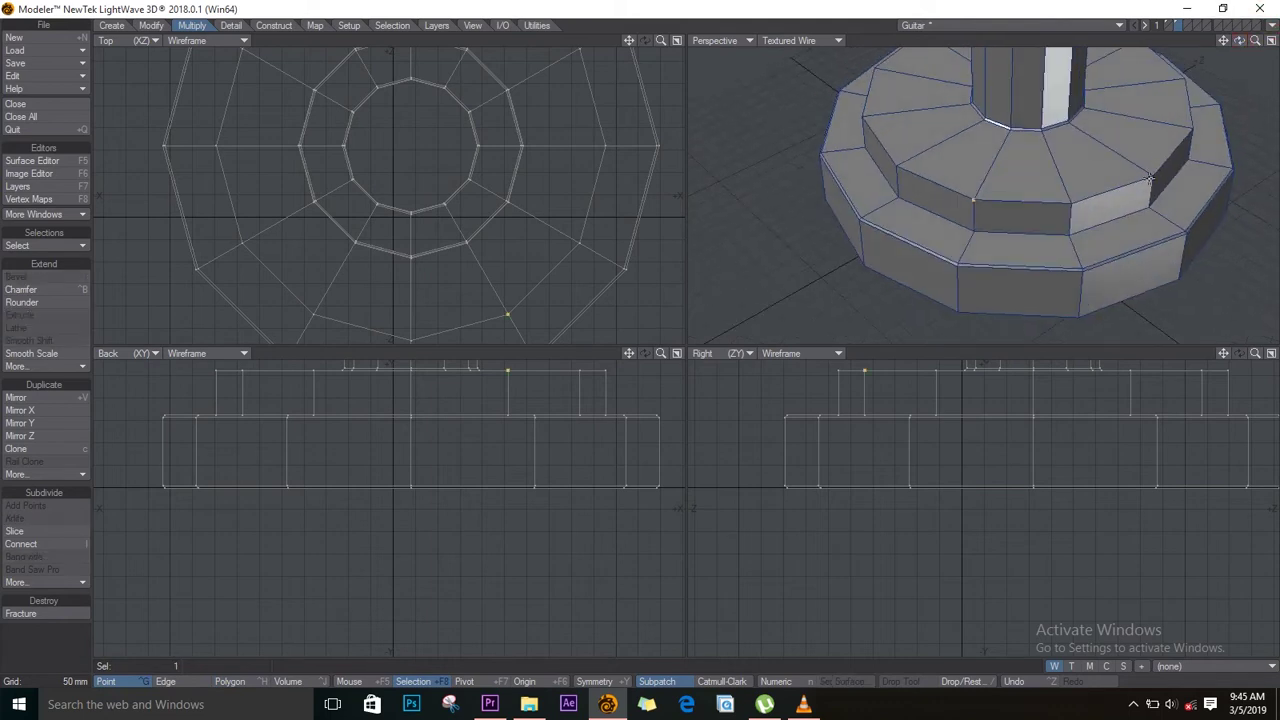
left_click(1177, 79)
left_click_drag(1239, 40, 1190, 100)
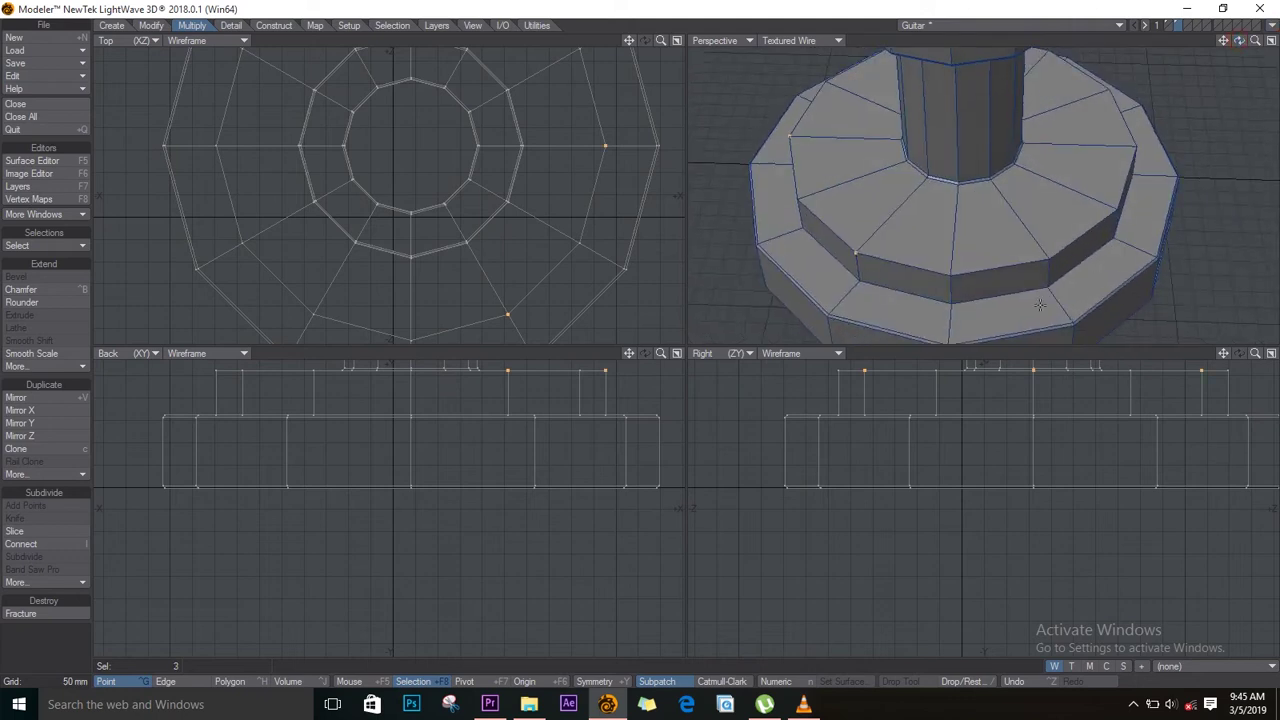
left_click(1112, 209)
left_click(1134, 148)
left_click_drag(1239, 41, 1169, 55)
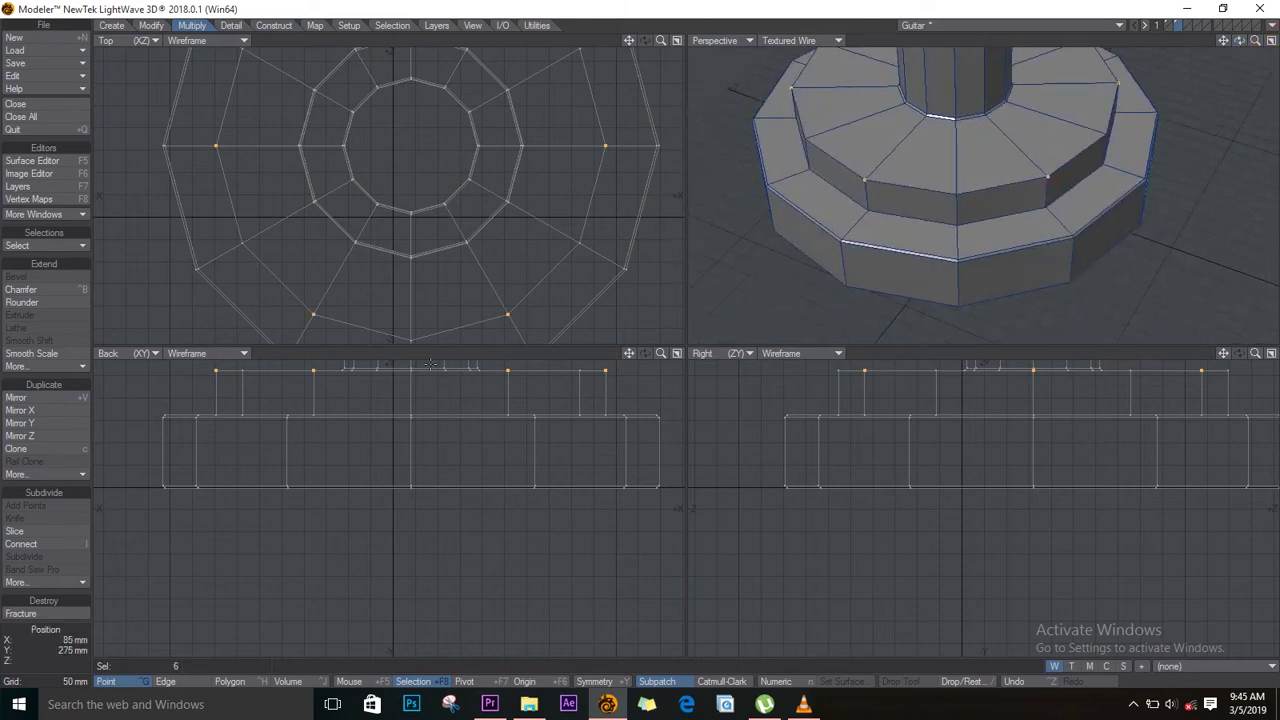
Move the selected upper-tier points slightly straight down in the Back view, and clear the selection.
left_click_drag(629, 354, 481, 438)
key("t")
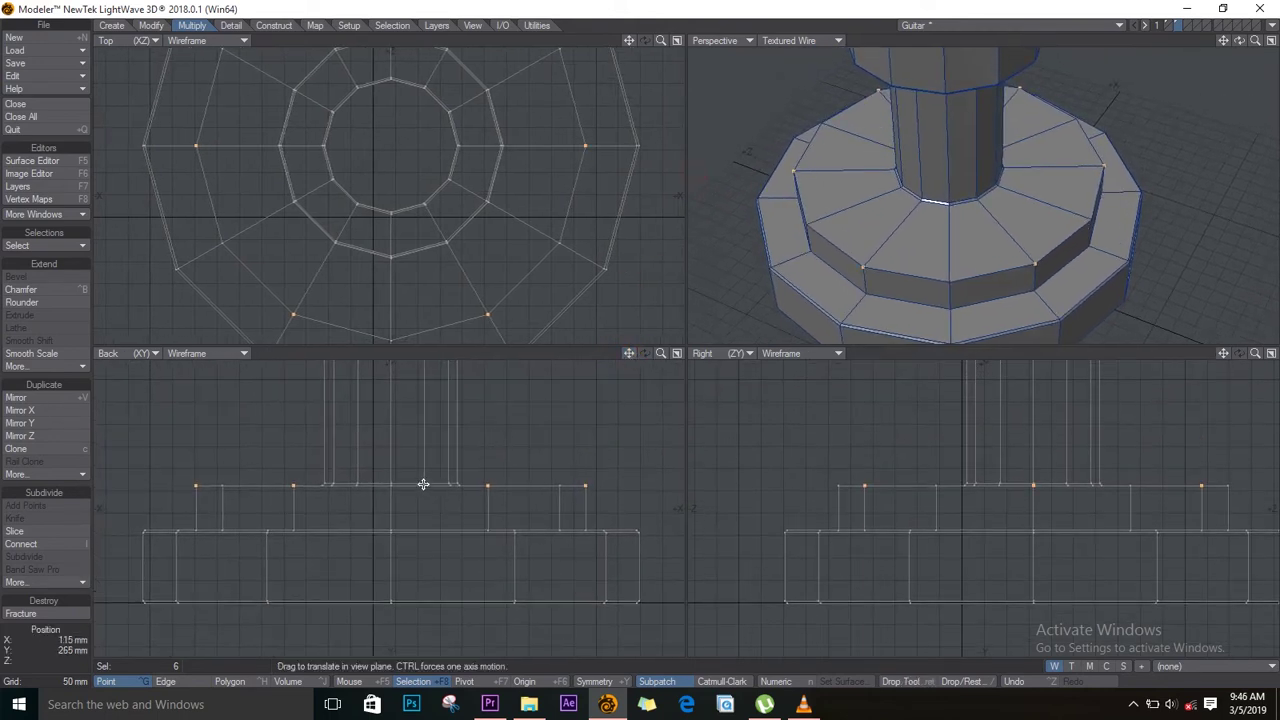
left_click_drag(411, 461, 410, 480)
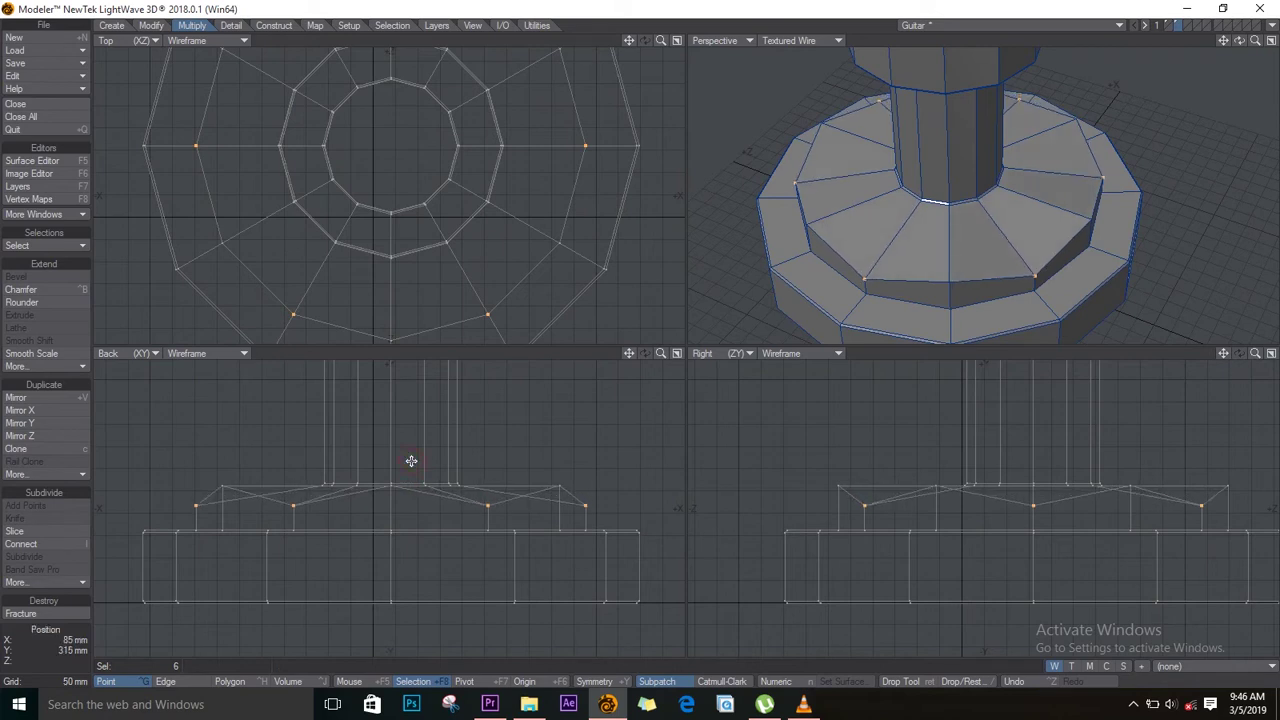
key("space")
key("slash")
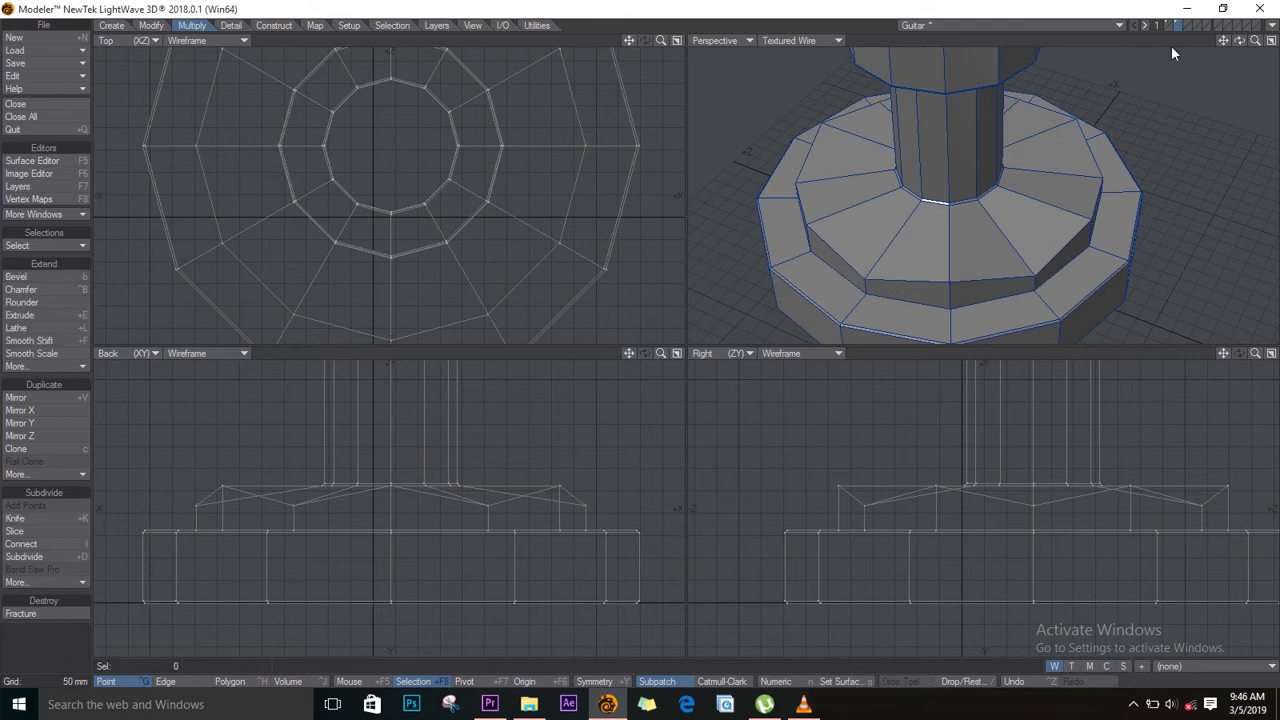
Select three evenly spaced pairs of side polygons around the base's upper tier, leaving the pairs between them unselected.
mouse_move(1247, 44)
left_mouse_down()
mouse_move(1200, 114)
mouse_move(1128, 120)
mouse_move(1247, 44)
left_mouse_up()
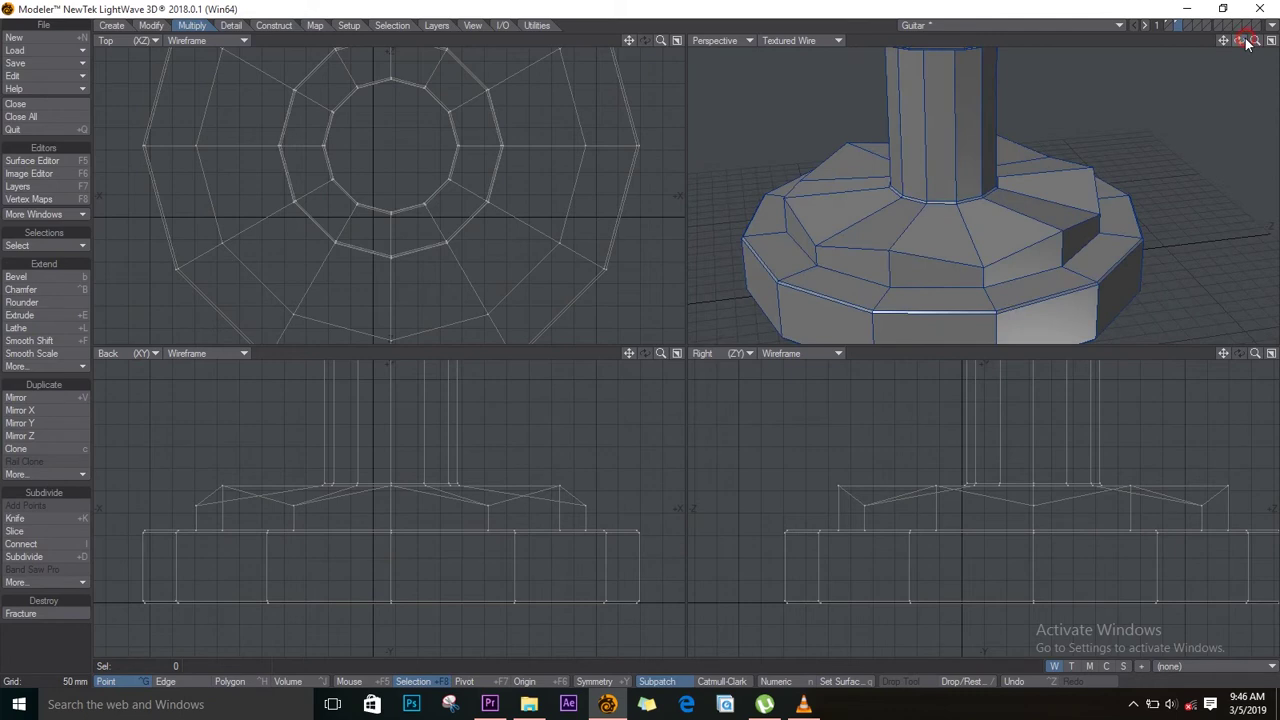
left_click(893, 270)
key("space")
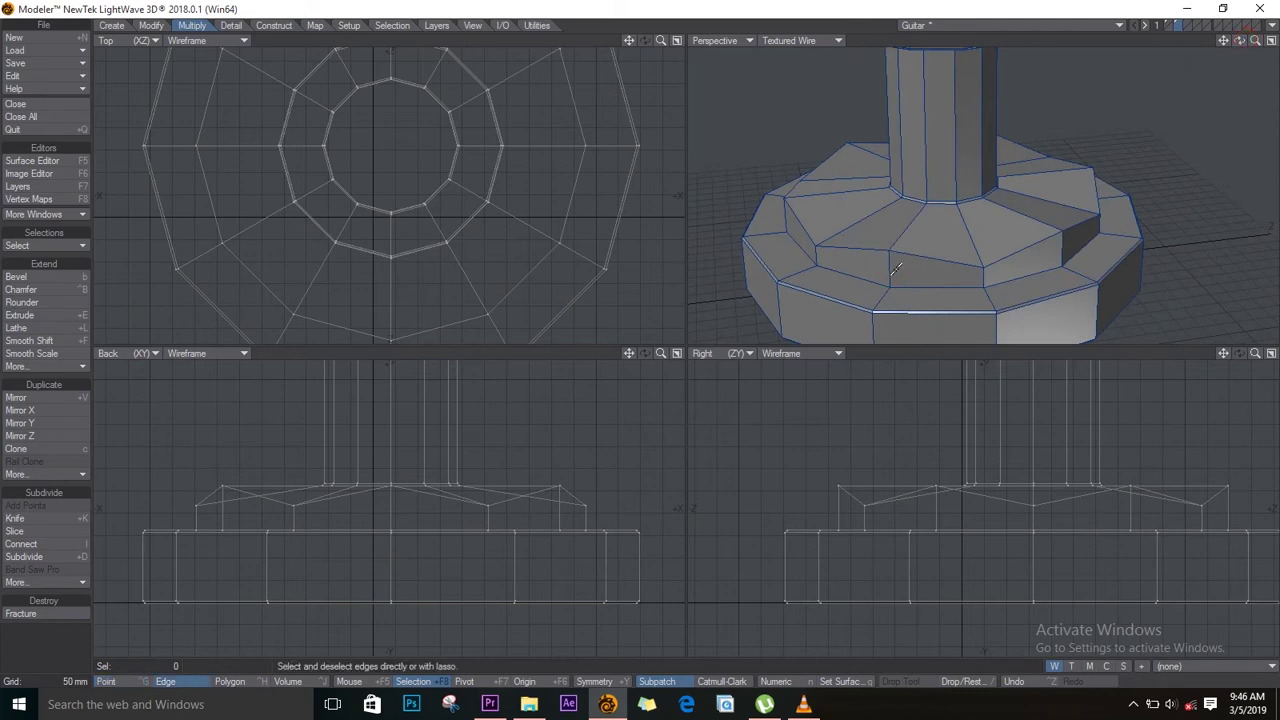
key("space")
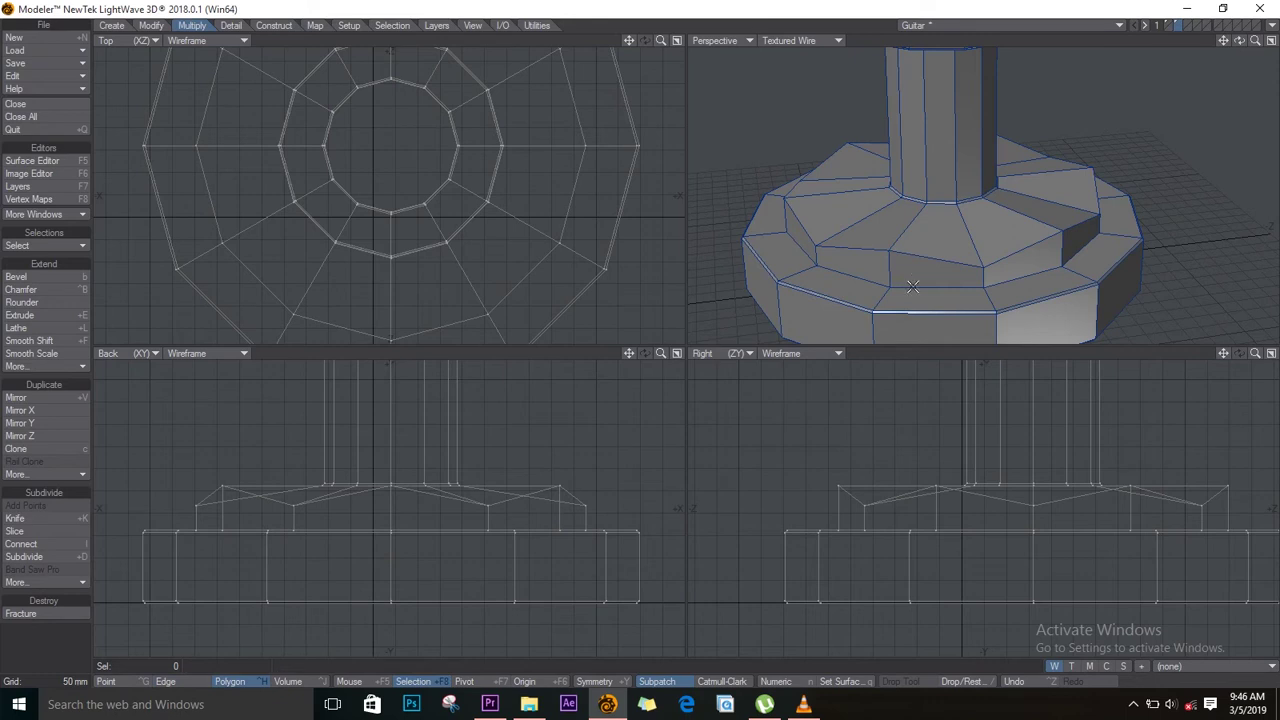
left_click_drag(912, 268, 874, 267)
mouse_move(1048, 256)
left_mouse_down()
mouse_move(1066, 250)
mouse_move(1000, 268)
mouse_move(1048, 263)
mouse_move(1050, 246)
left_mouse_up()
mouse_move(1240, 40)
left_mouse_down()
mouse_move(1271, 42)
mouse_move(1238, 48)
left_mouse_up()
left_click_drag(1013, 258, 1046, 251)
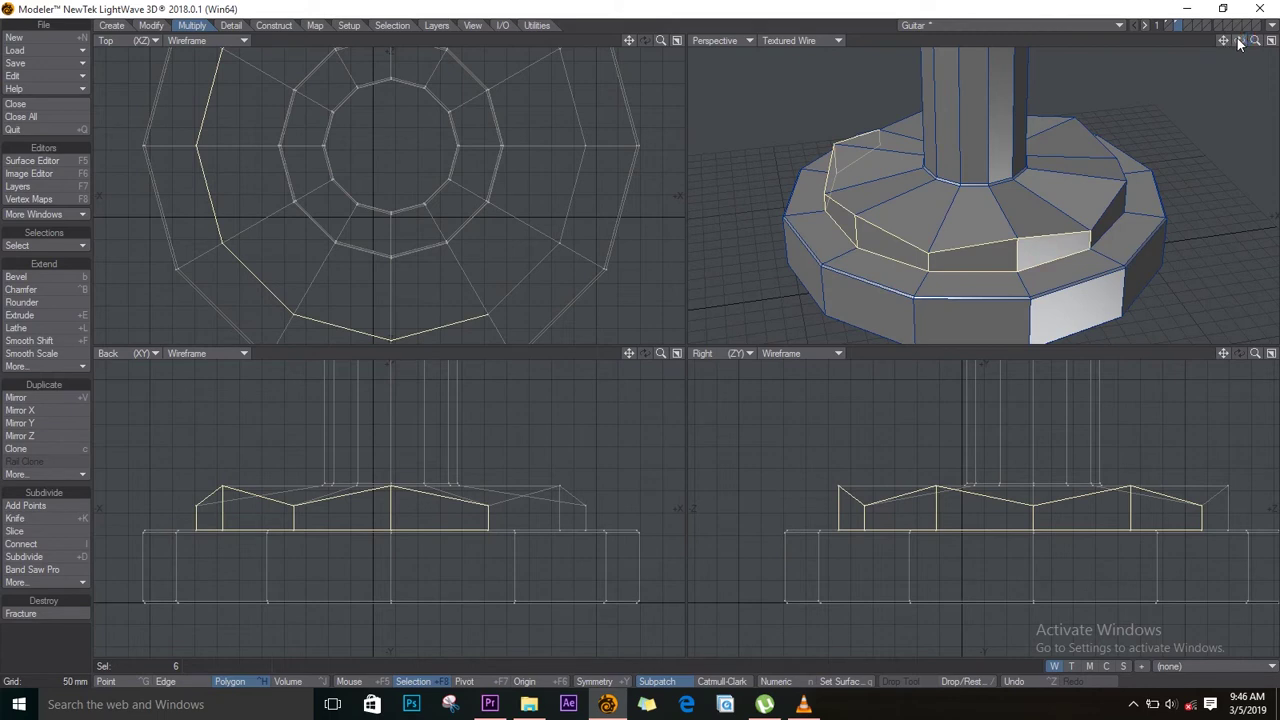
mouse_move(1054, 247)
left_mouse_down()
mouse_move(903, 266)
mouse_move(829, 194)
mouse_move(830, 172)
left_mouse_up()
left_click_drag(1238, 48, 918, 246)
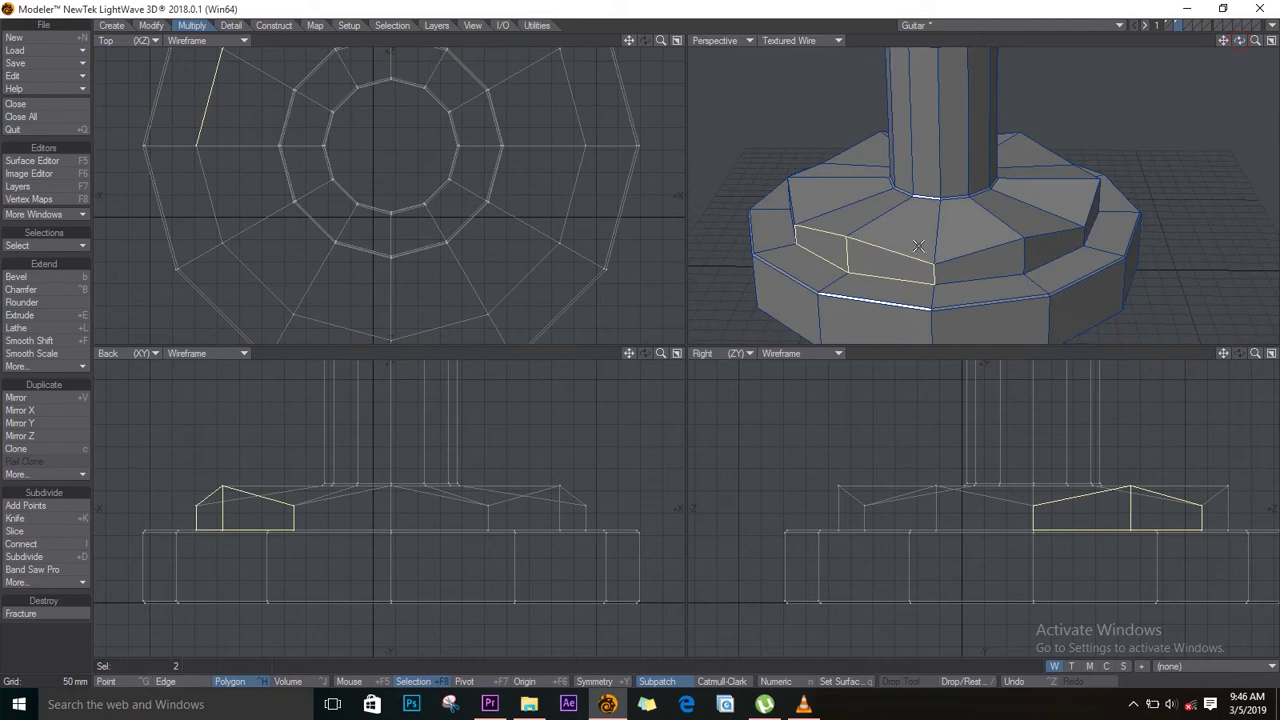
left_click_drag(1242, 48, 1207, 69)
left_click_drag(1019, 244, 1091, 205)
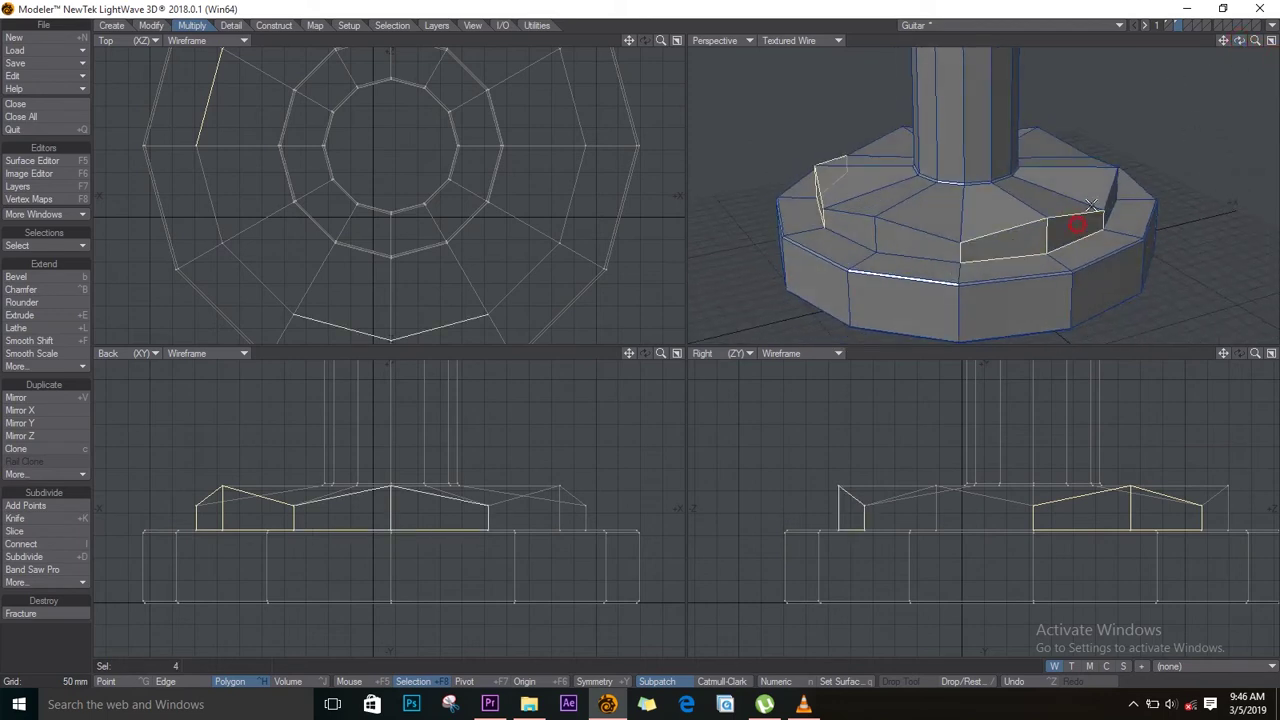
left_click_drag(1239, 41, 1218, 70)
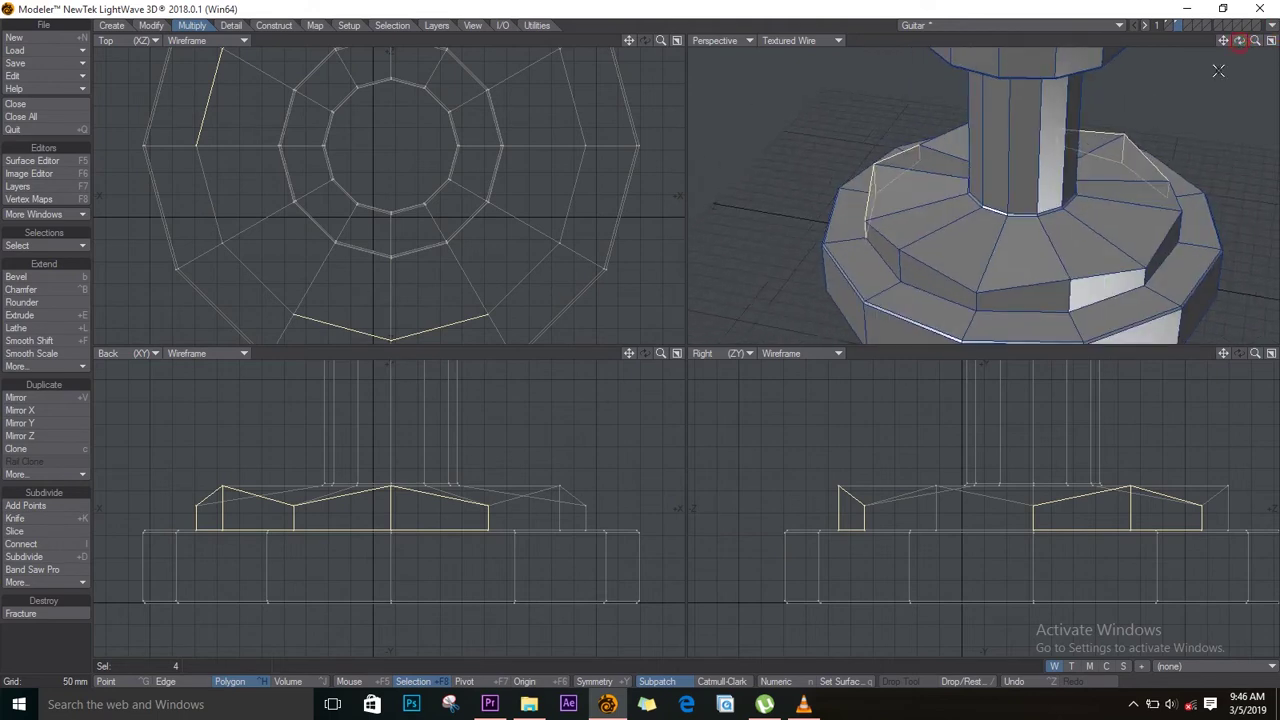
left_click_drag(1076, 293, 1043, 300)
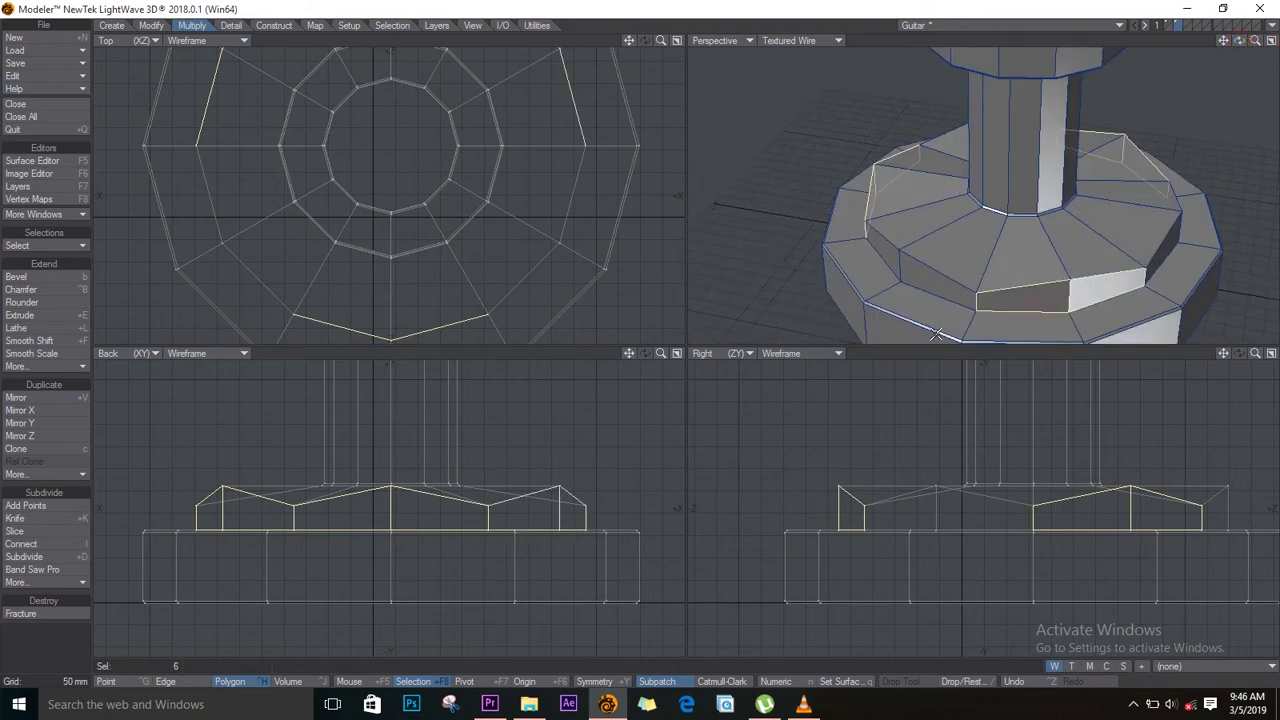
Extend the selected side polygon pairs in place and turn the peg into subpatches, with the selection cleared.
left_click(884, 362)
key("Tab")
left_click(869, 331)
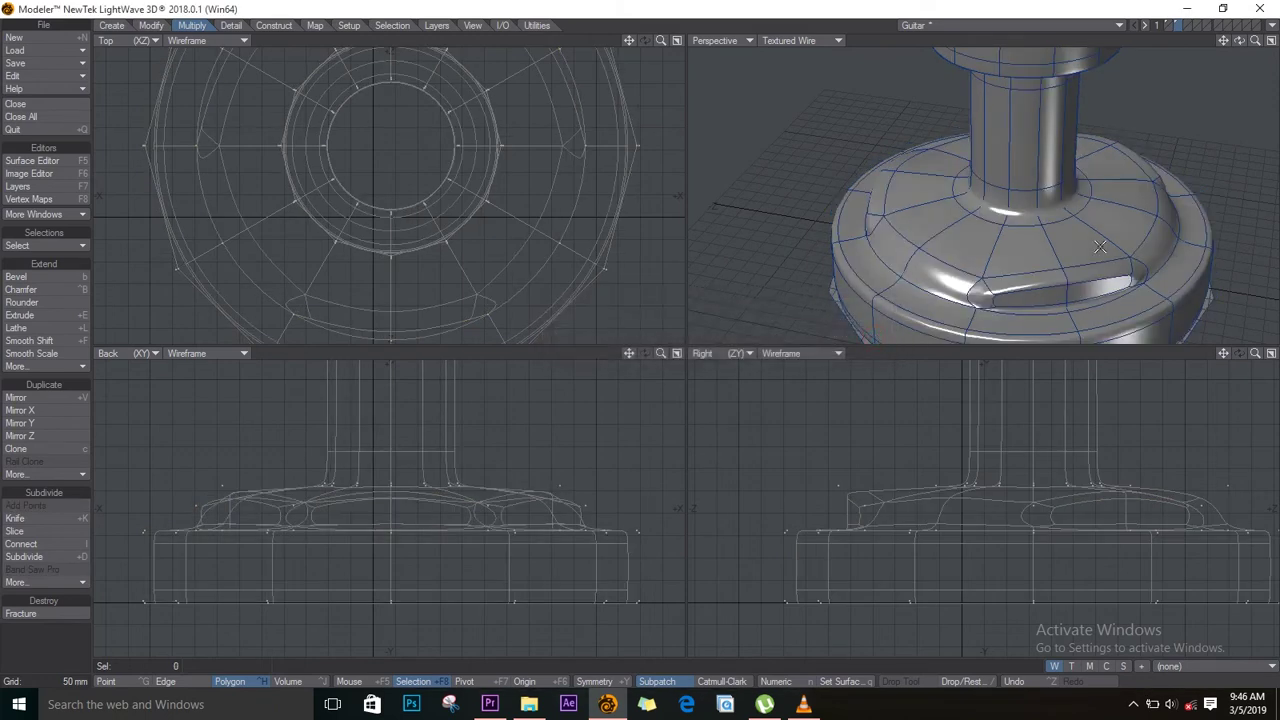
Select the ring of top polygons on the base's upper tier, extend it in place, and clear the selection.
left_click_drag(1239, 40, 905, 75)
mouse_move(952, 208)
left_mouse_down()
mouse_move(909, 194)
mouse_move(1063, 191)
mouse_move(1080, 152)
left_mouse_up()
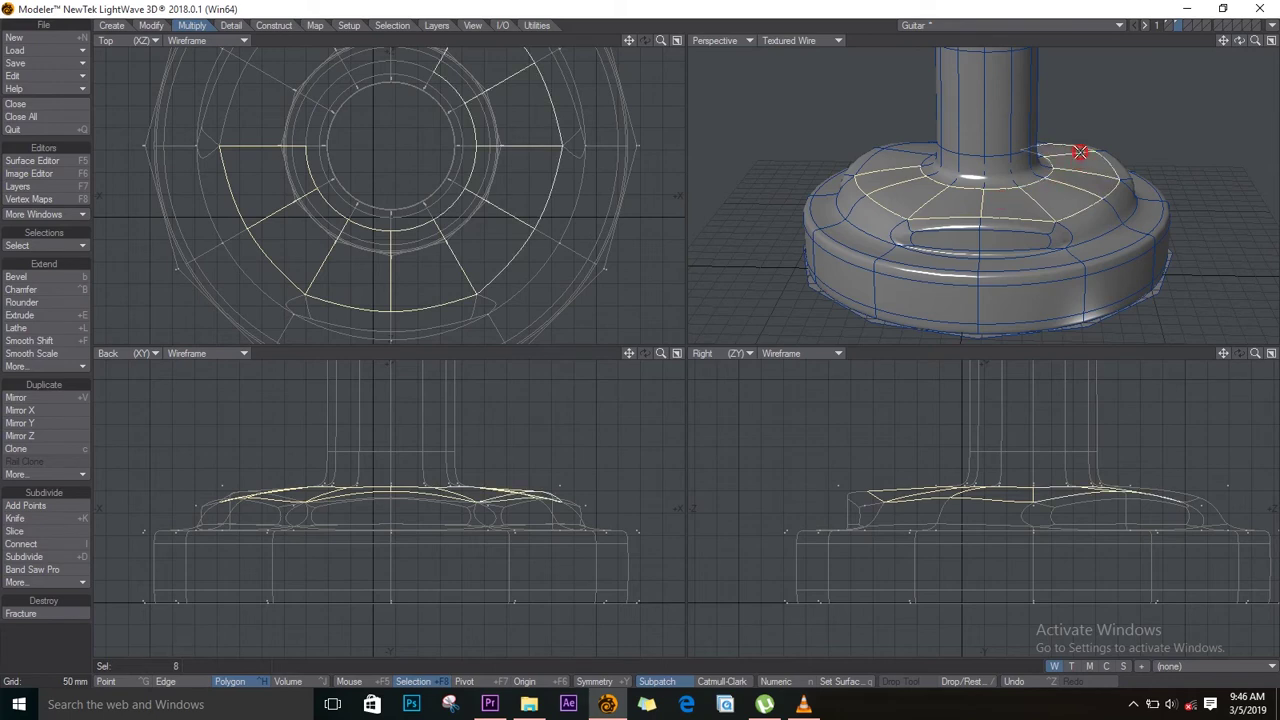
left_click_drag(1240, 41, 1243, 44)
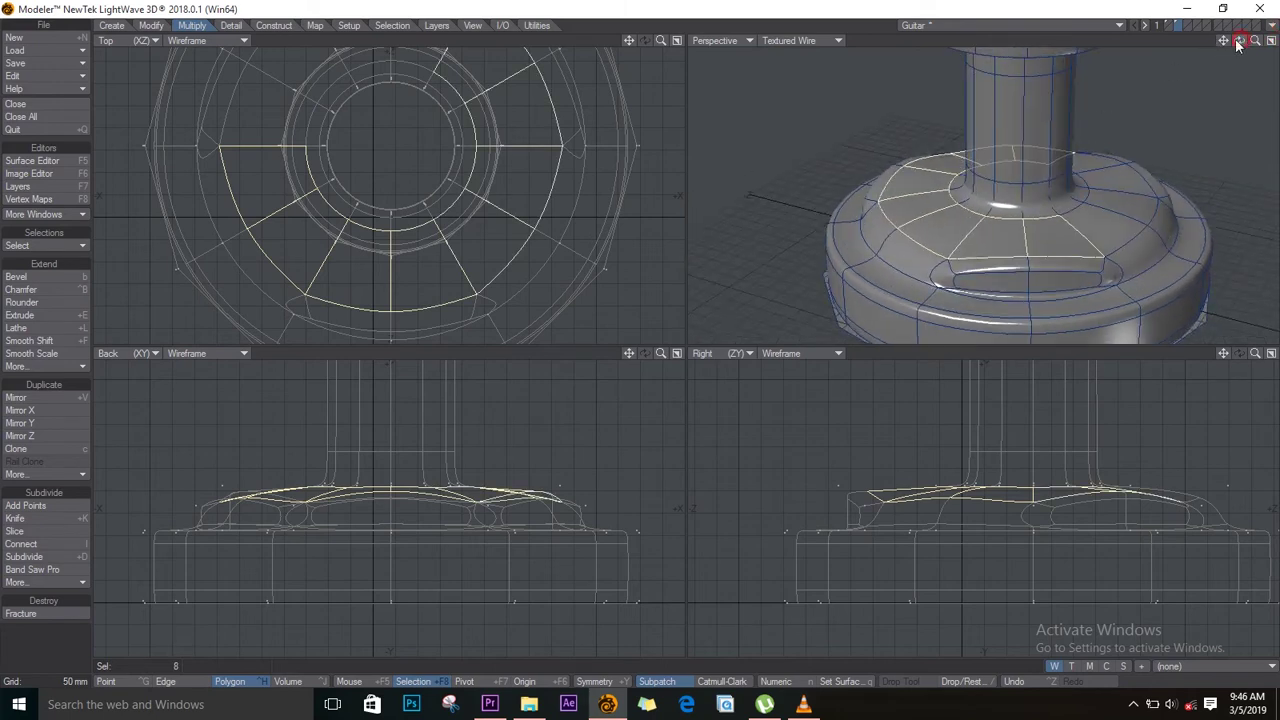
mouse_move(1097, 221)
left_mouse_down()
mouse_move(1114, 194)
mouse_move(1090, 165)
left_mouse_up()
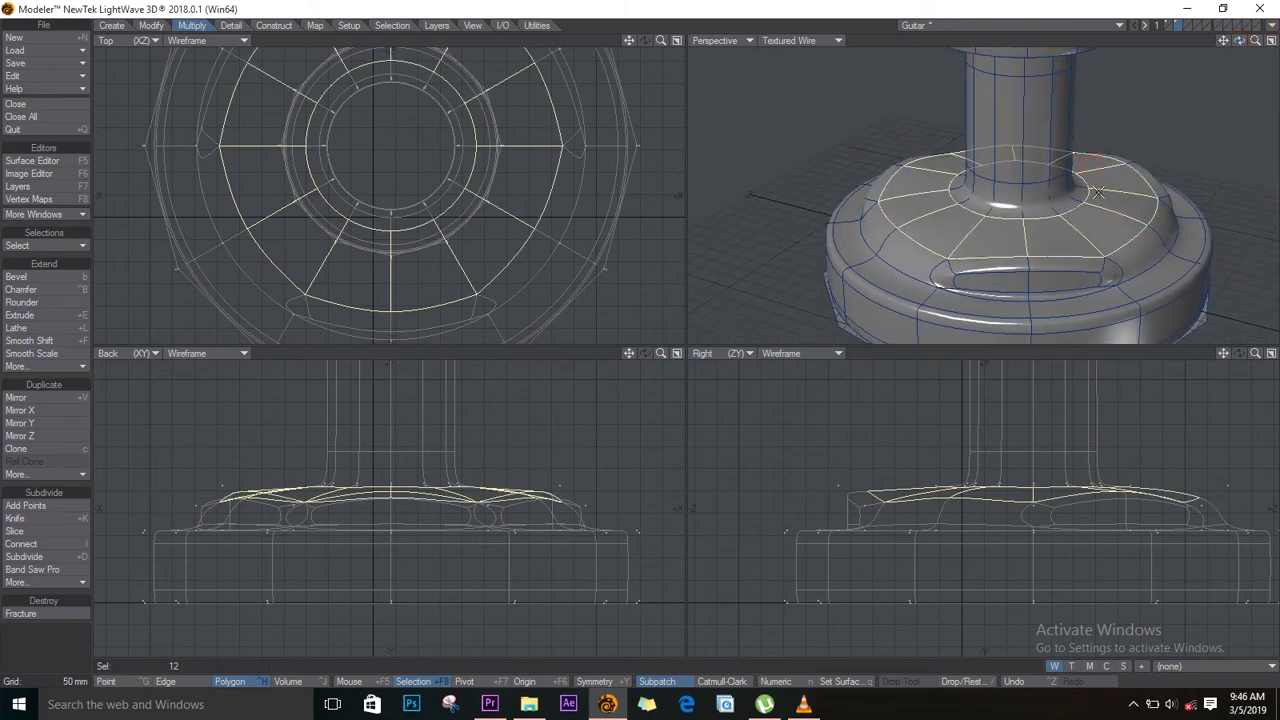
left_click_drag(1067, 215, 1028, 290)
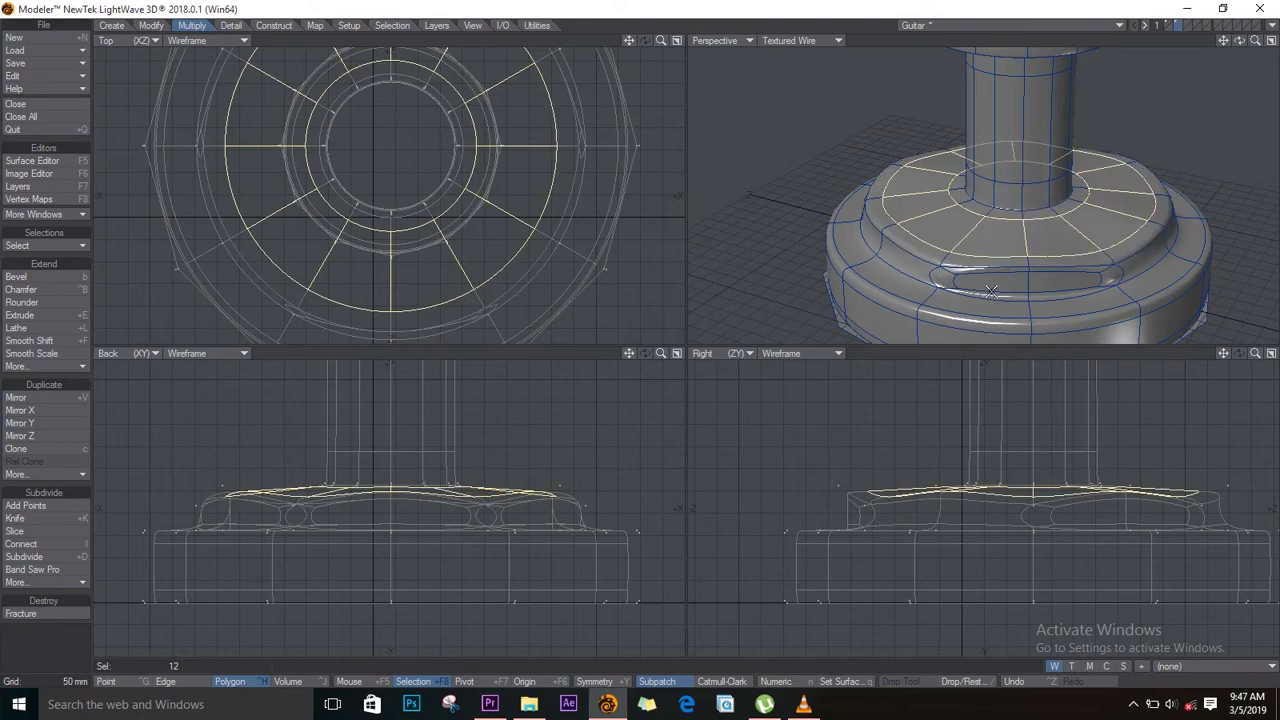
key("slash")
Select the full ring of top polygons on the base's lowest tier, extend it in place, and clear the selection.
mouse_move(1239, 41)
left_mouse_down()
mouse_move(1186, 120)
mouse_move(828, 25)
mouse_move(1215, 68)
left_mouse_up()
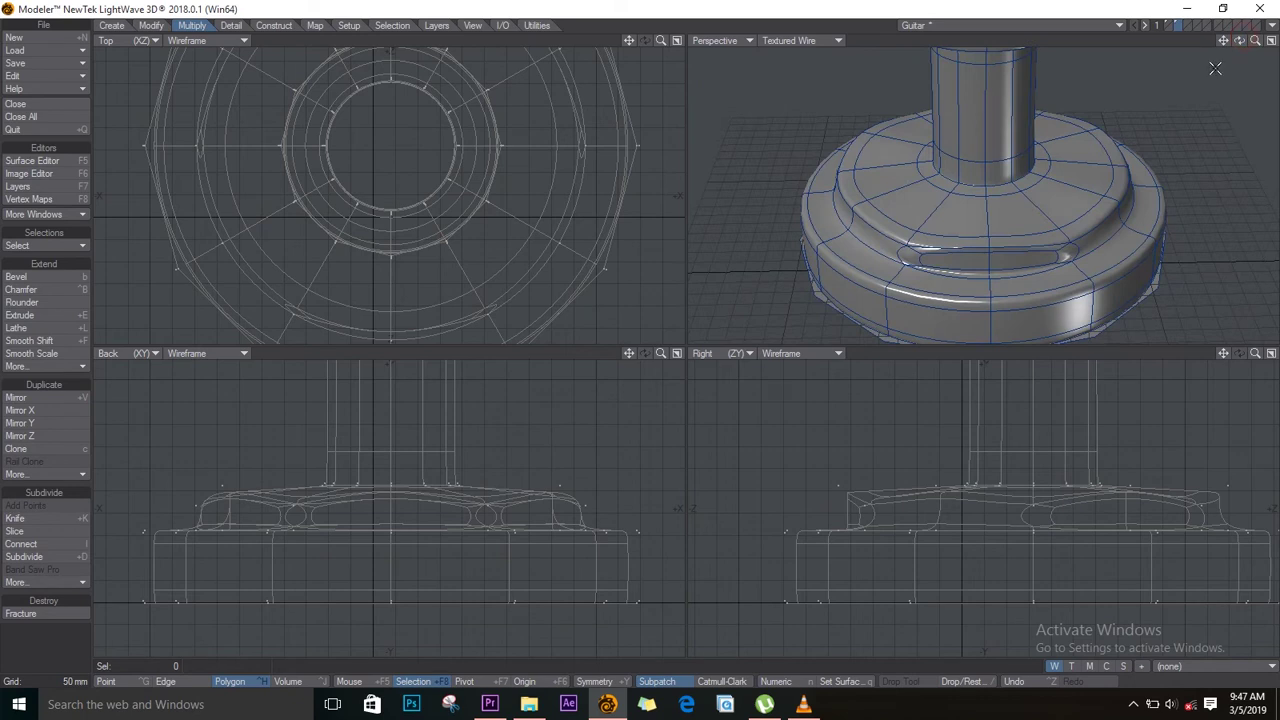
left_click_drag(836, 238, 908, 269)
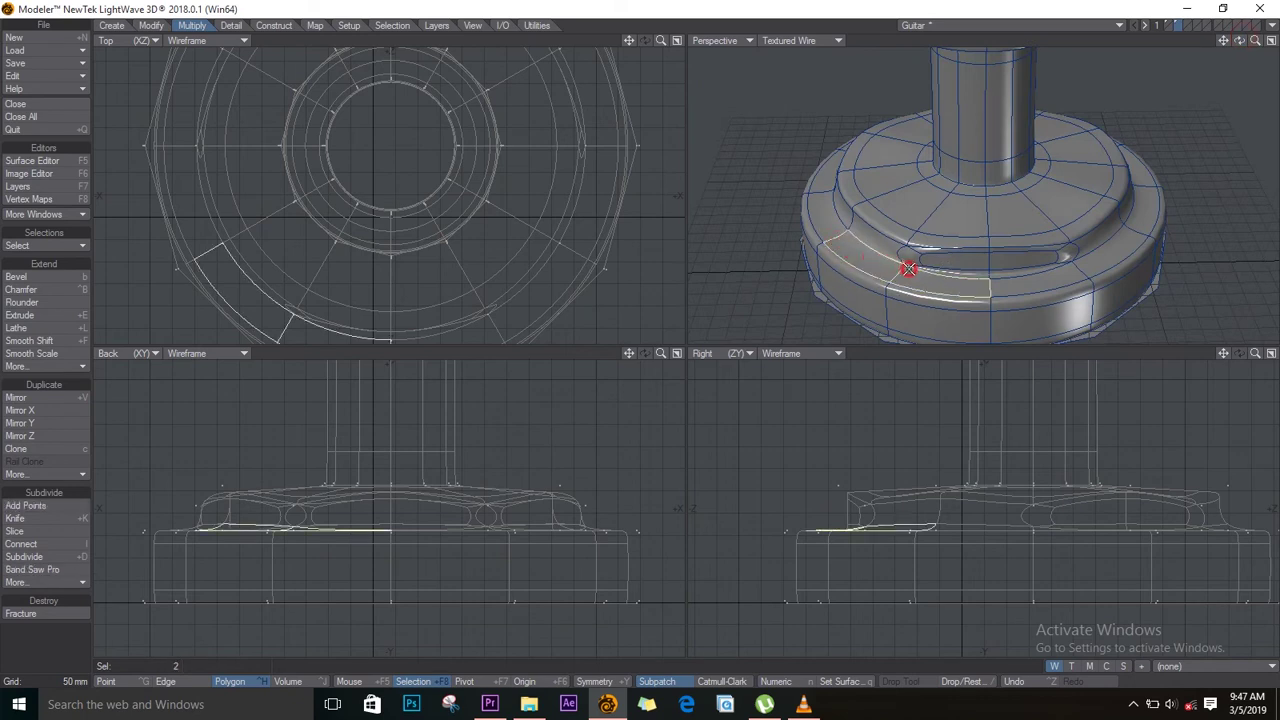
left_click(823, 218)
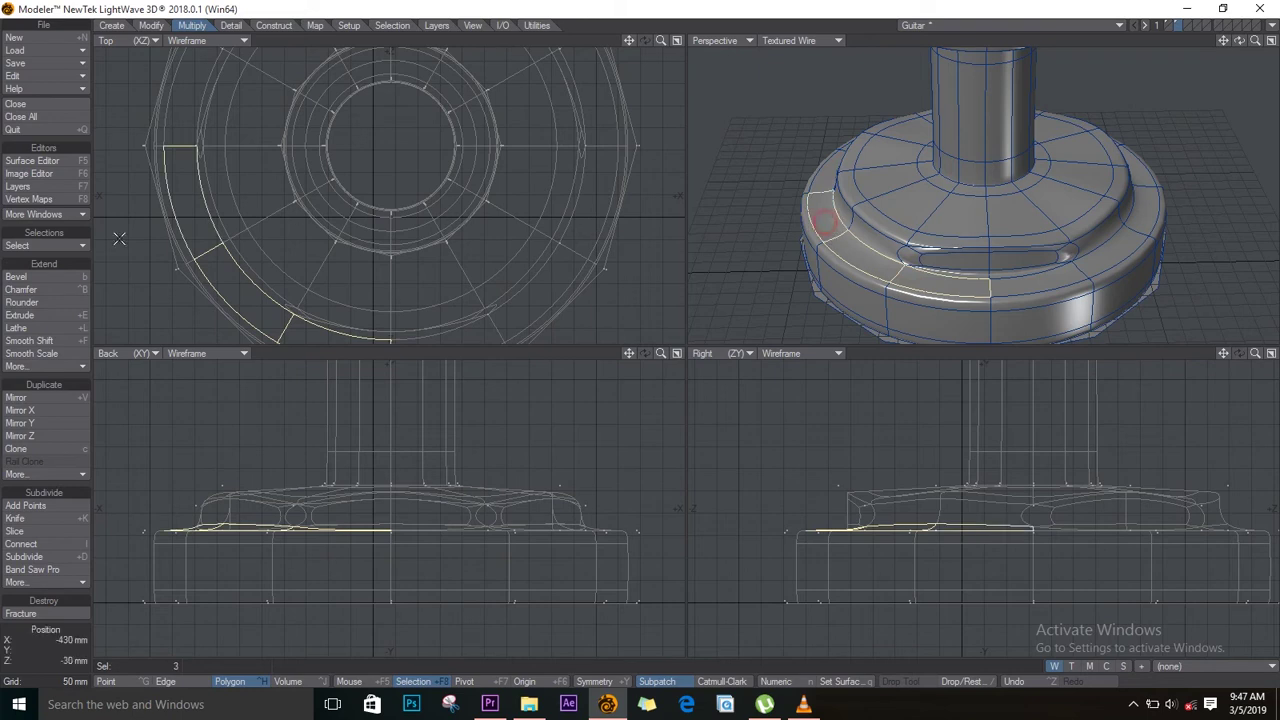
left_click(50, 249)
left_click(50, 250)
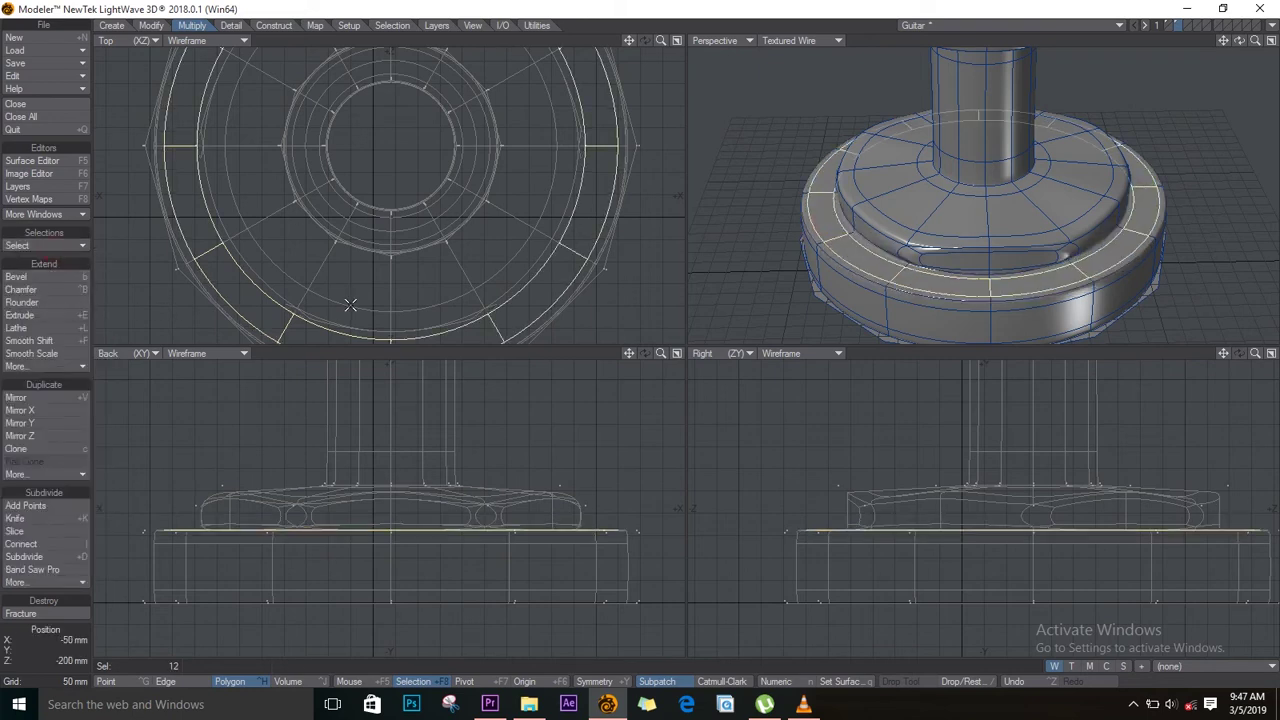
key("slash")
Select the three remaining pairs of side polygons around the base's upper tier, extend them in place, and clear the selection.
left_click_drag(1239, 40, 1125, 197)
left_click_drag(1004, 261, 968, 266)
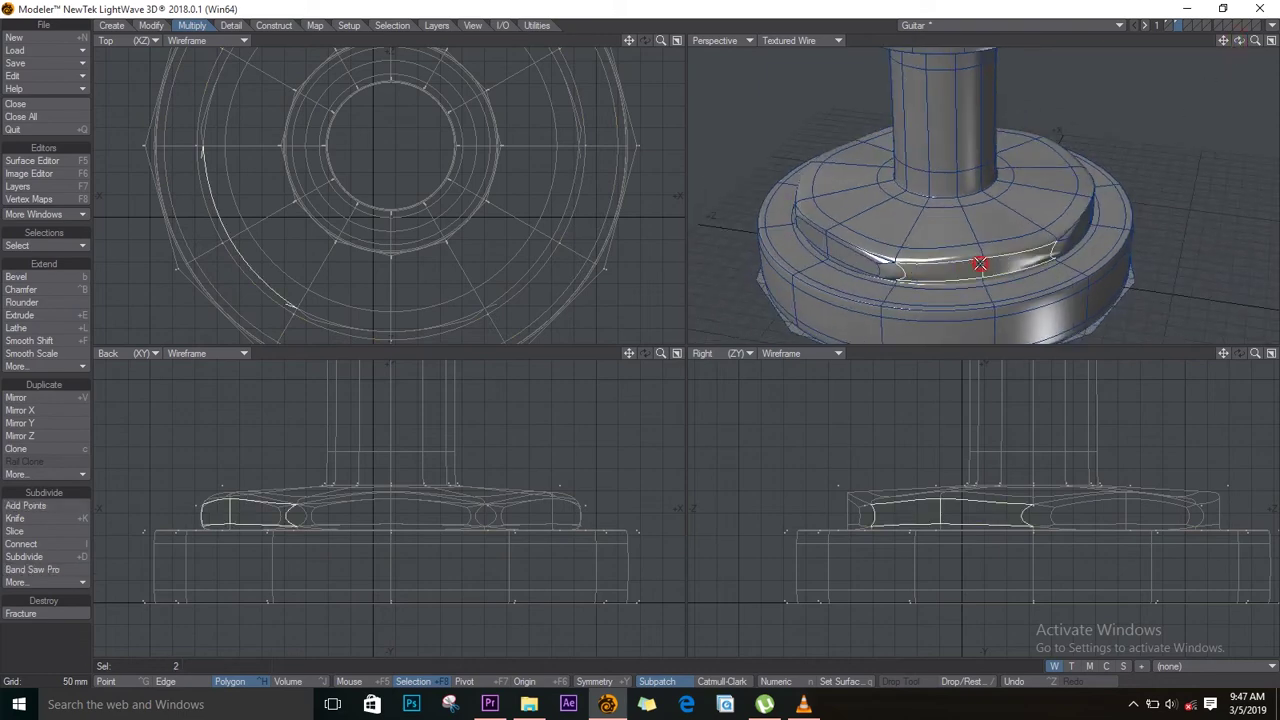
mouse_move(1239, 40)
left_mouse_down()
mouse_move(1126, 60)
mouse_move(1236, 38)
left_mouse_up()
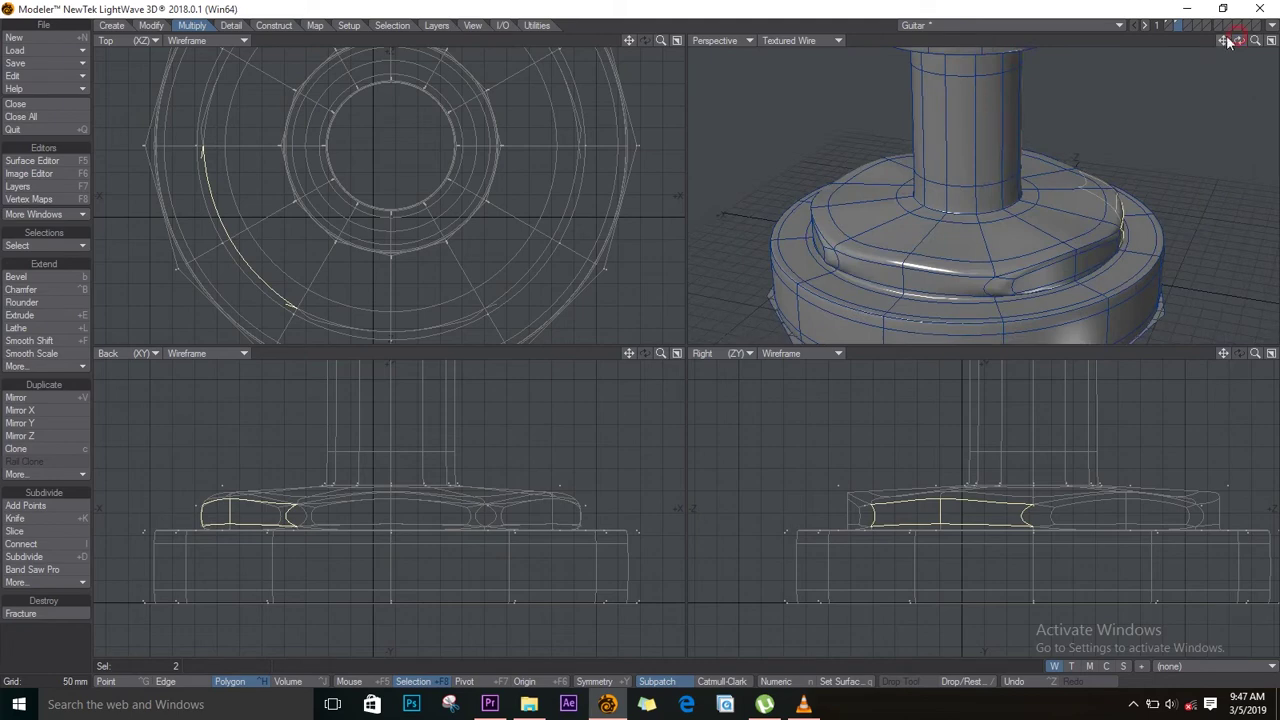
left_click_drag(969, 262, 900, 280)
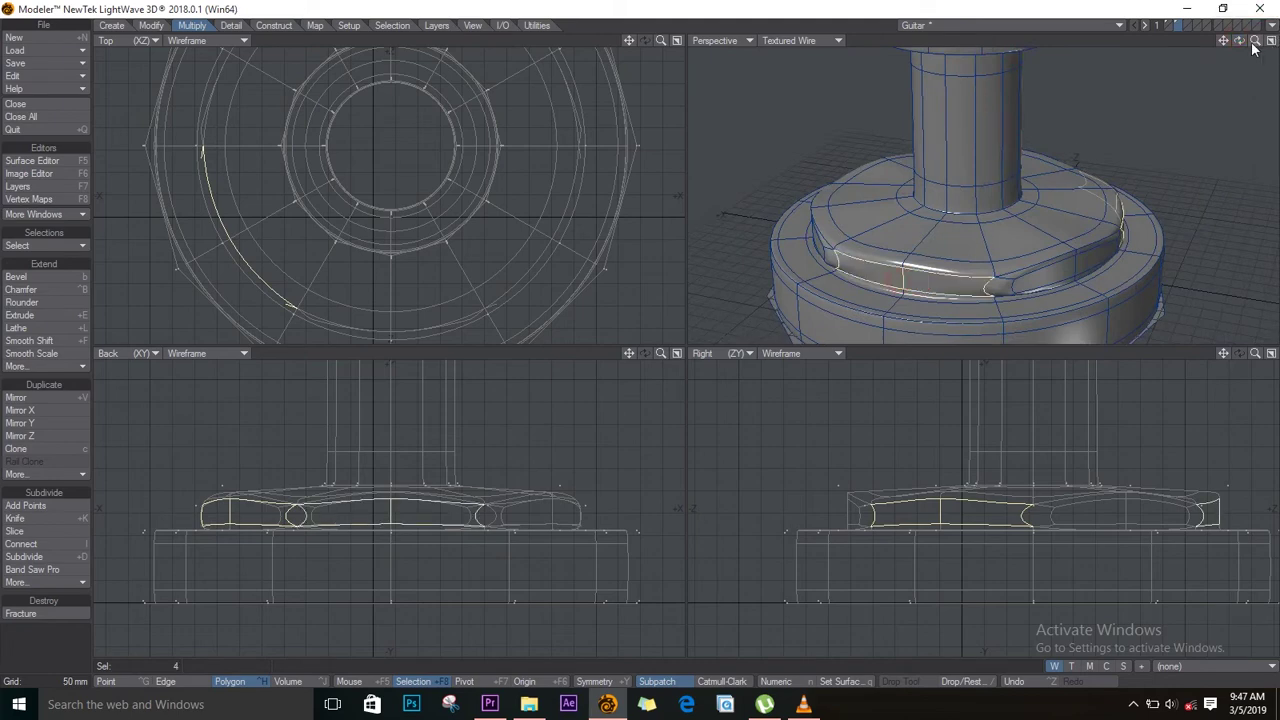
left_click_drag(1239, 40, 857, 24)
left_click_drag(1010, 267, 987, 270)
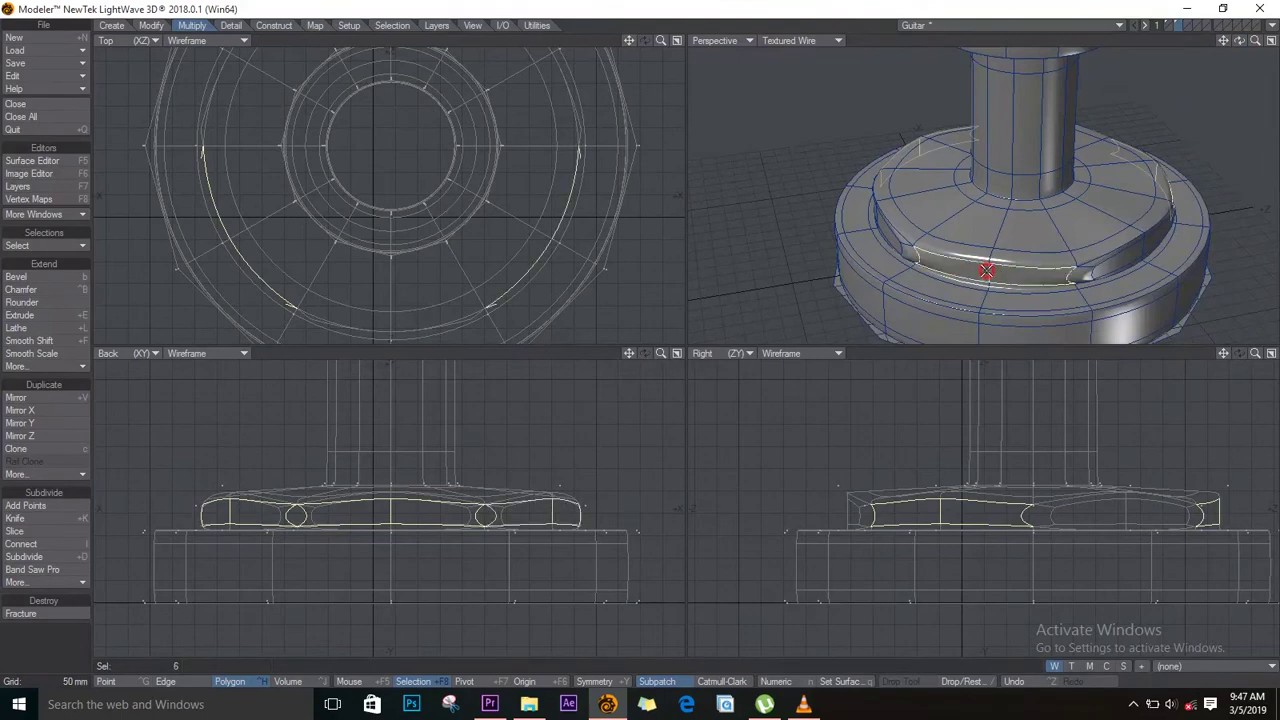
key("e")
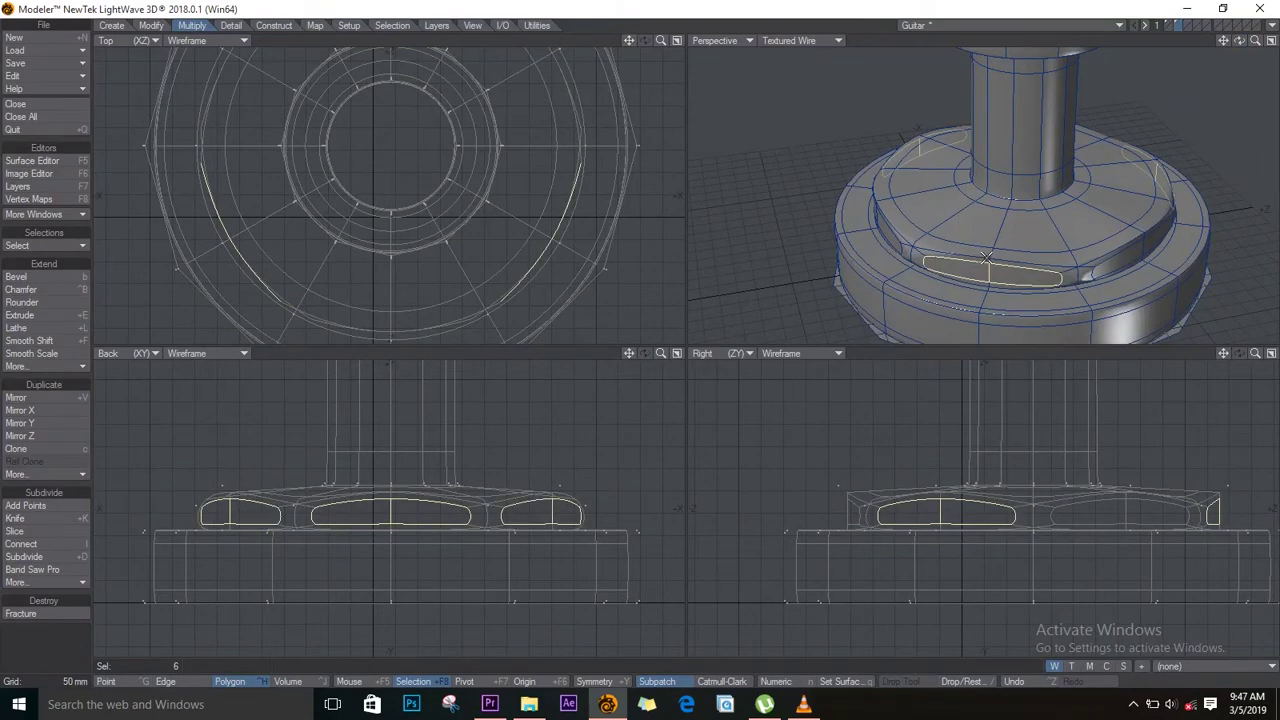
key("/")
Set the perspective viewport's display style to Texture and fit the whole peg in the views.
left_click(800, 40)
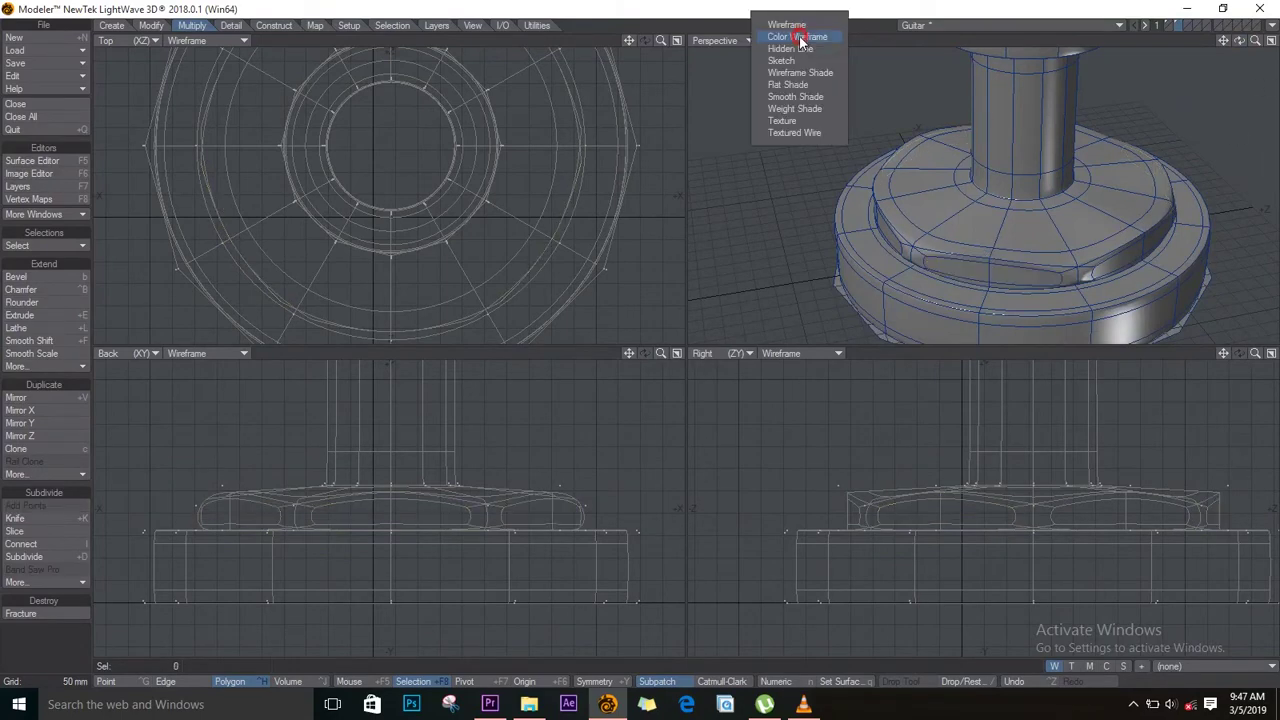
left_click(808, 121)
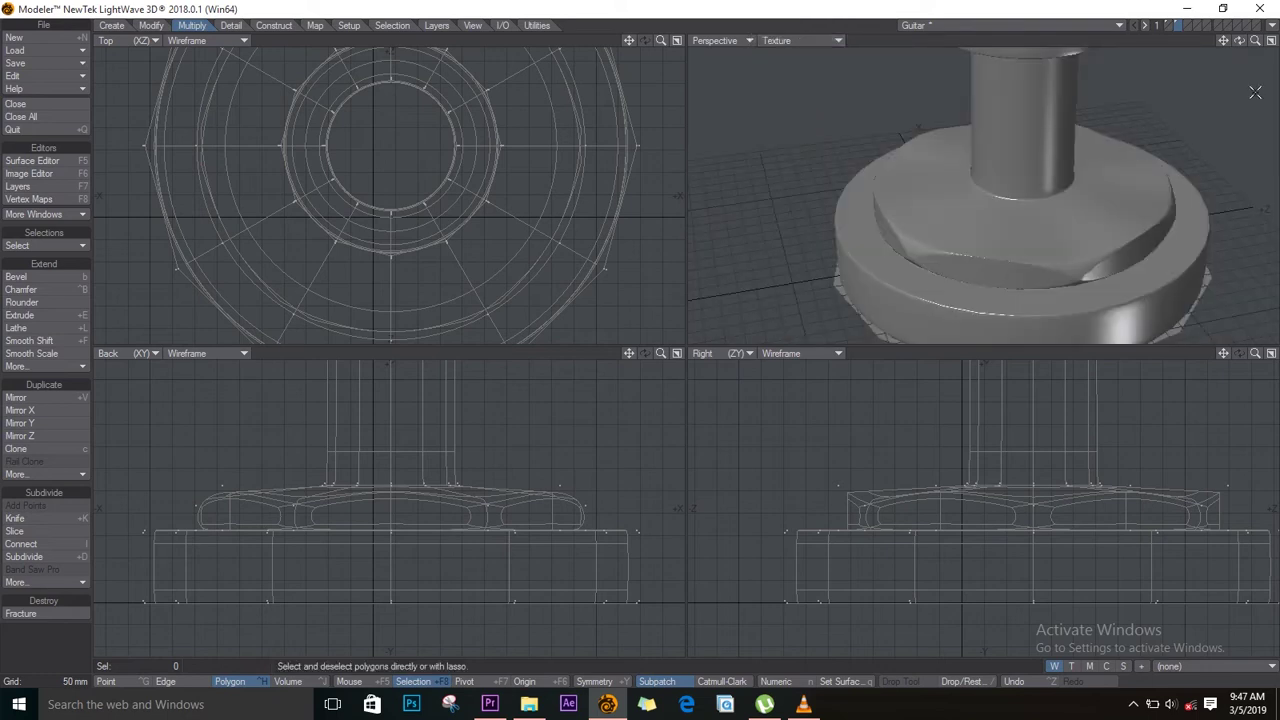
left_click_drag(1239, 41, 1039, 177)
key("a")
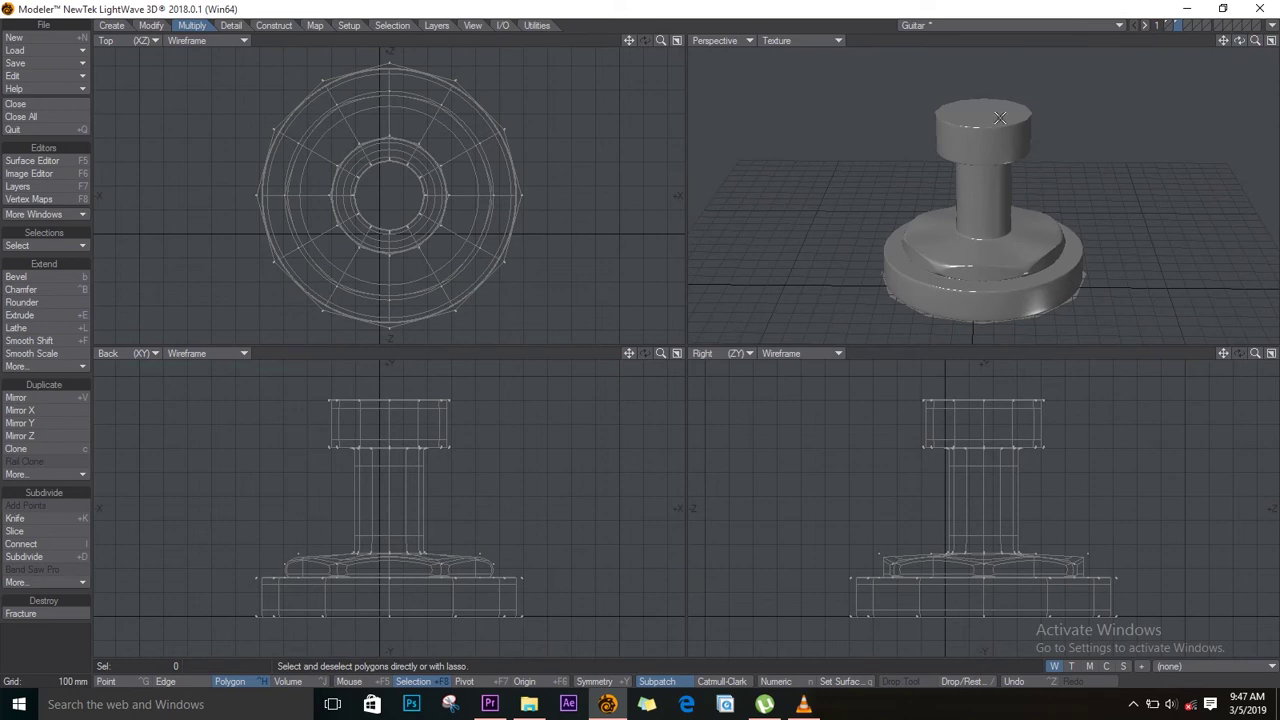
Extend the cap's top polygon and scale the new face inward to about the column's width, and clear the selection.
left_click(993, 114)
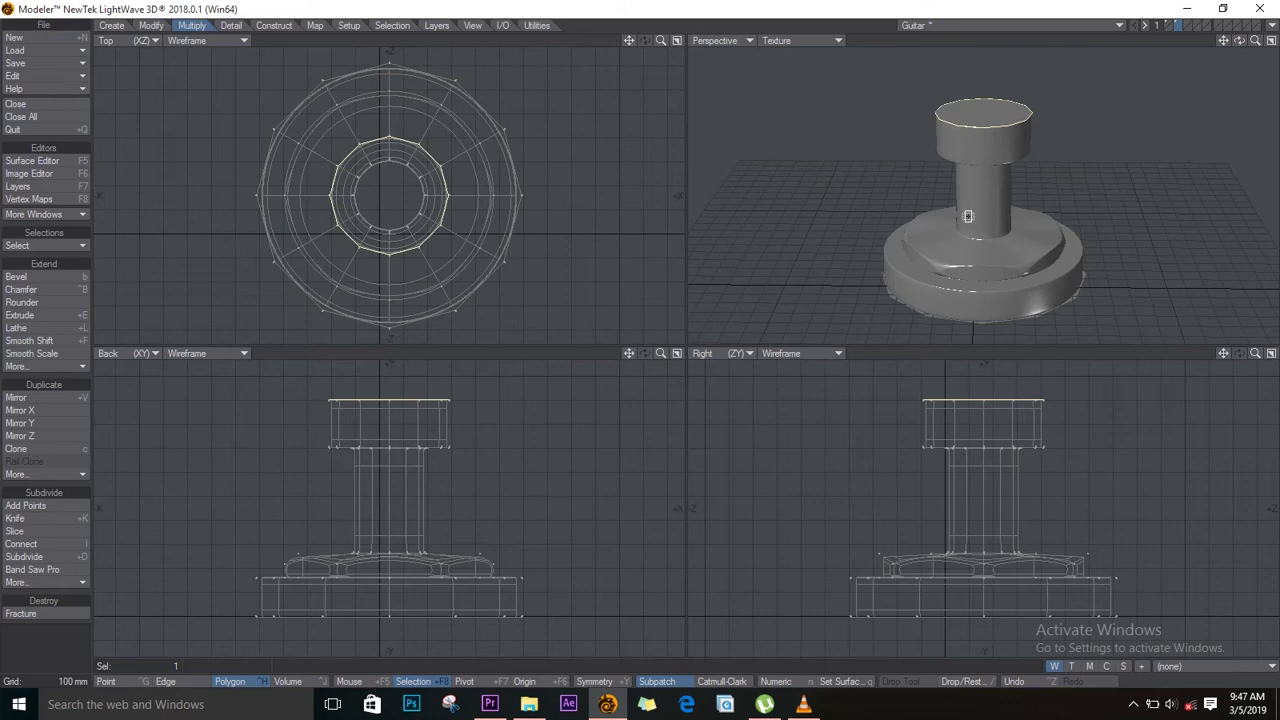
key("h")
left_click_drag(408, 172, 357, 220)
key("t")
key("space")
key("slash")
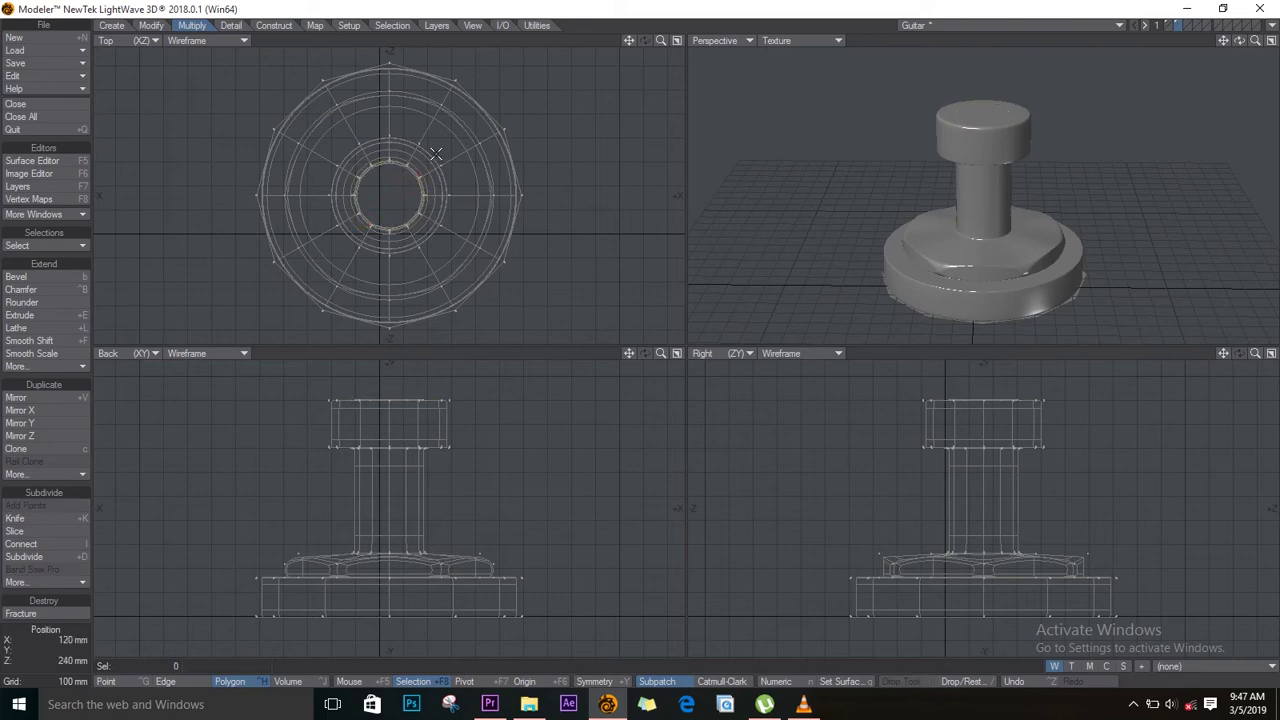
Select the single polygon on the underside of the base's lowest tier.
left_click_drag(1240, 42, 1001, 228)
left_click(1006, 263)
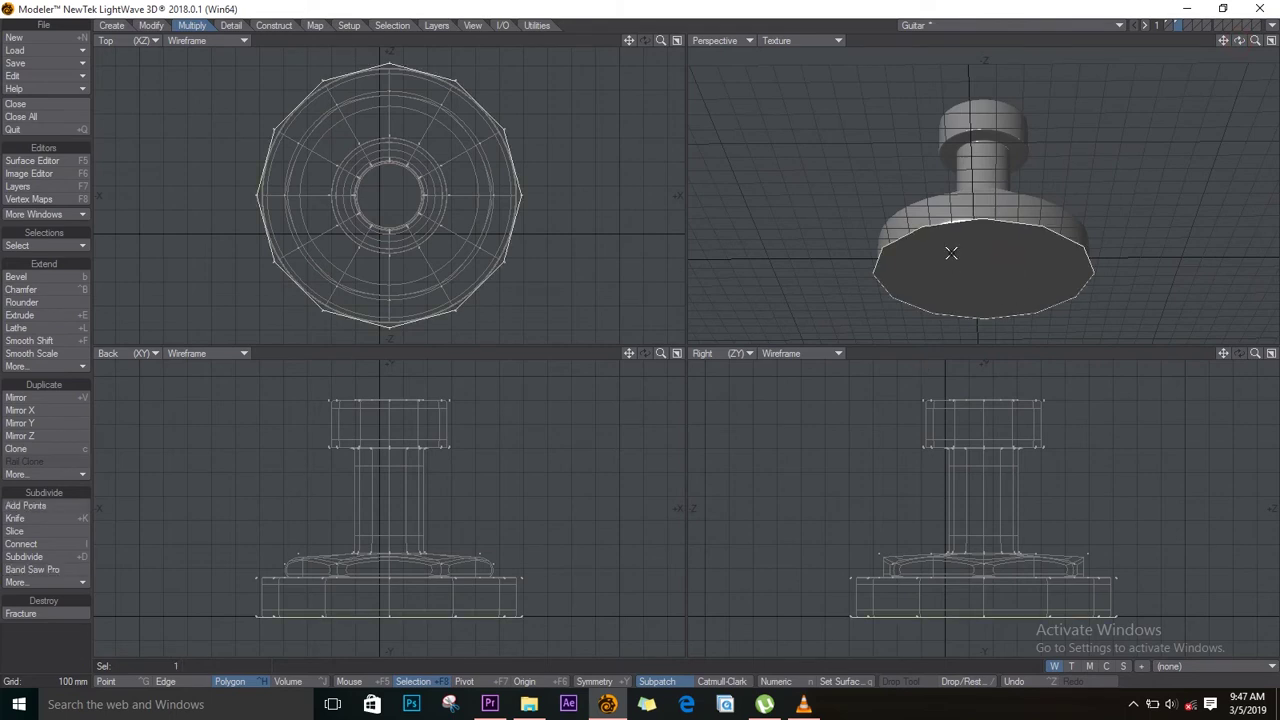
key("shift+h")
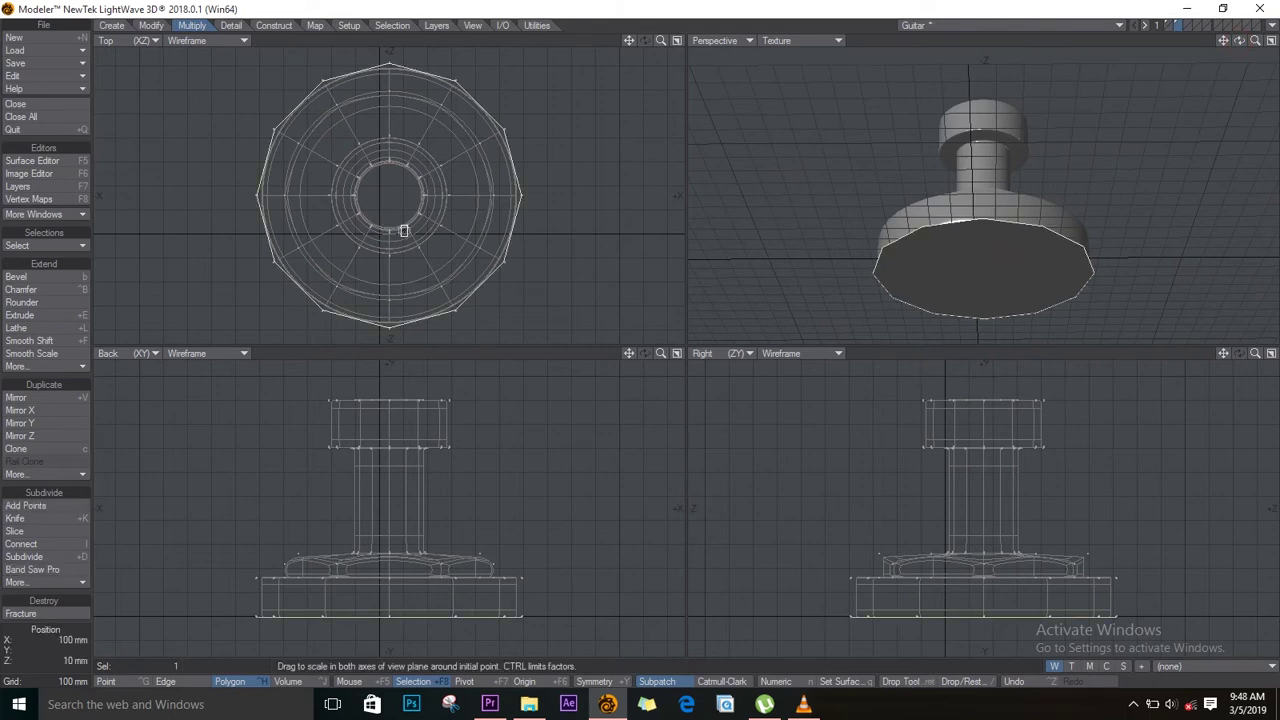
left_click_drag(423, 197, 357, 266)
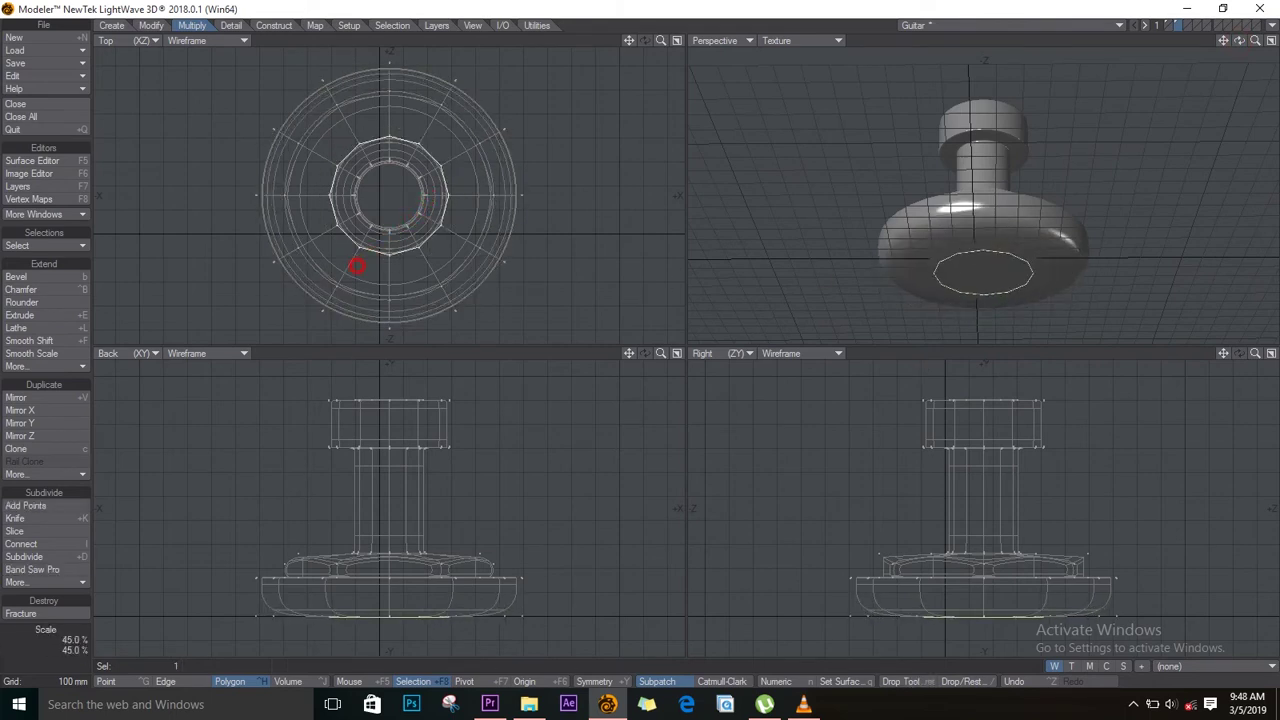
key("t")
key("ctrl+z")
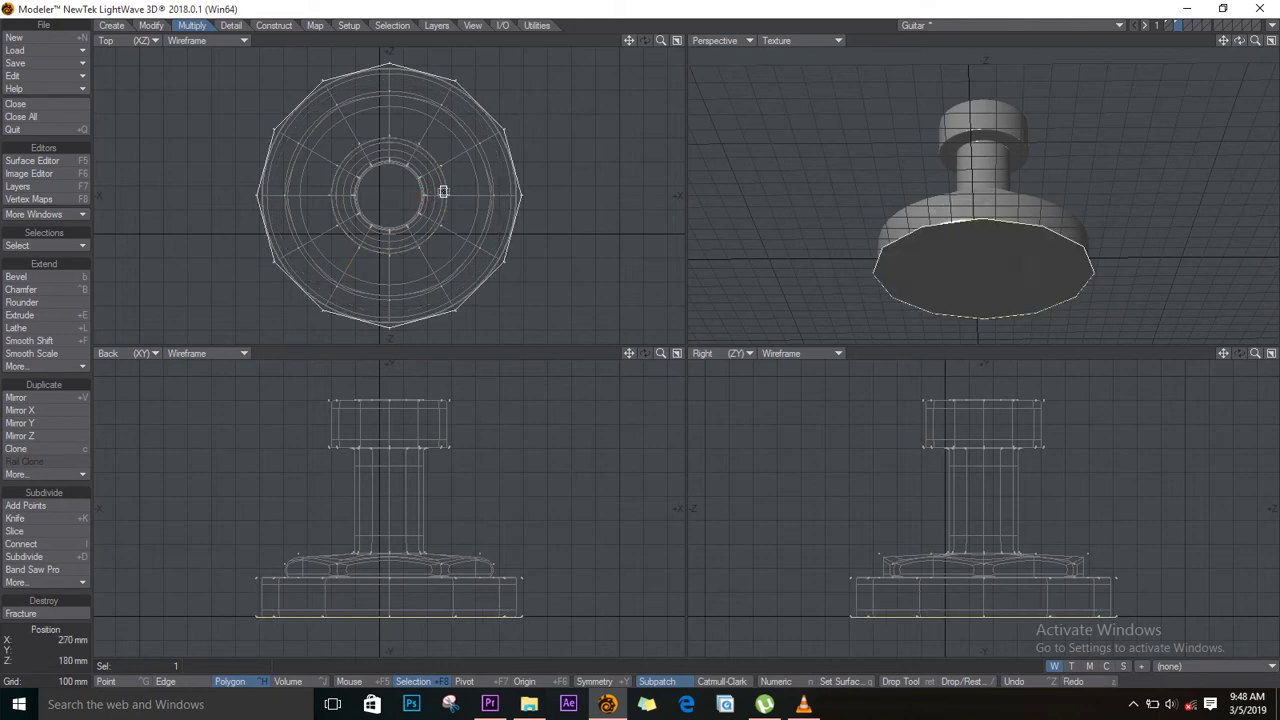
Extend the underside polygon inward to about the cap's width, convert the new surrounding ring to subpatches, and clear the selection.
left_click_drag(459, 180, 394, 226)
left_click_drag(474, 163, 421, 184)
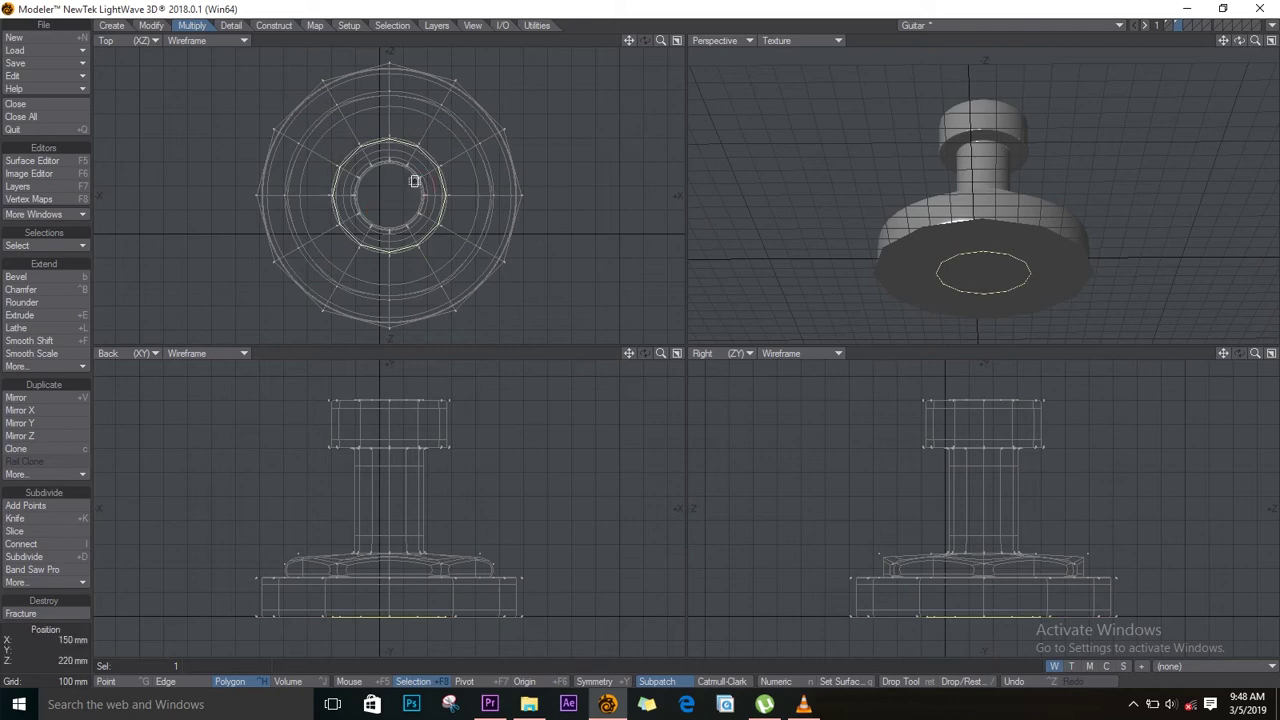
key("shift+bracketright")
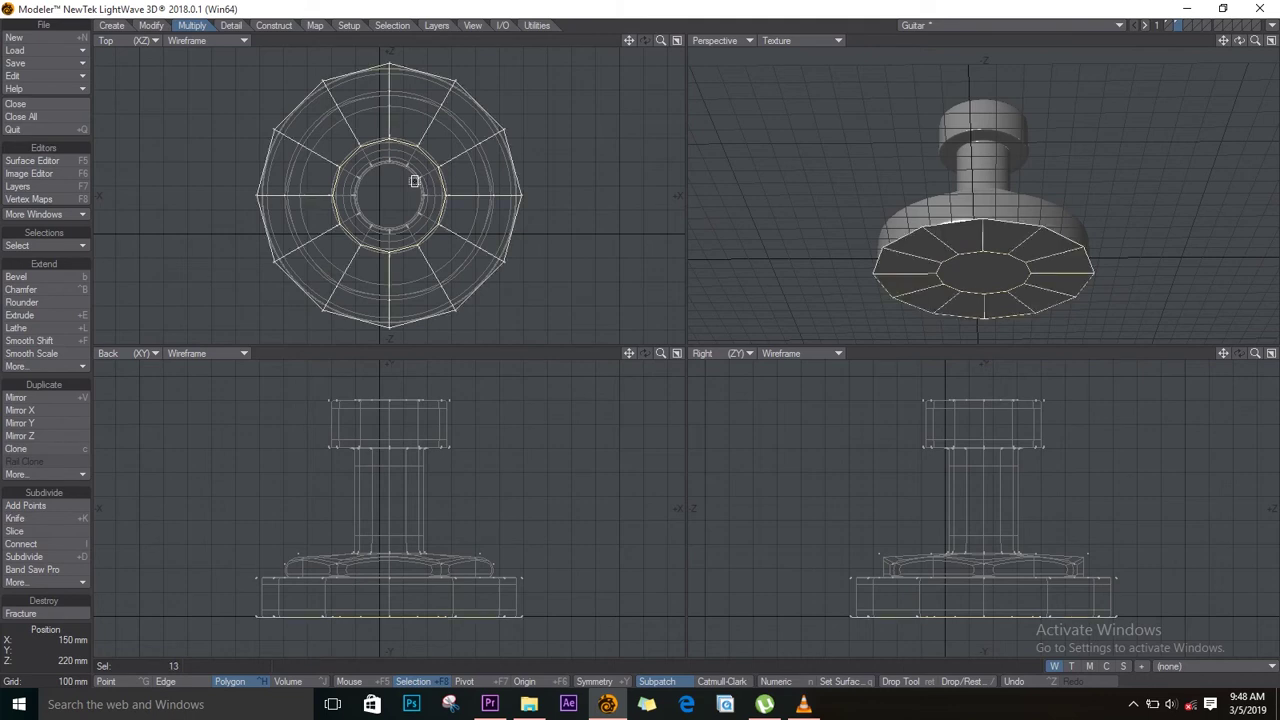
key("Tab")
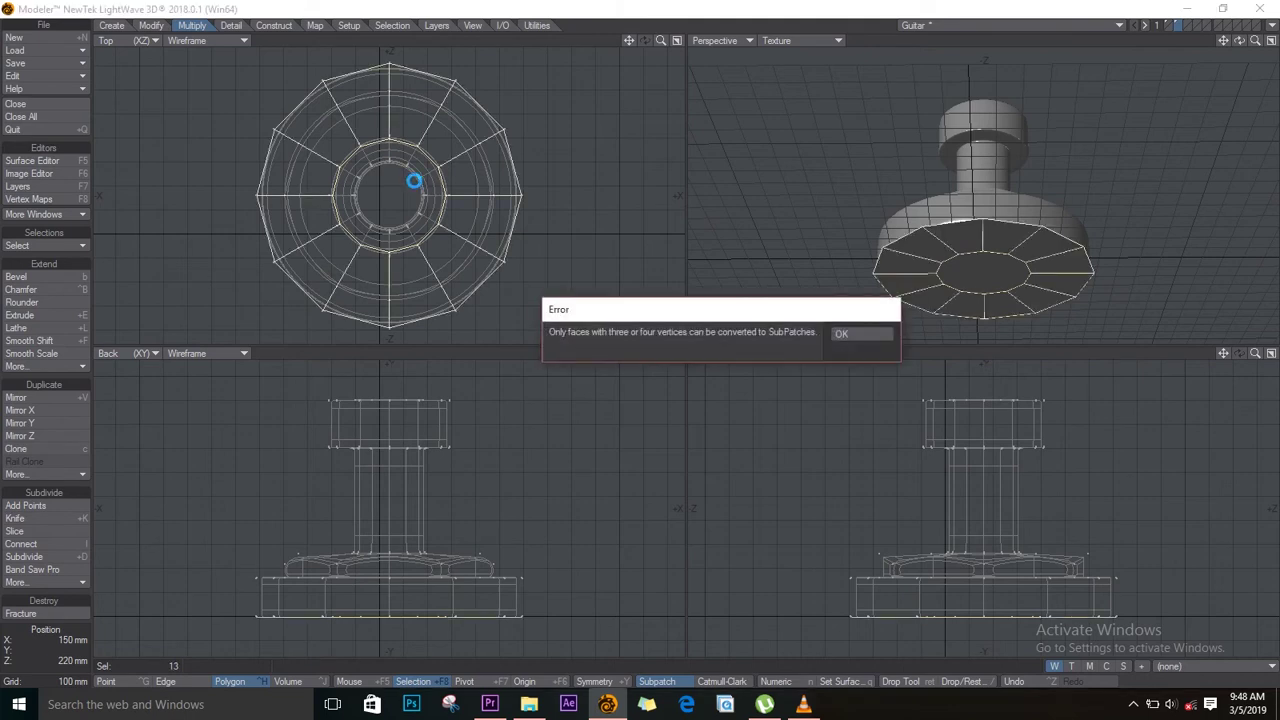
key("Return")
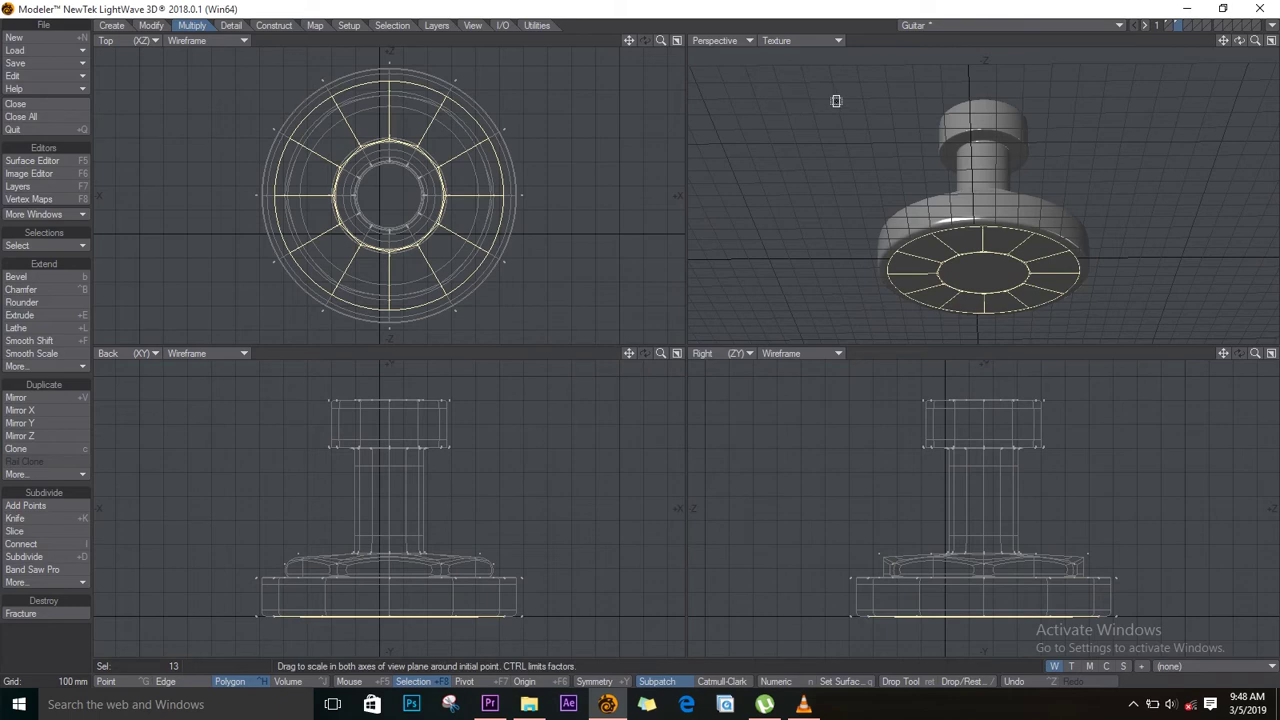
key("slash")
left_click_drag(1239, 41, 814, 116)
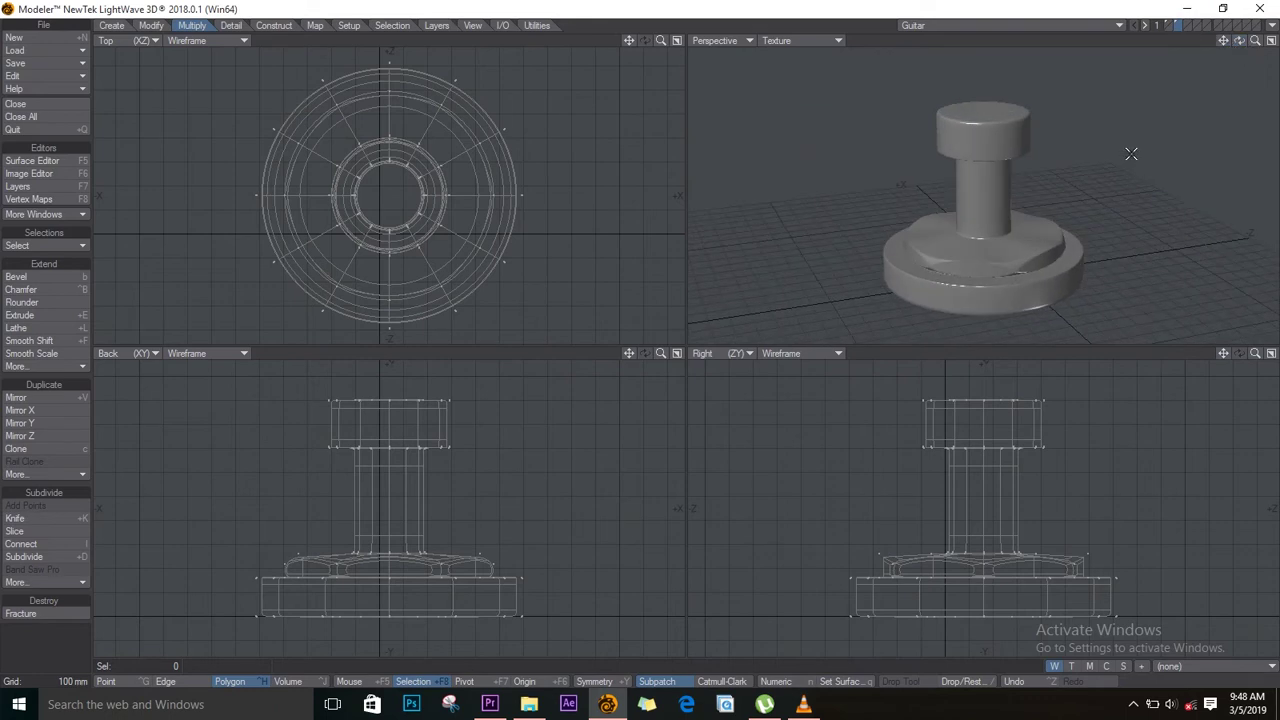
Show the guitar layer as a background reference and move the peg along the neck to above the headstock.
left_click(1175, 30)
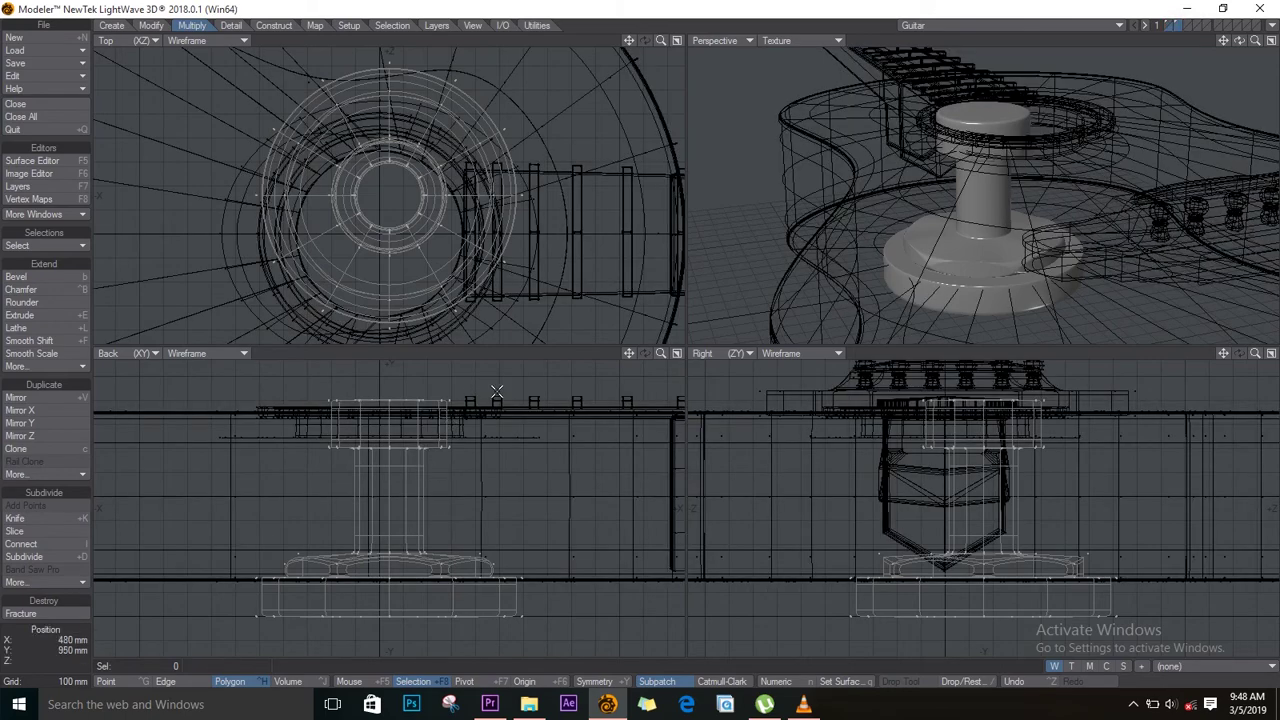
key("t")
left_click_drag(449, 543, 563, 374)
left_click_drag(432, 631, 343, 643, "ctrl+alt")
left_click_drag(455, 568, 508, 514, "alt")
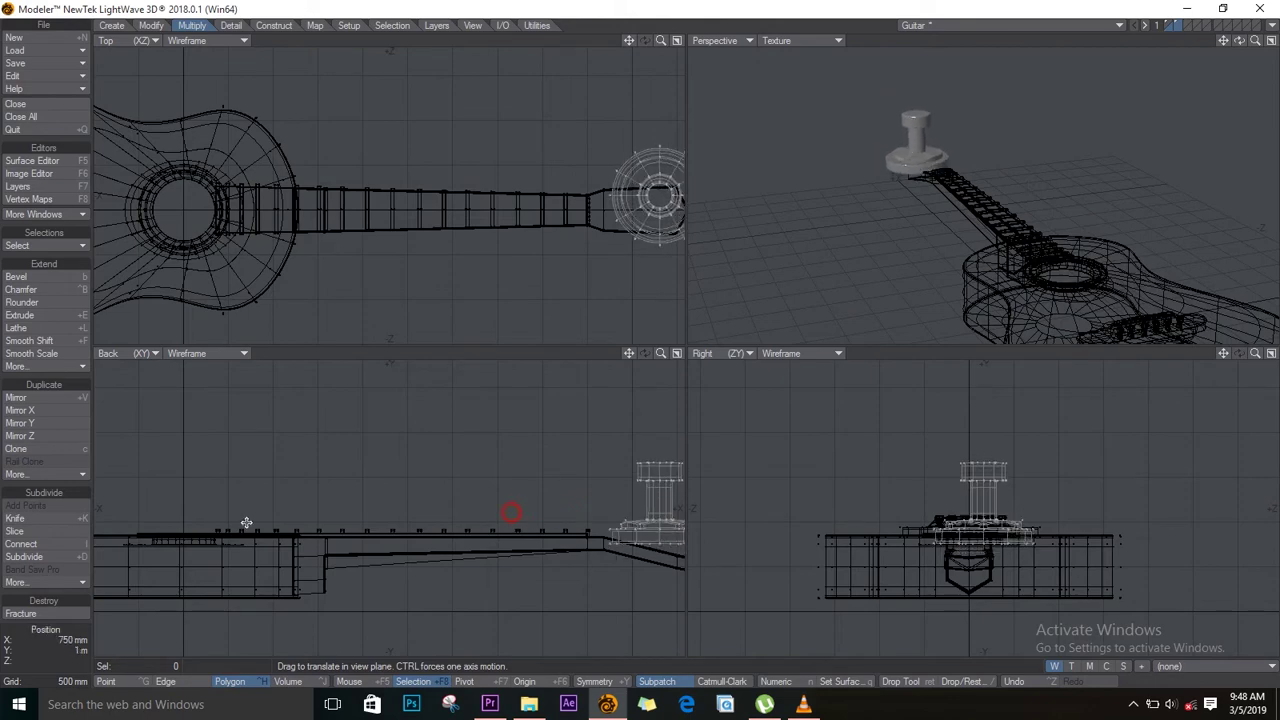
left_click_drag(436, 535, 284, 519, "alt")
left_click_drag(420, 526, 455, 525, "ctrl+alt")
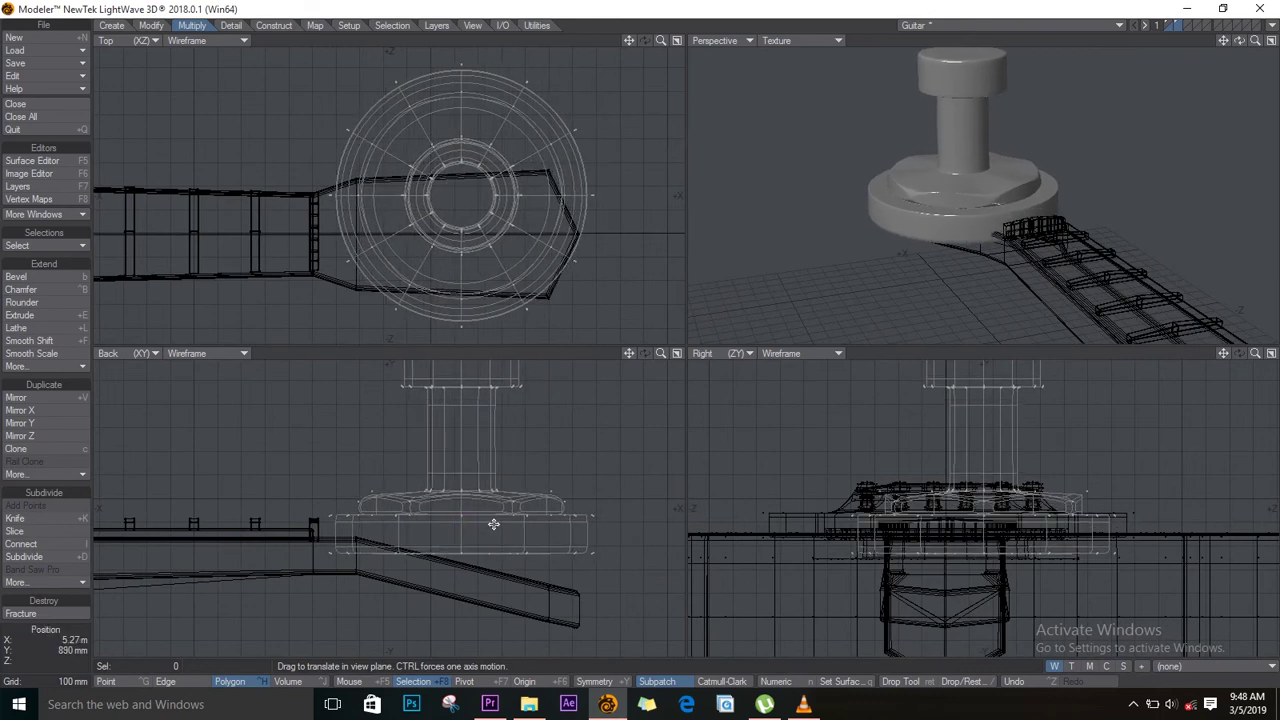
Scale the whole peg uniformly to 14% and place it at the neck end of the headstock, on one side of the centreline.
key("shift+h")
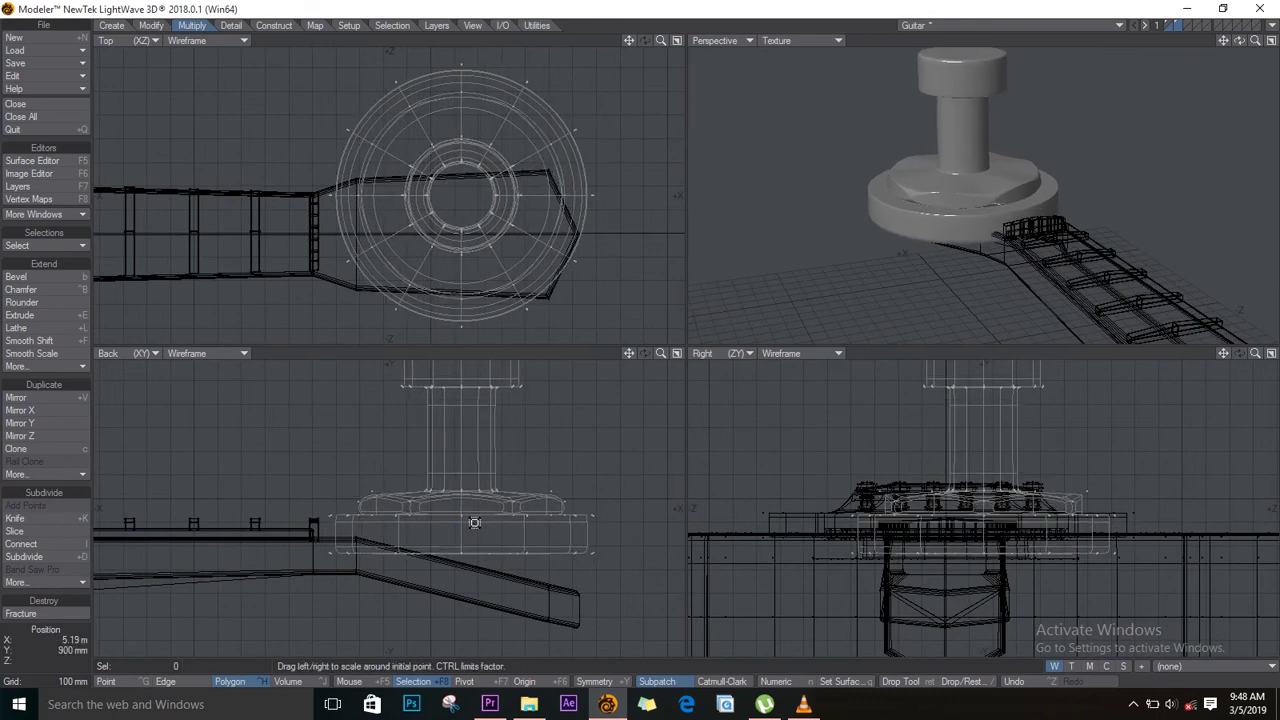
left_click_drag(468, 518, 301, 621)
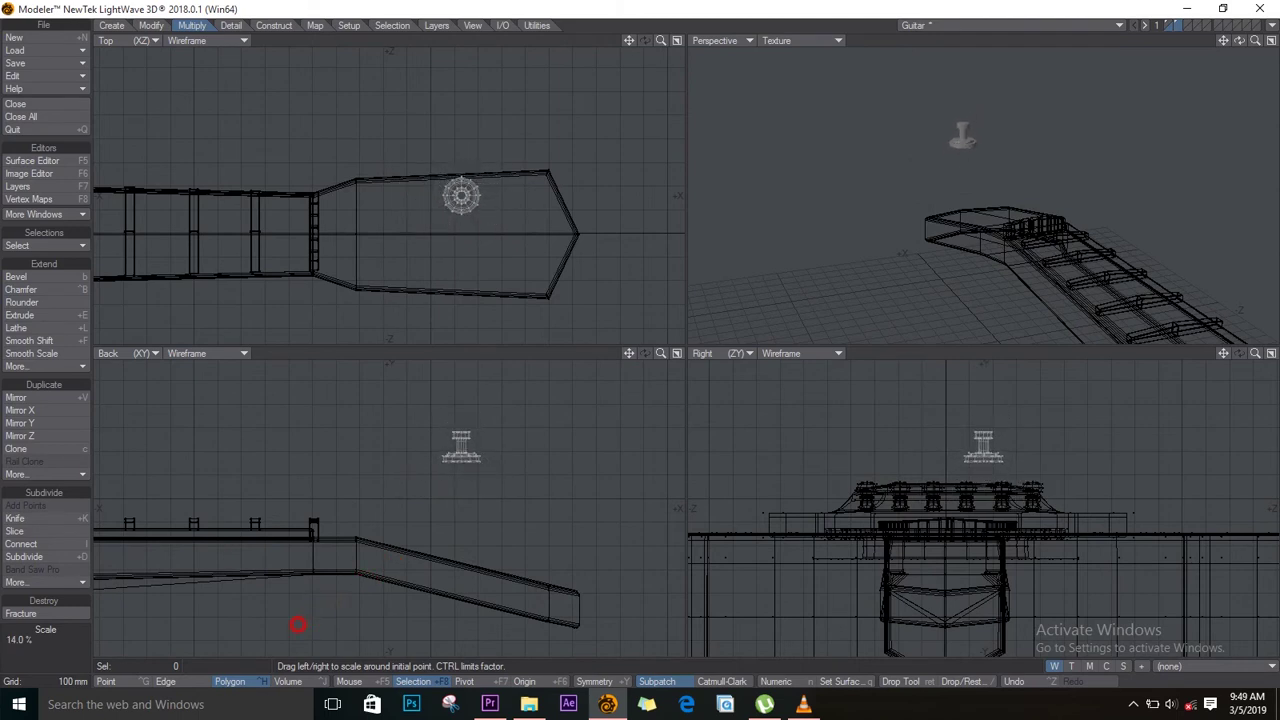
key("t")
left_click_drag(483, 210, 419, 220)
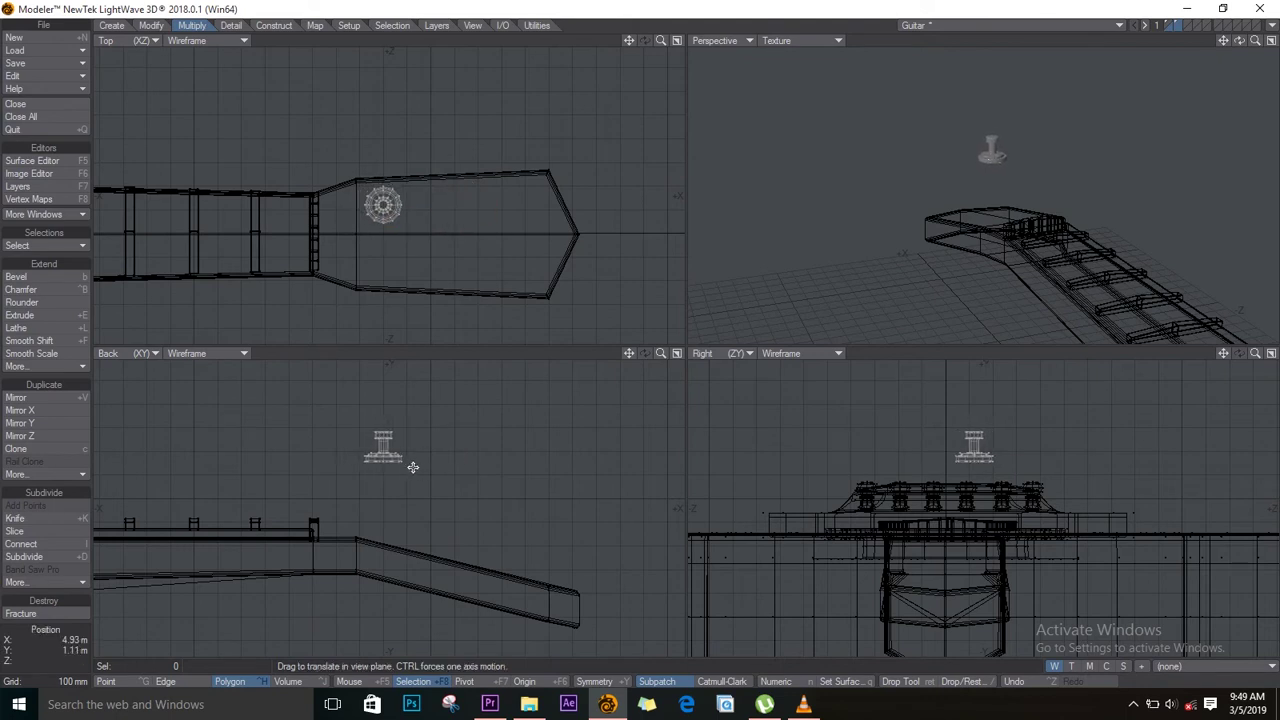
left_click_drag(413, 459, 402, 521)
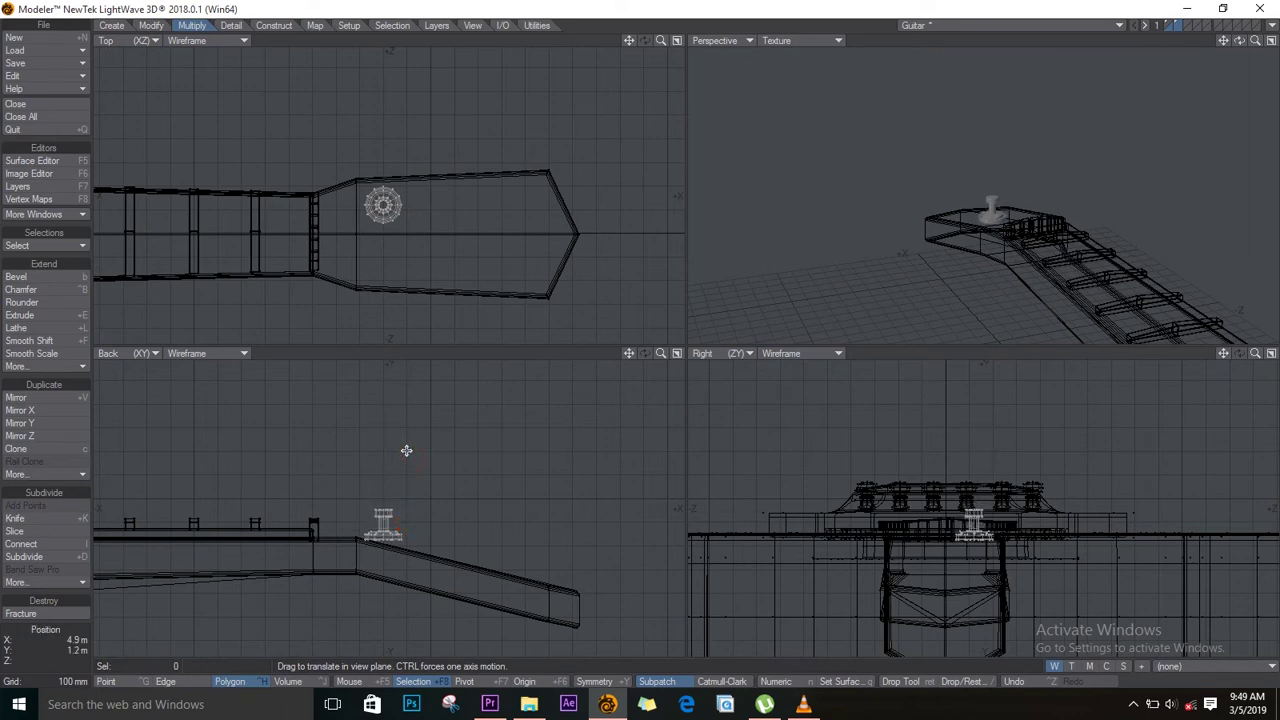
key("a")
key("shift+a")
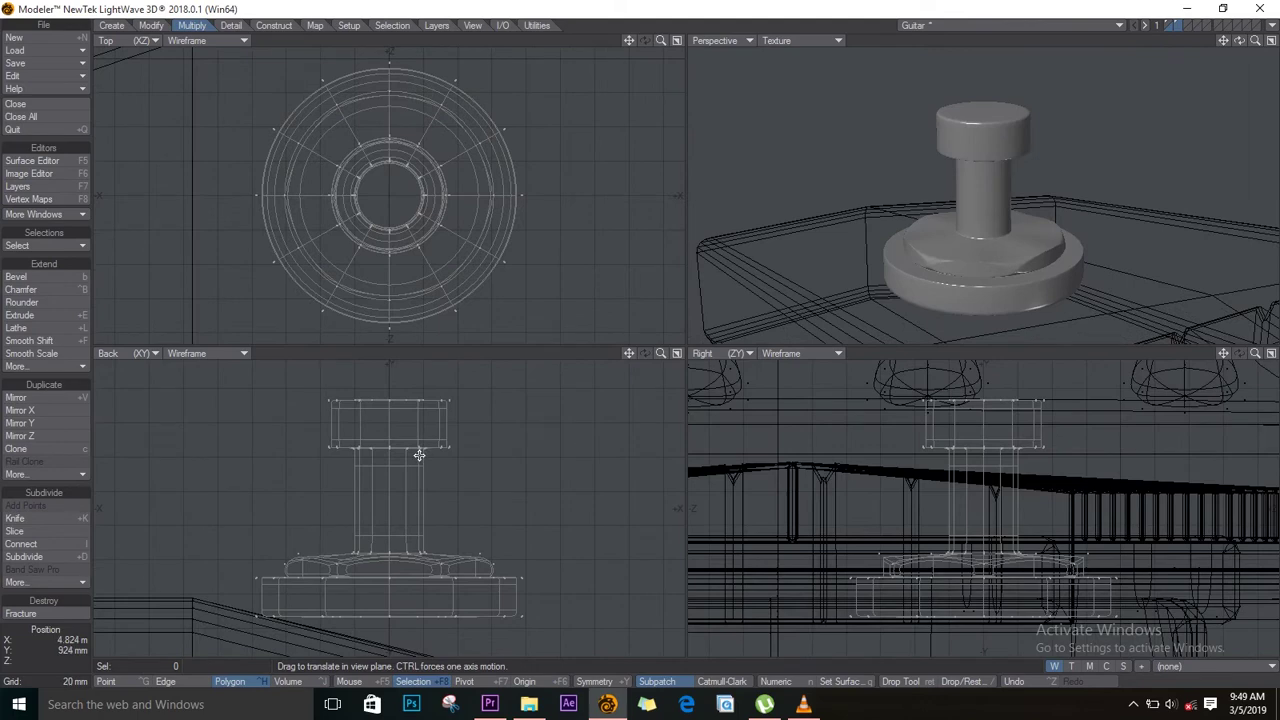
left_click_drag(438, 549, 328, 505, "ctrl+alt")
key("y")
left_click_drag(337, 554, 337, 552)
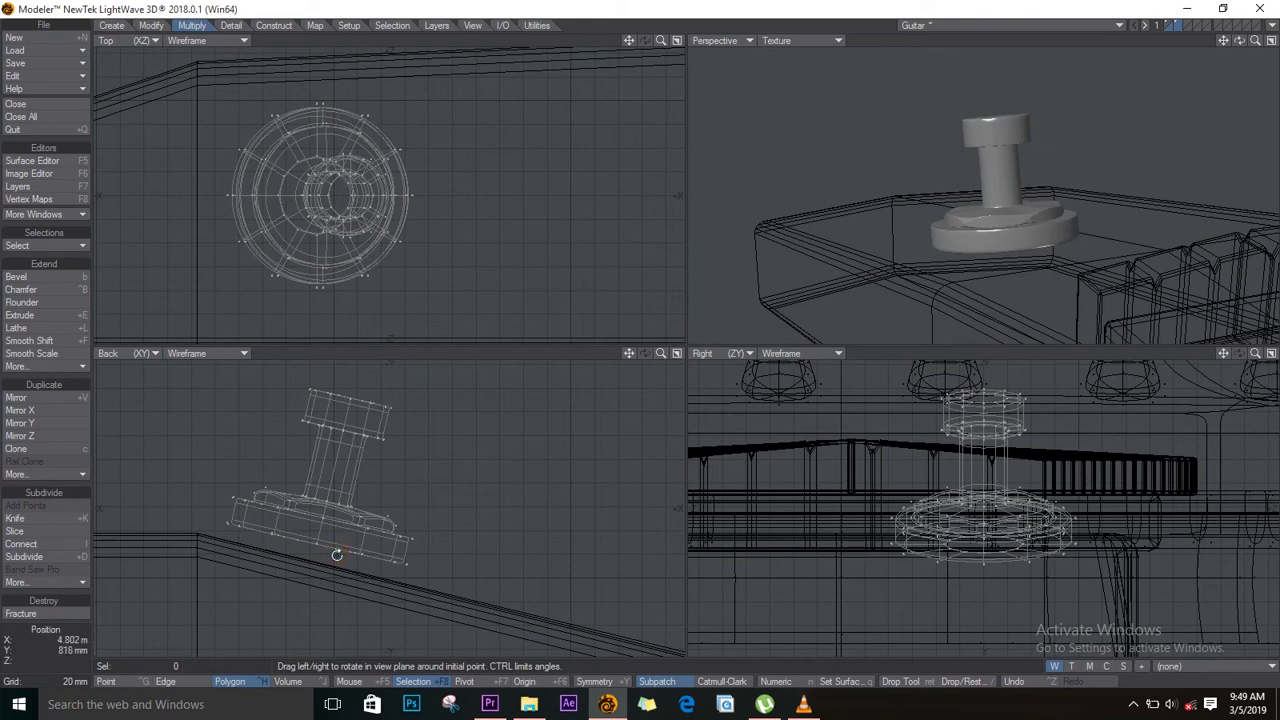
key("ctrl+z")
Set the action center to Mouse, tilt the peg to match the headstock's slope, and seat its base on the surface.
left_click(380, 682)
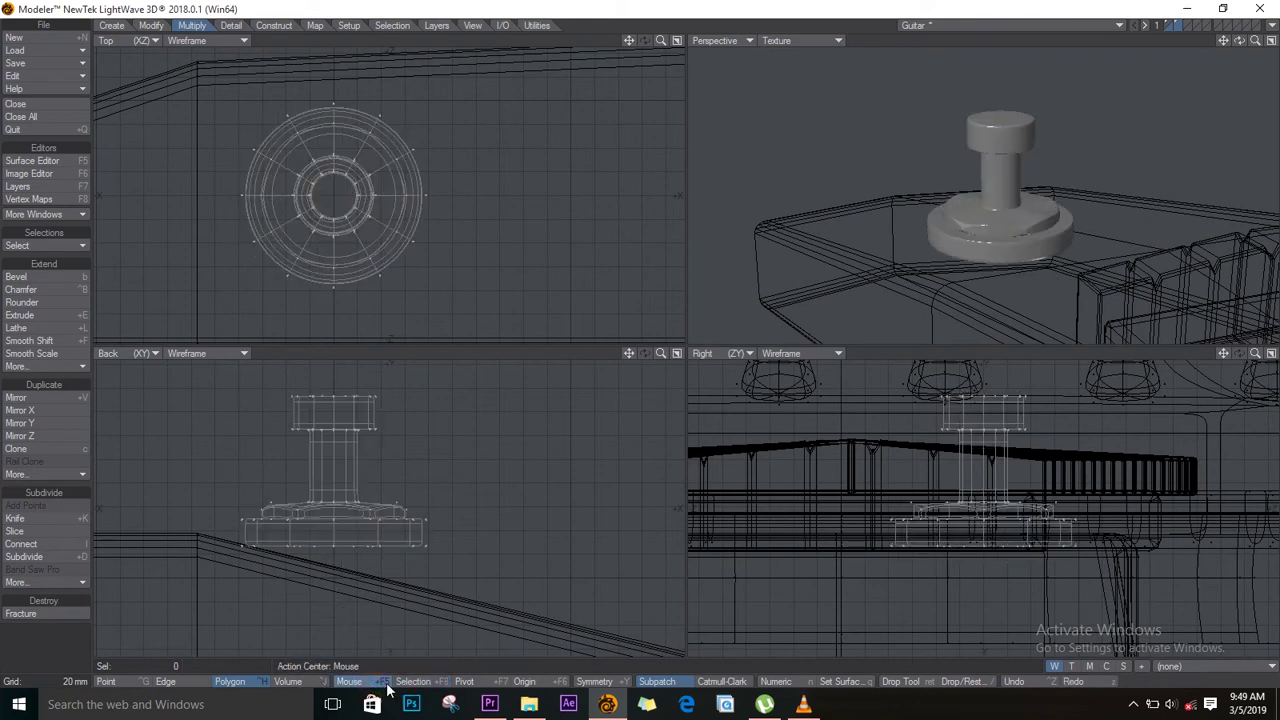
mouse_move(337, 543)
left_mouse_down()
mouse_move(325, 550)
mouse_move(340, 556)
mouse_move(326, 538)
left_mouse_up()
key("t")
key("y")
mouse_move(322, 565)
left_mouse_down()
mouse_move(305, 566)
mouse_move(319, 565)
left_mouse_up()
key("t")
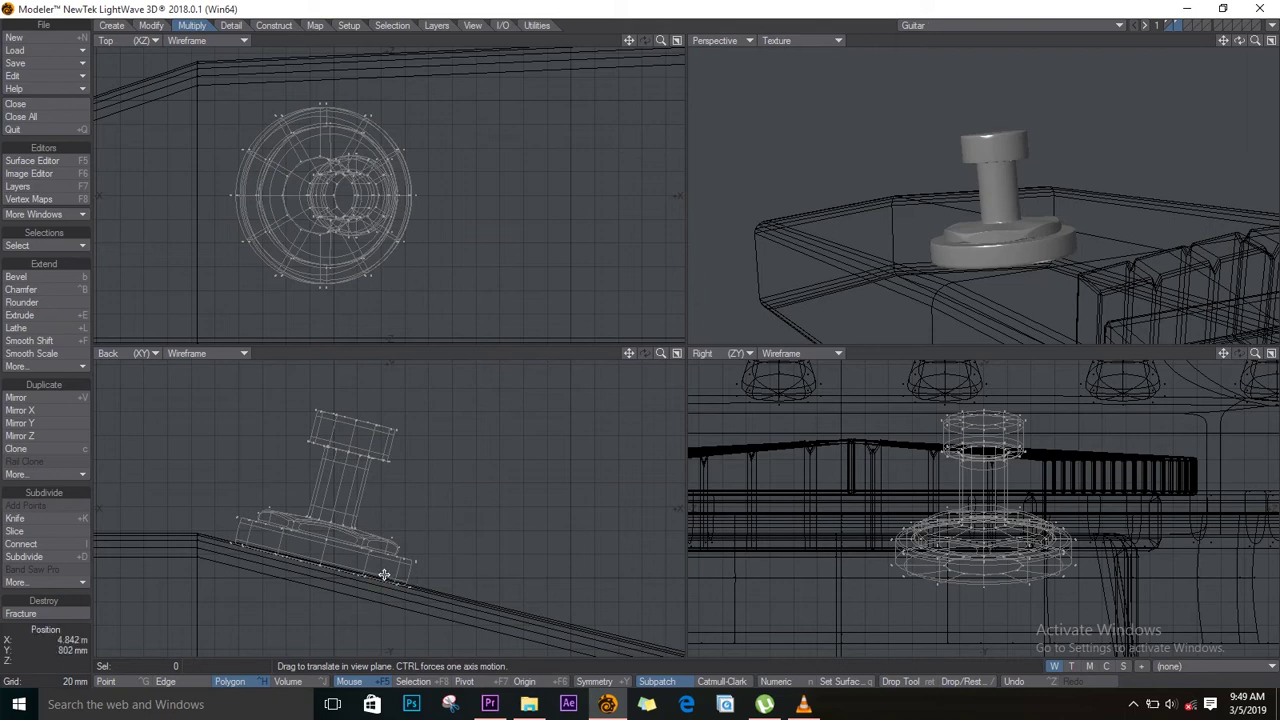
Duplicate the peg and place the copy farther down the sloping headstock in the same row.
key("v")
left_click_drag(286, 540, 543, 598)
left_click_drag(346, 494, 274, 479, "alt+shift")
scroll(274, 479, "down", 5)
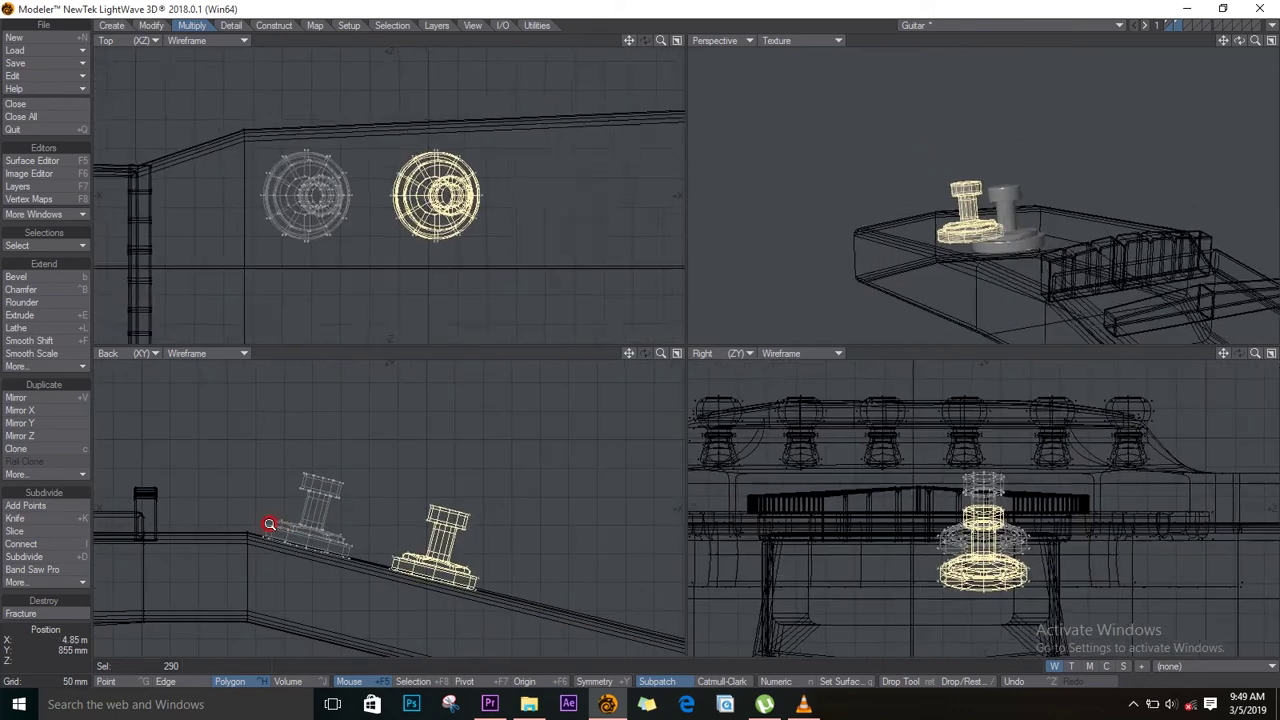
left_click_drag(189, 493, 297, 503, "alt+shift")
scroll(365, 541, "down", 2)
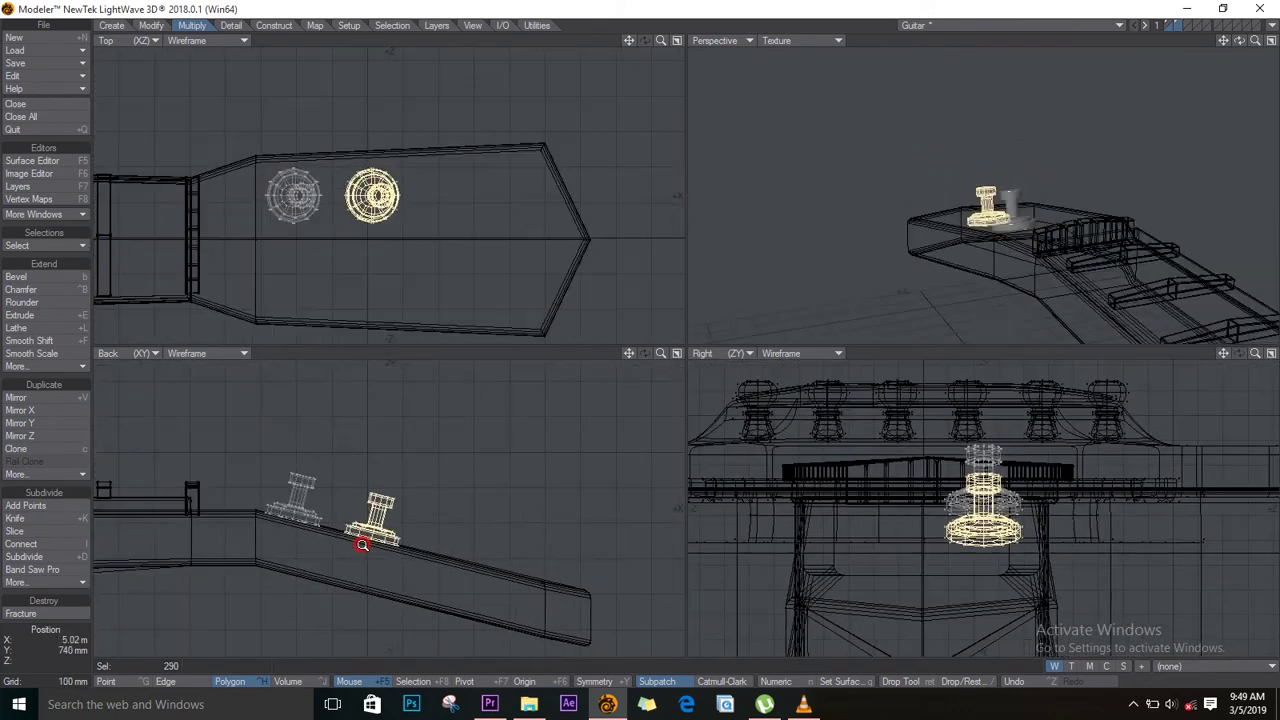
Space the second peg at the row's middle, seat a third copy near the headstock's tip, and clear the selection.
scroll(371, 544, "down", 1)
left_click_drag(371, 544, 485, 546, "alt+shift")
key("t")
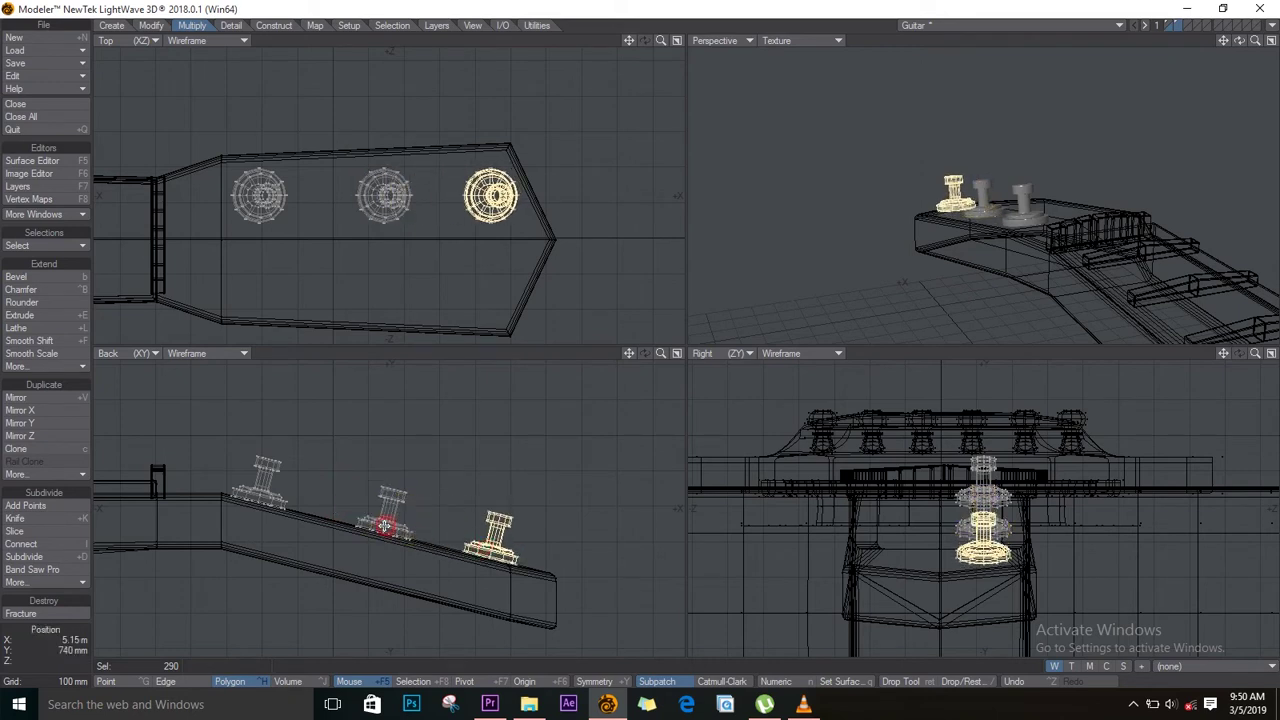
key("shift+a")
left_click_drag(372, 580, 384, 580)
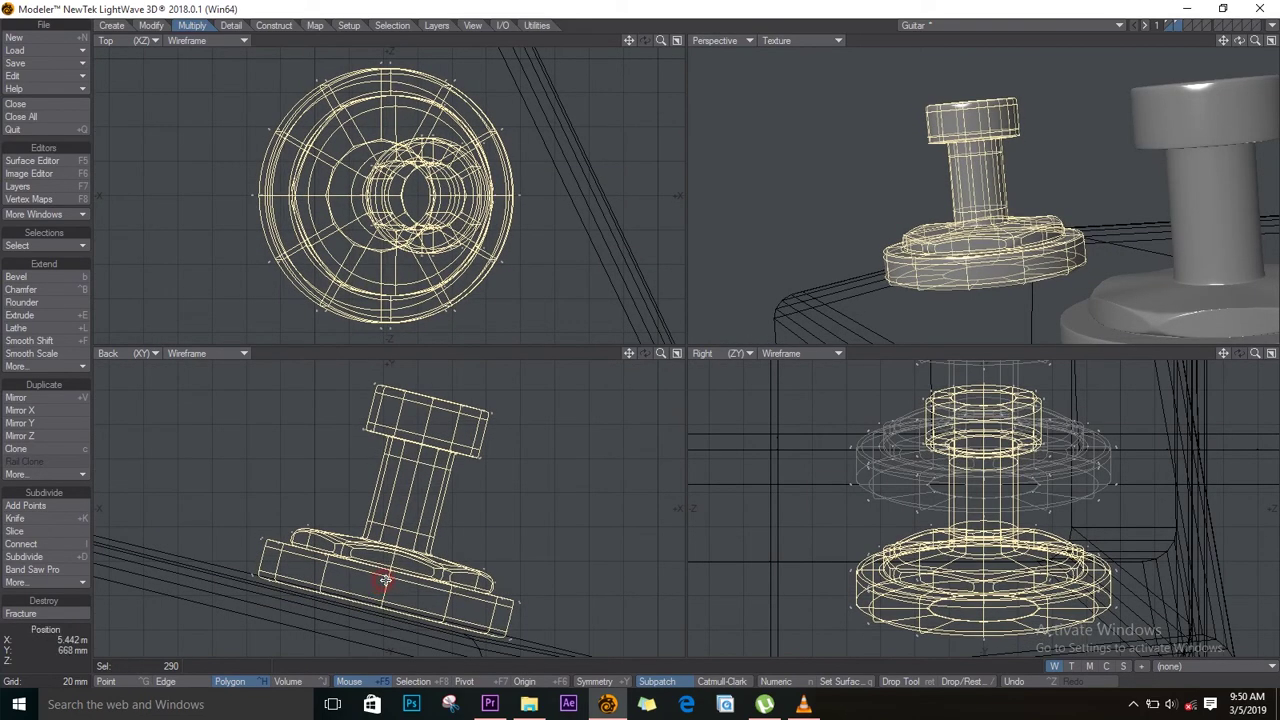
key("a")
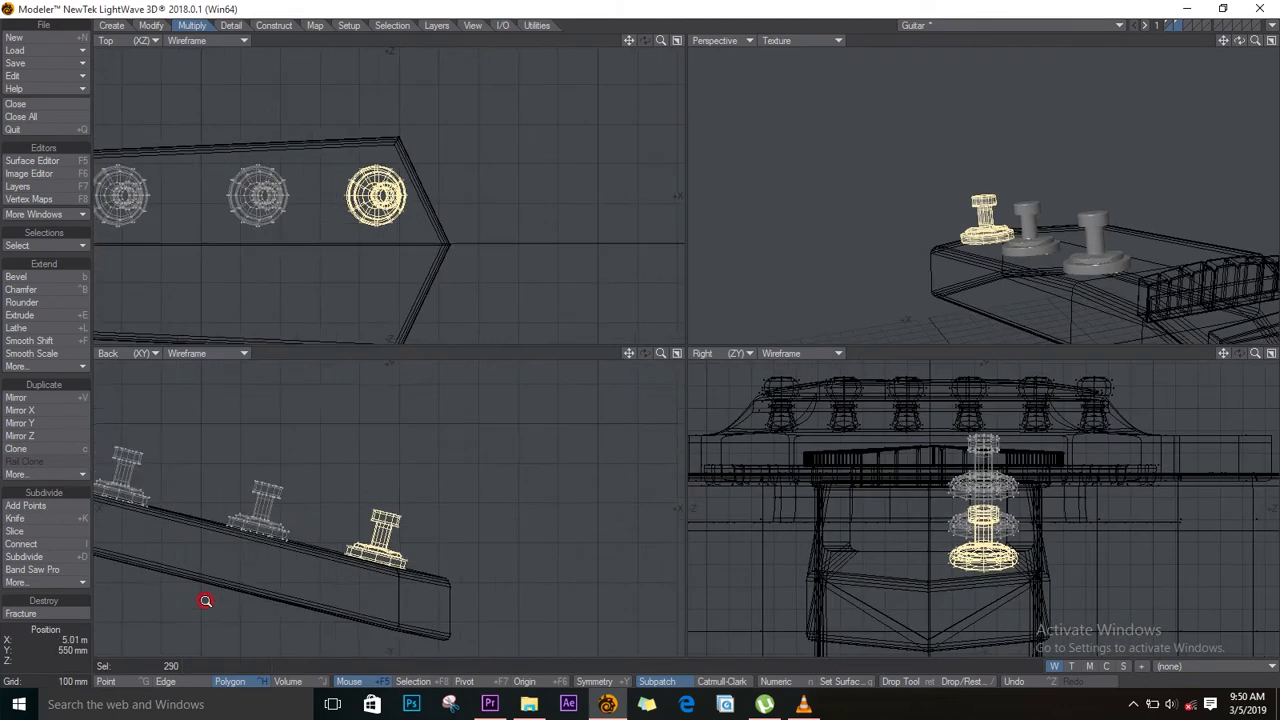
key("space")
left_click(392, 491)
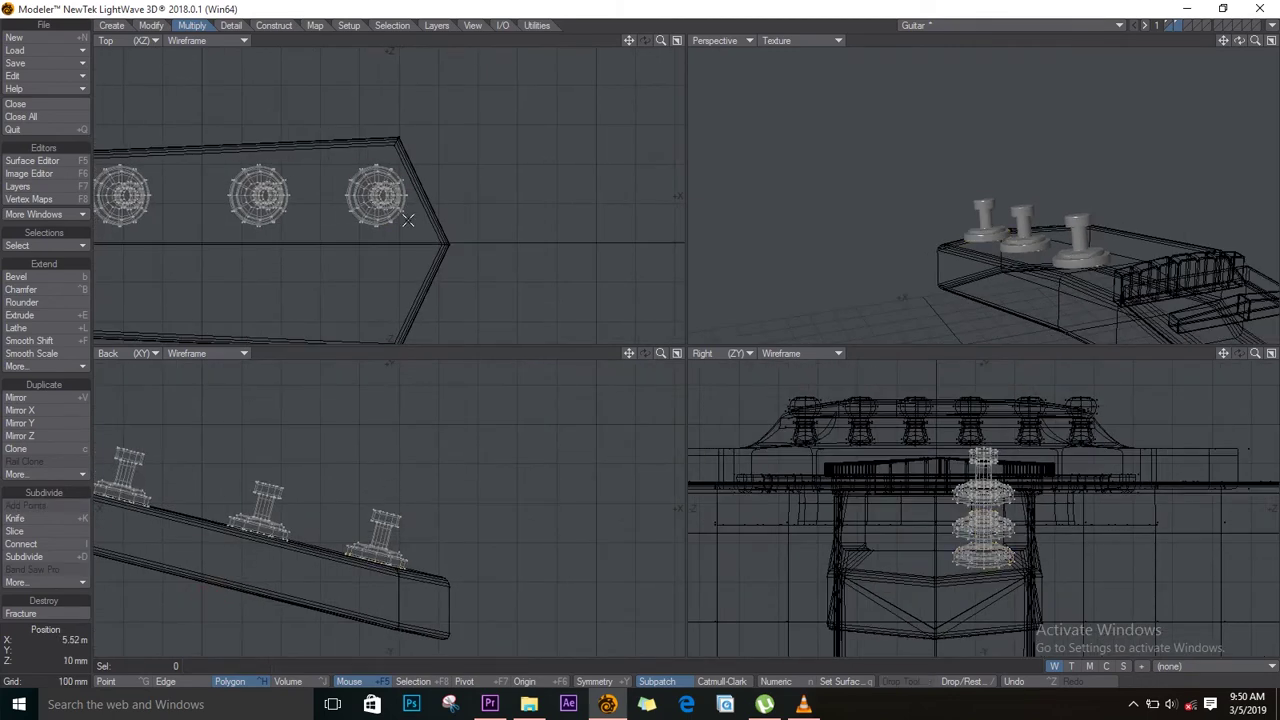
Select all three complete pegs, duplicate them across the centreline with a Z offset of -260 mm, and clear the selection.
mouse_move(423, 523)
right_mouse_down()
mouse_move(194, 497)
mouse_move(200, 409)
mouse_move(594, 537)
right_mouse_up()
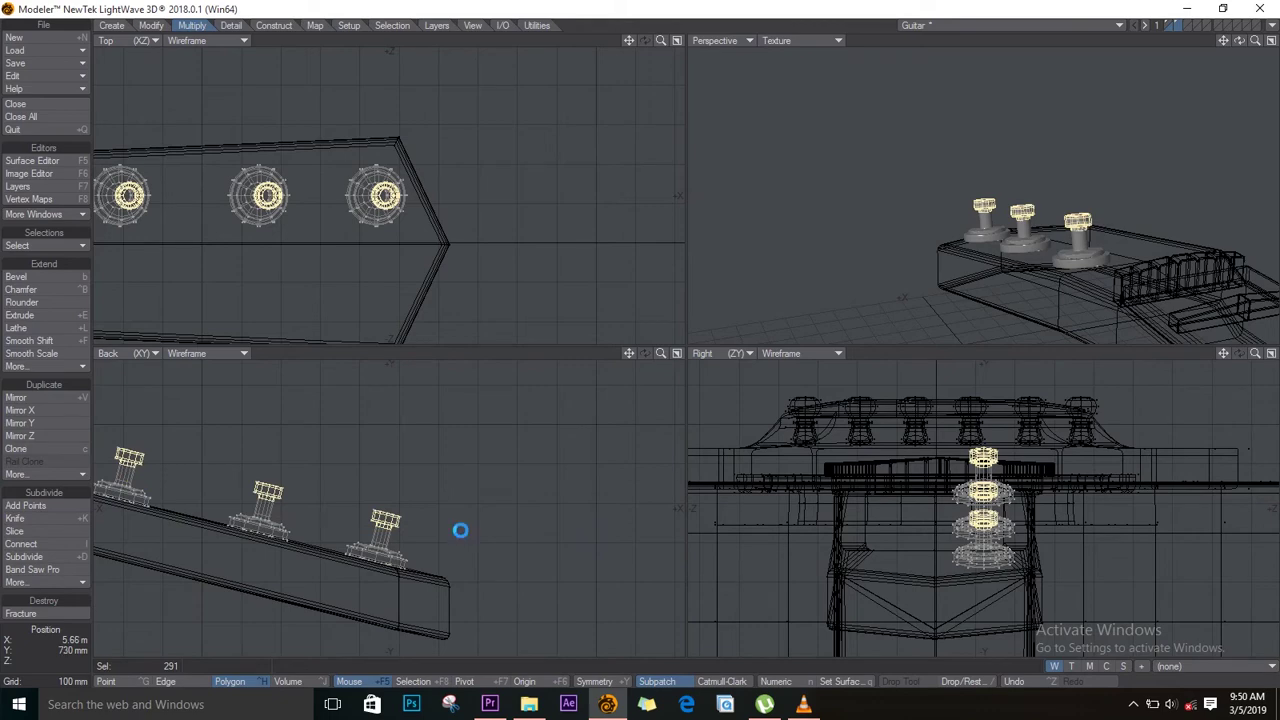
key("]")
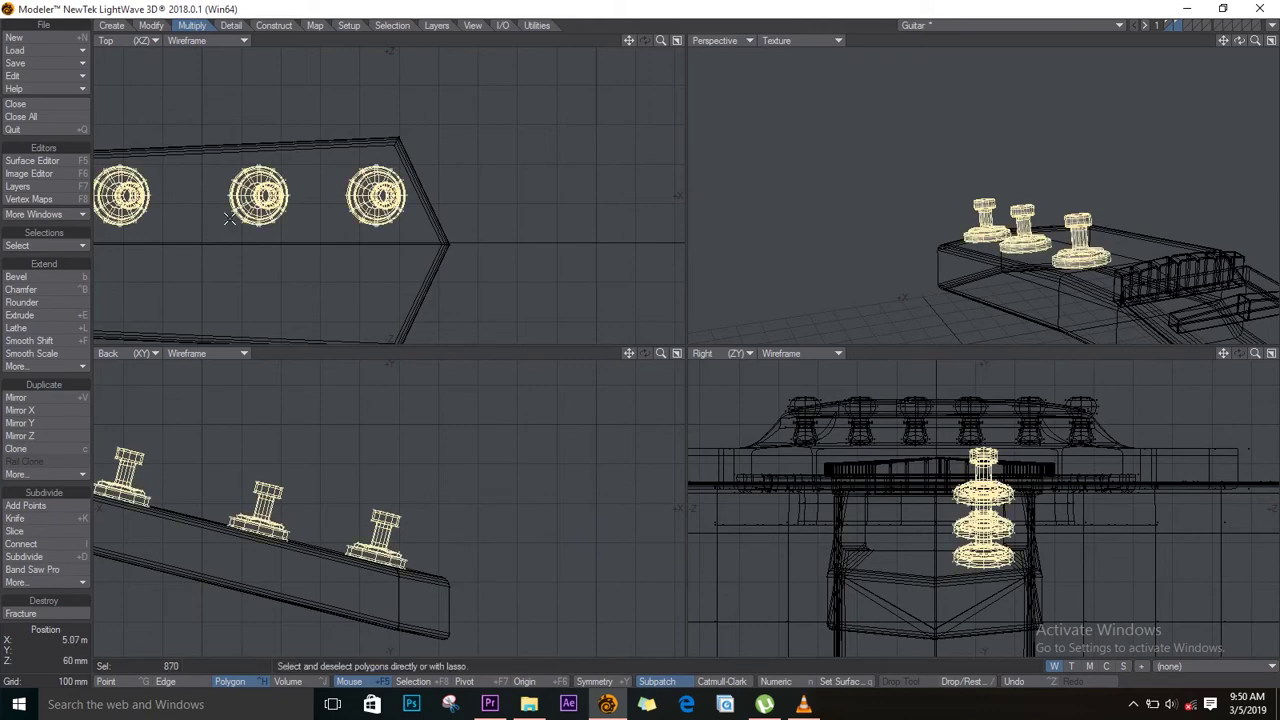
key("shift+a")
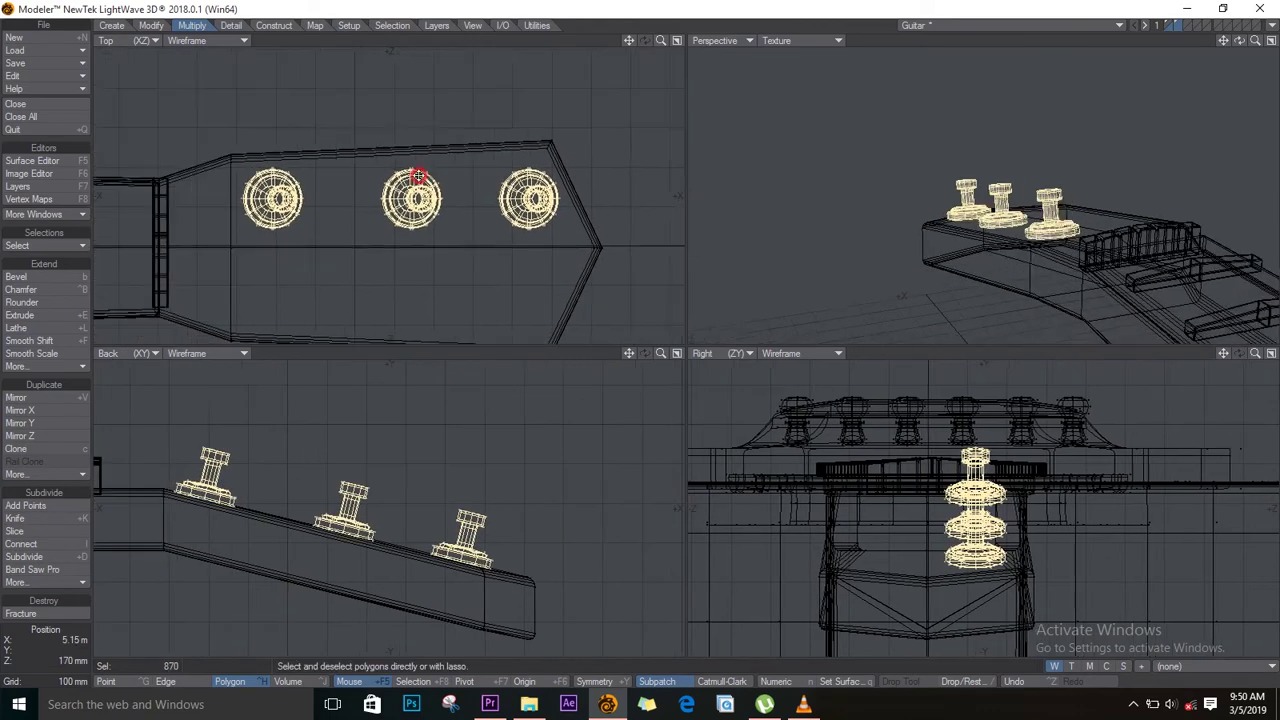
key("t")
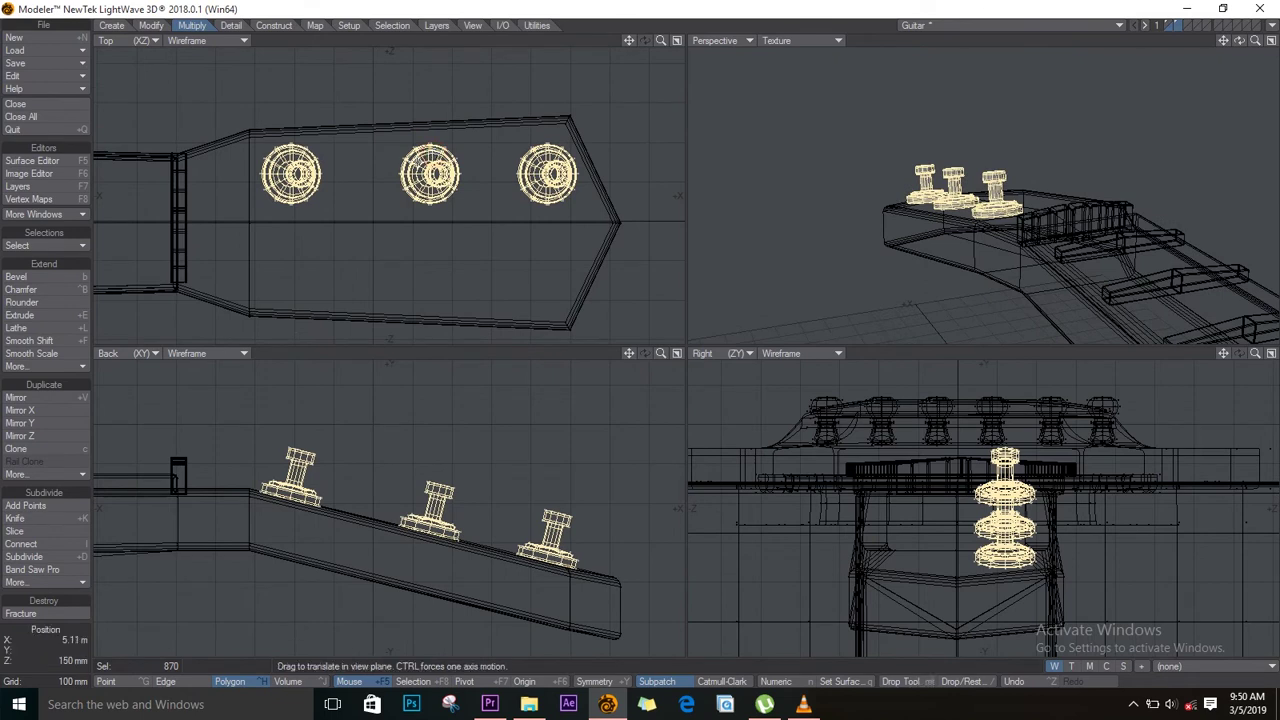
left_click_drag(418, 158, 413, 229)
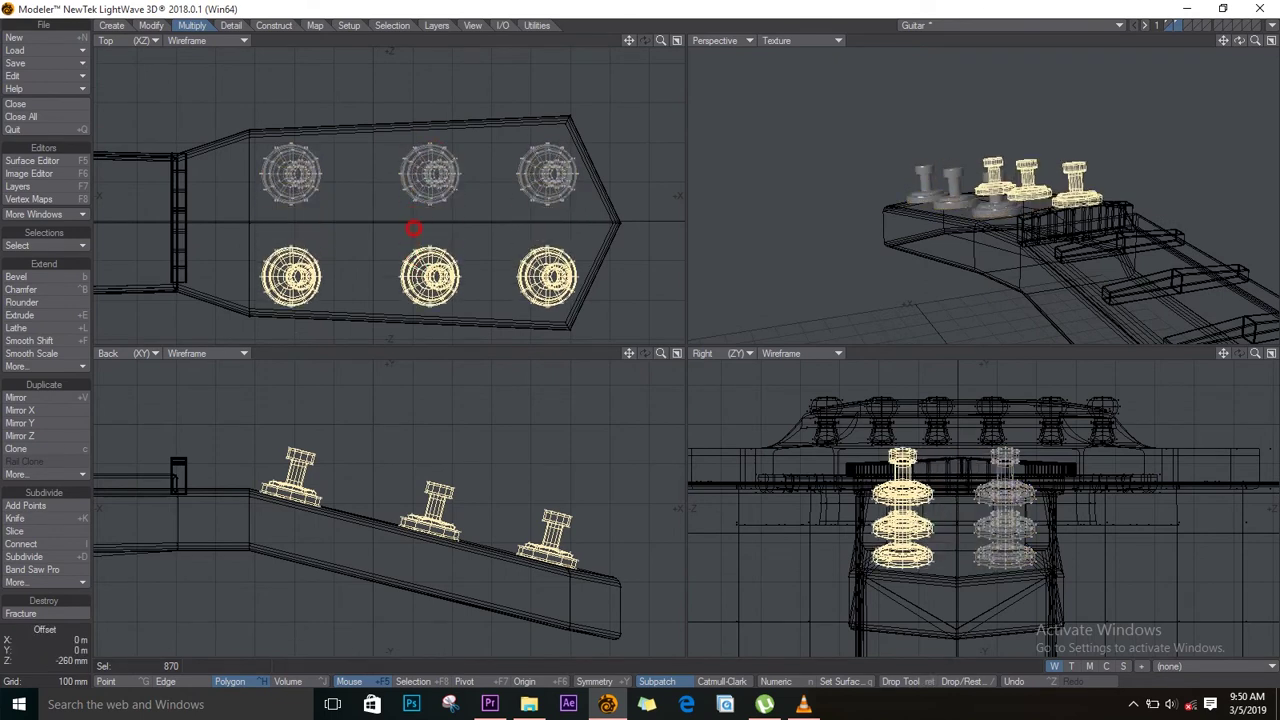
key("space")
key("slash")
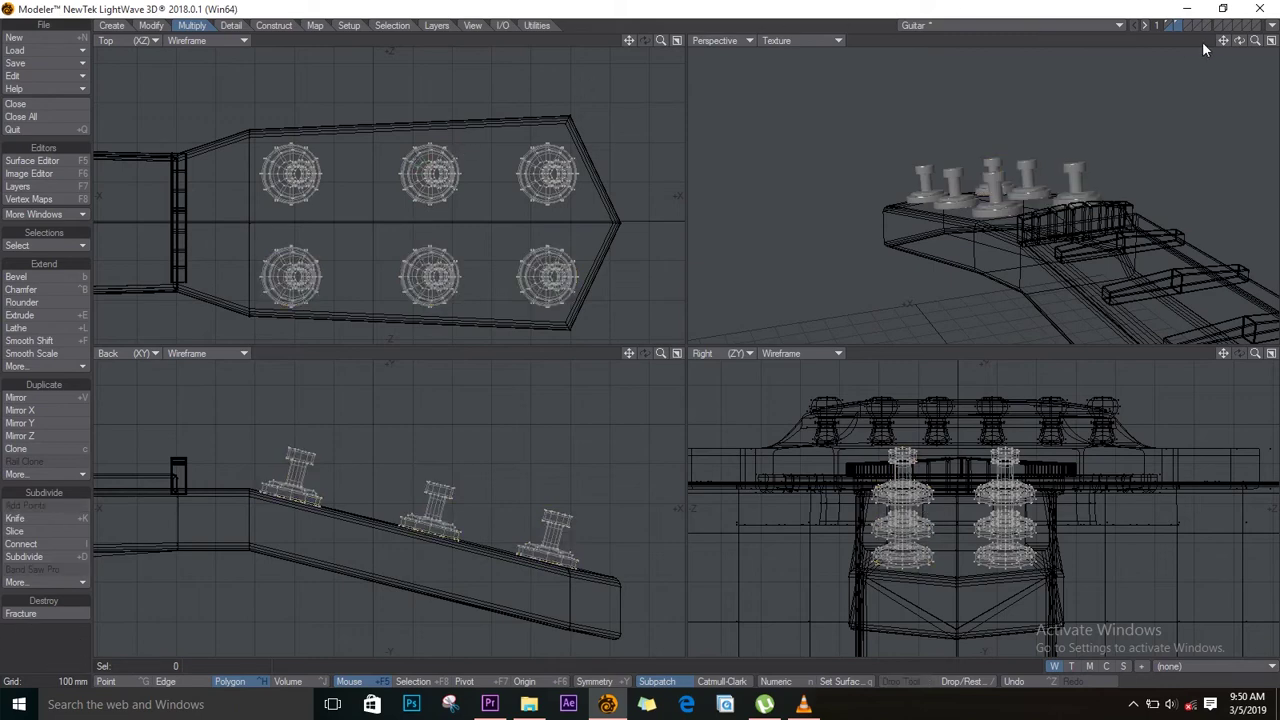
Show the guitar and peg layers together in the foreground and maximize the perspective viewport on the whole guitar.
left_click_drag(1239, 40, 1116, 68)
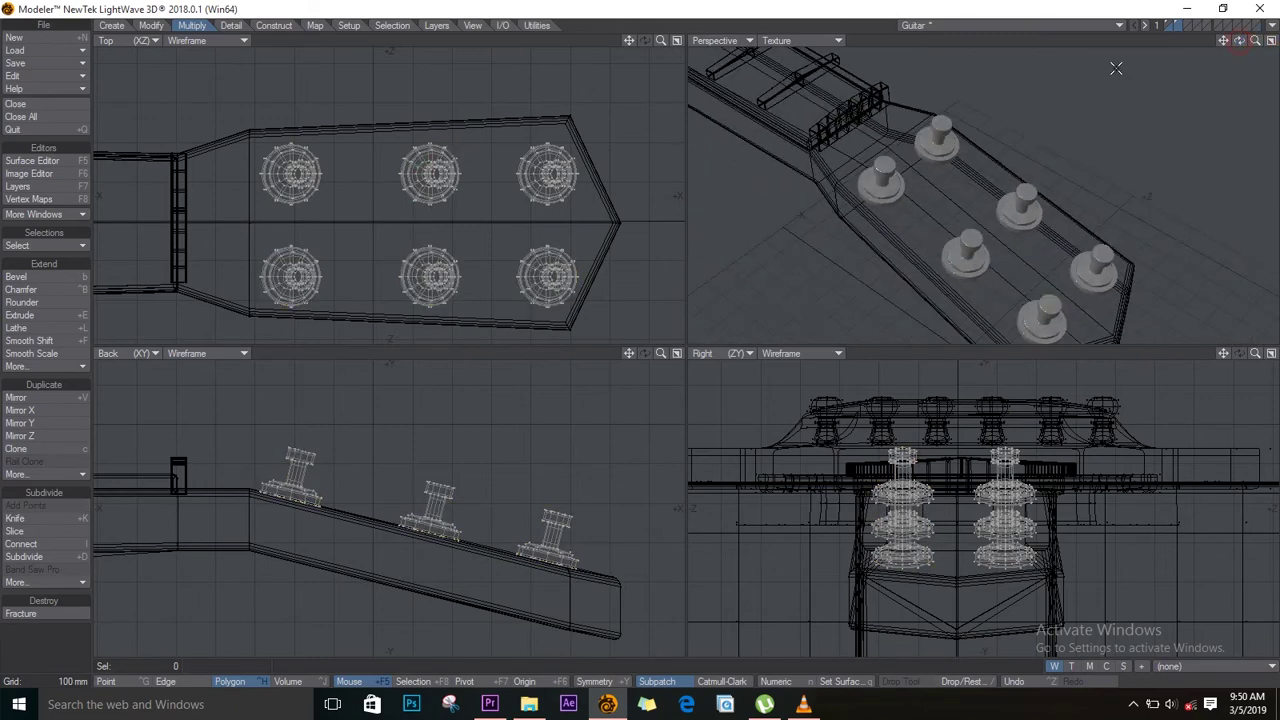
key("a")
left_click(1170, 25)
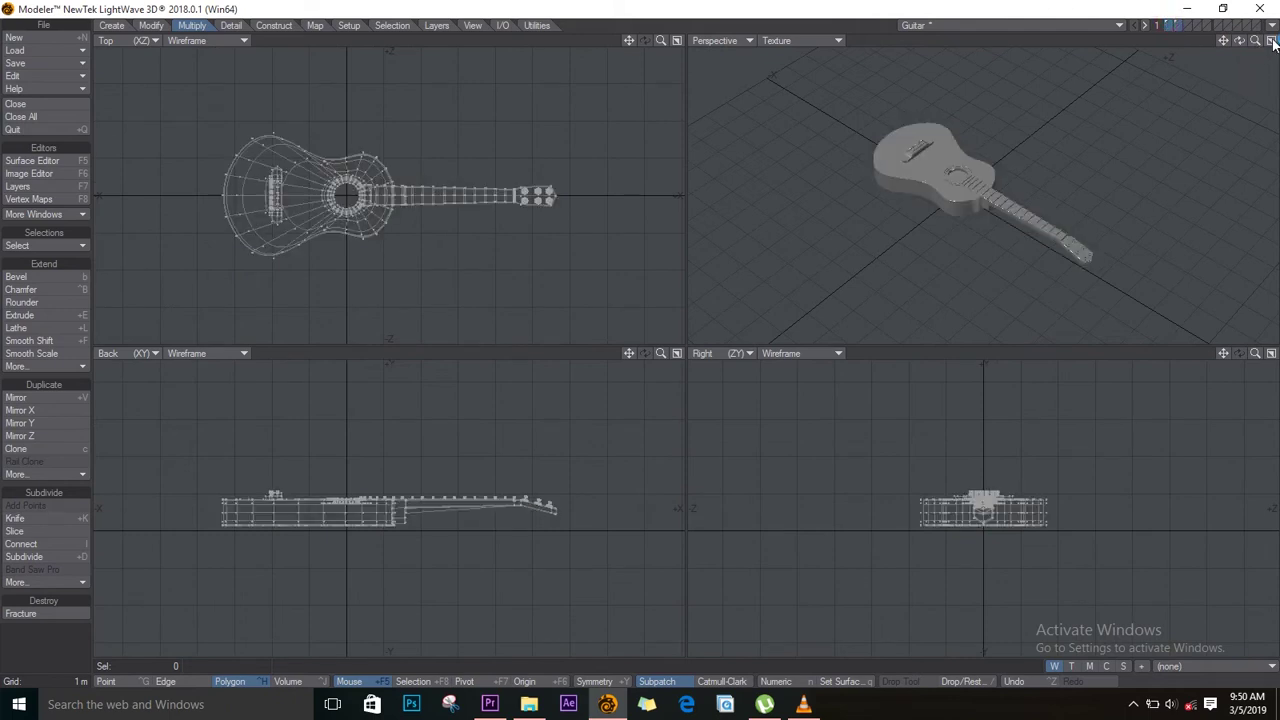
left_click(1271, 41)
left_click_drag(1255, 41, 1214, 60)
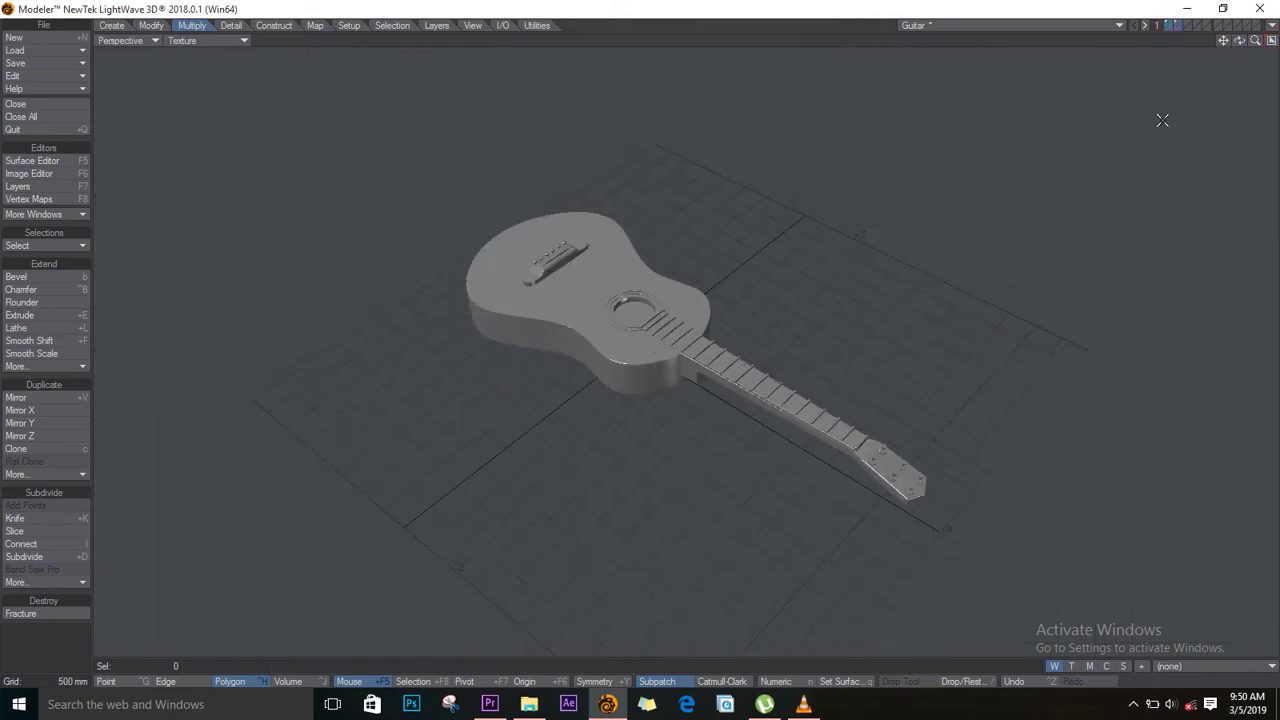
Select the guitar neck and its heel without the headstock, convert them to SubPatches, and clear the selection.
left_click_drag(1004, 298, 1097, 302)
left_click_drag(1223, 41, 979, 601)
mouse_move(1239, 41)
left_mouse_down()
mouse_move(1149, 180)
mouse_move(1051, 34)
mouse_move(1097, 3)
mouse_move(1269, 114)
mouse_move(1266, 143)
mouse_move(923, 41)
mouse_move(951, 151)
mouse_move(1123, 49)
mouse_move(1175, 45)
mouse_move(923, 77)
mouse_move(1237, 41)
left_mouse_up()
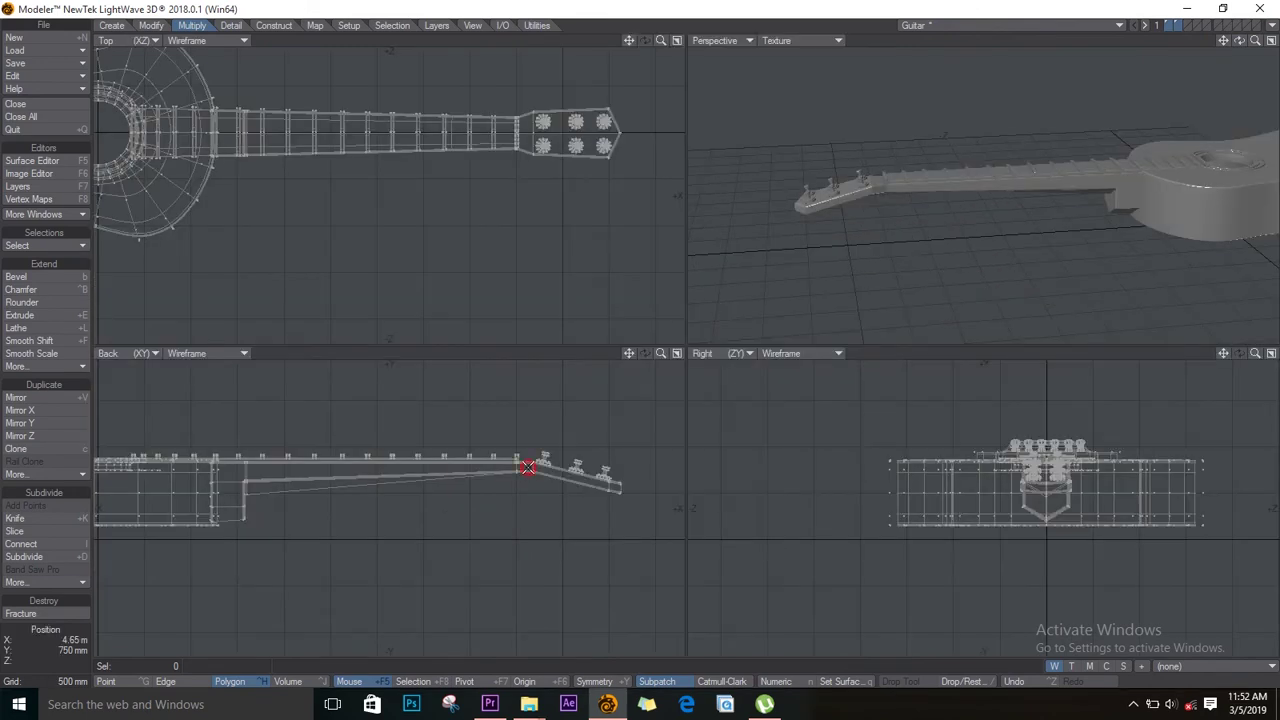
left_click_drag(528, 467, 521, 468)
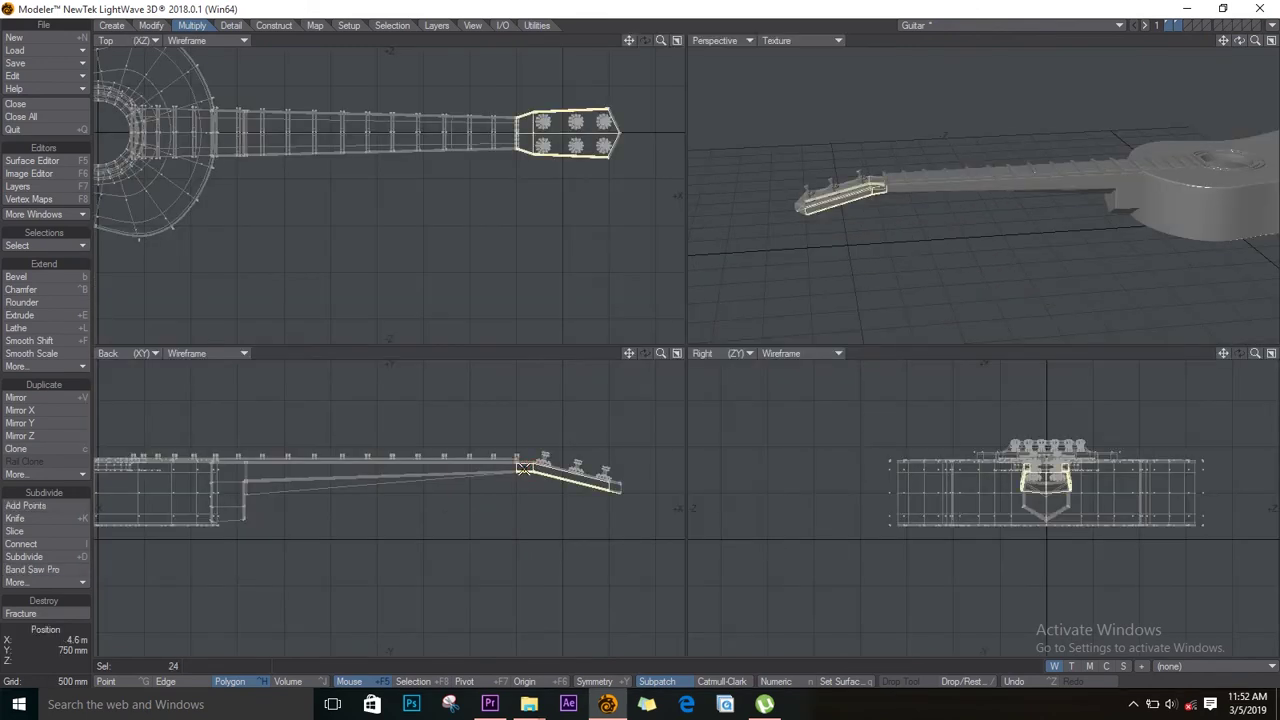
key("bracketright")
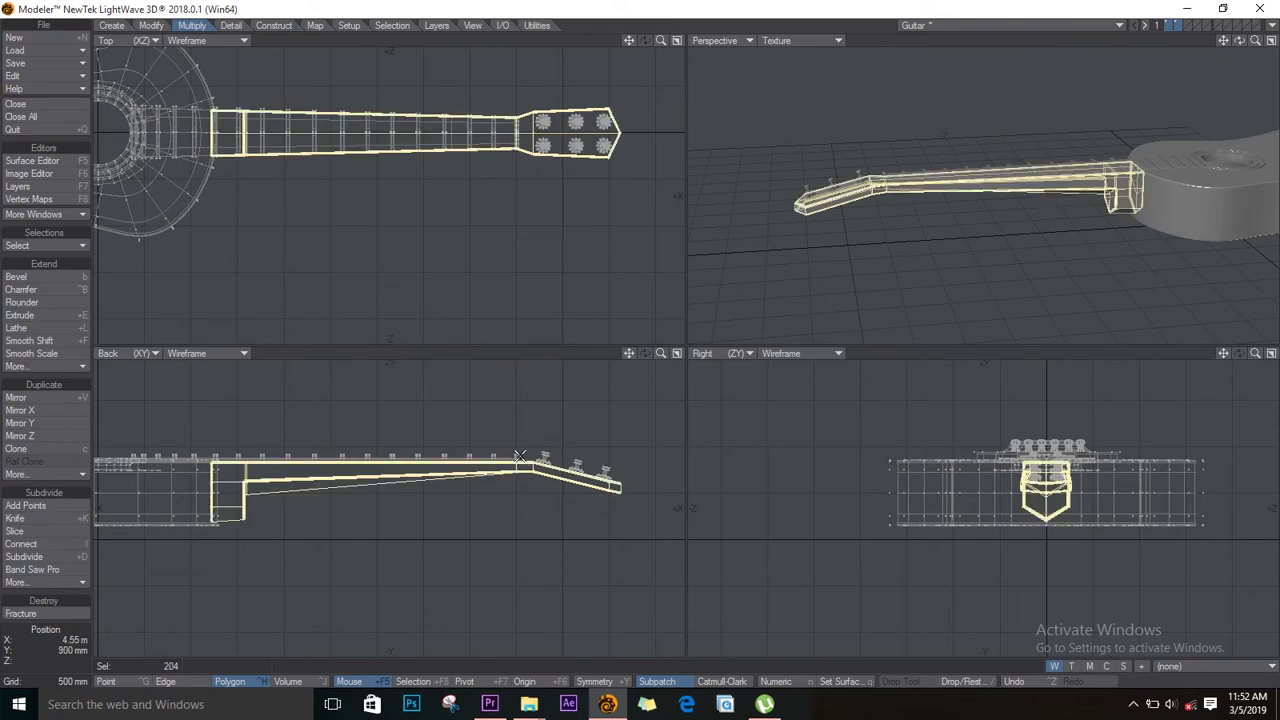
mouse_move(523, 417)
right_mouse_down()
mouse_move(505, 497)
mouse_move(643, 511)
mouse_move(577, 408)
right_mouse_up()
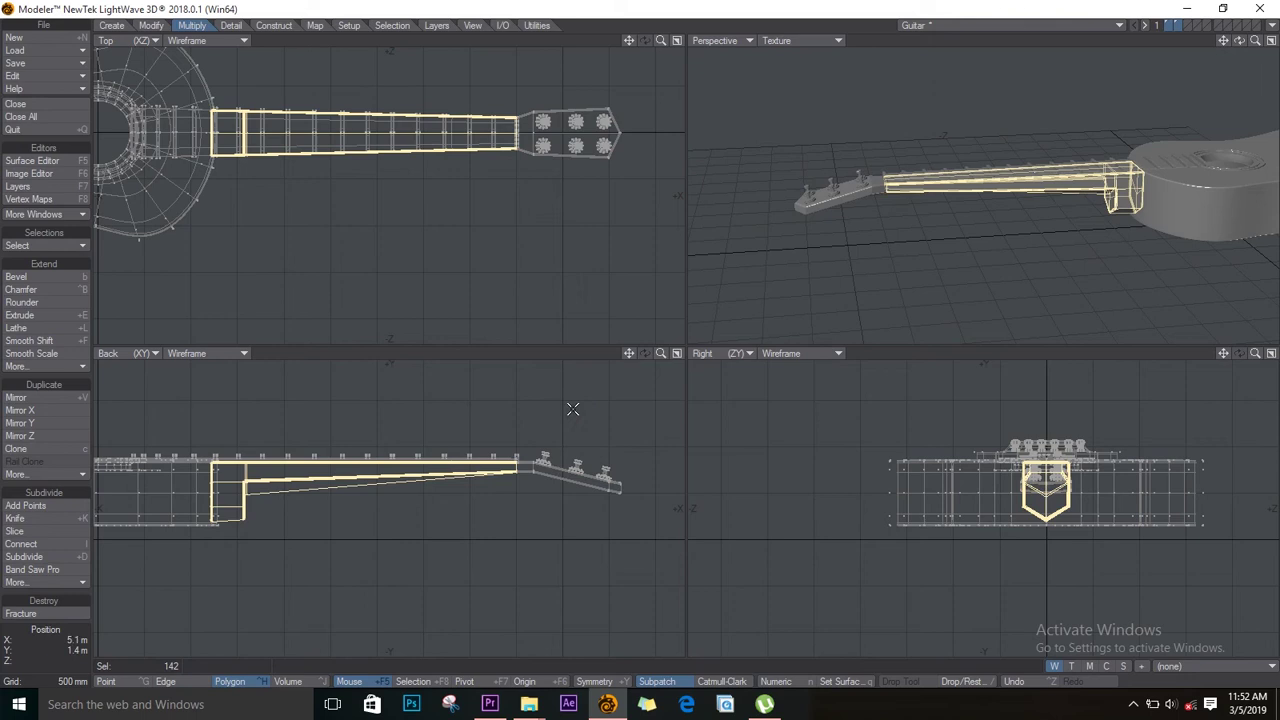
key("Tab")
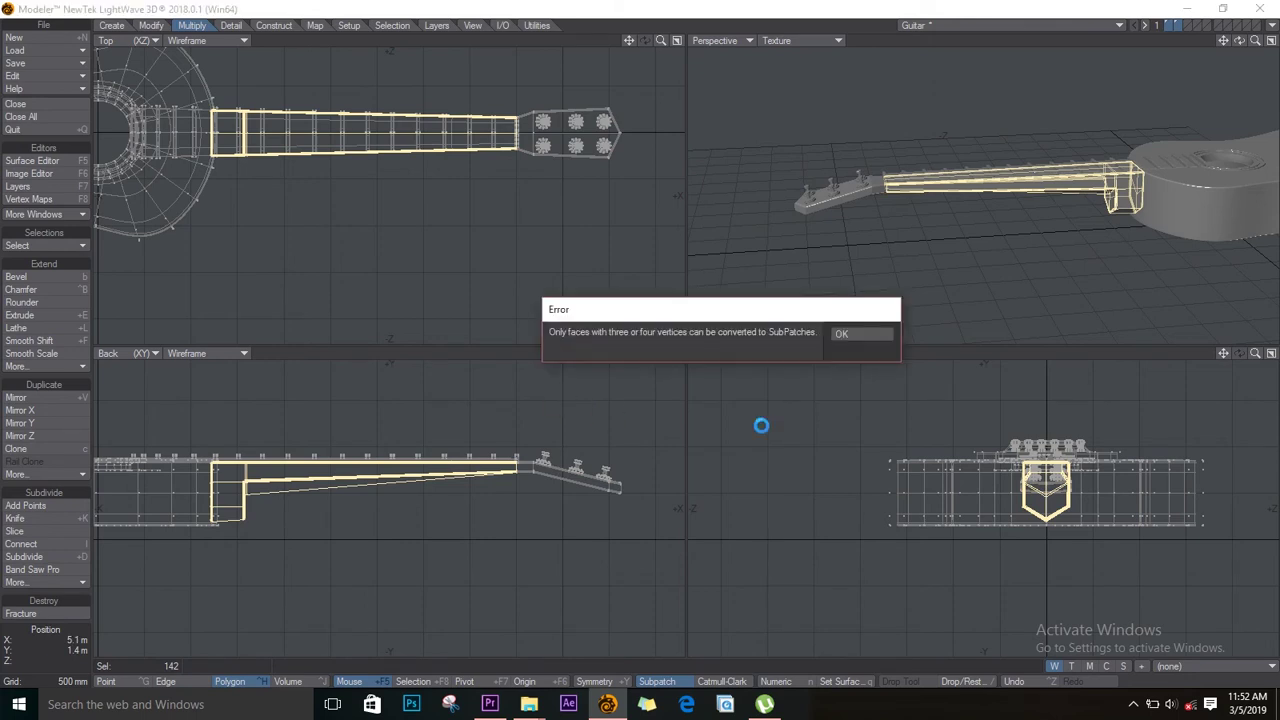
left_click(843, 335)
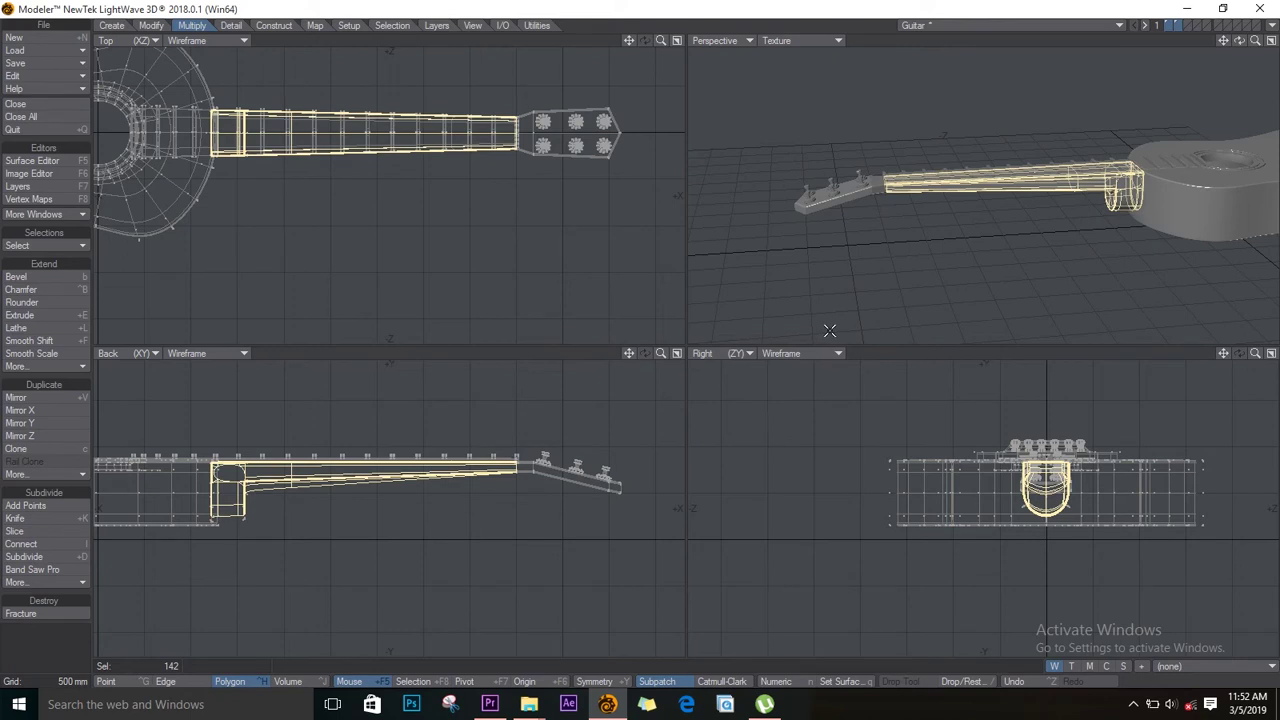
key("ctrl+g")
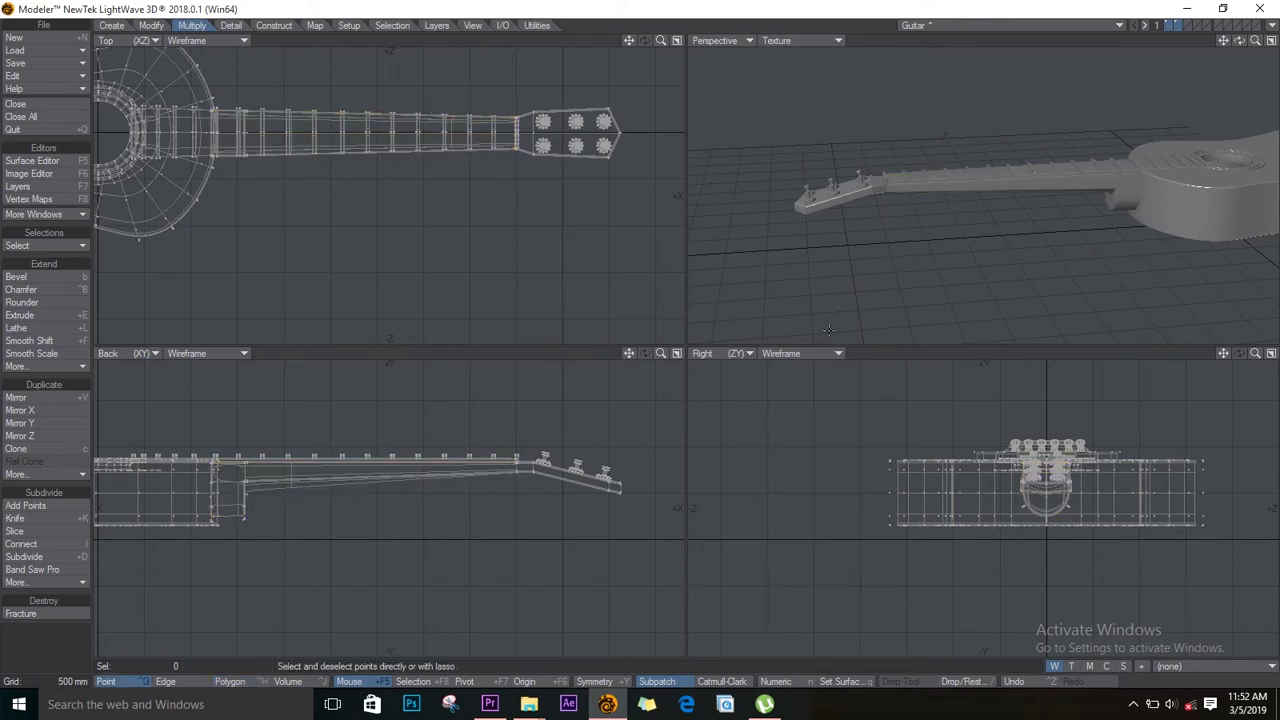
Check the rounded neck from several angles, switch to the empty third layer, and reset the views.
left_click_drag(1239, 40, 1160, 112)
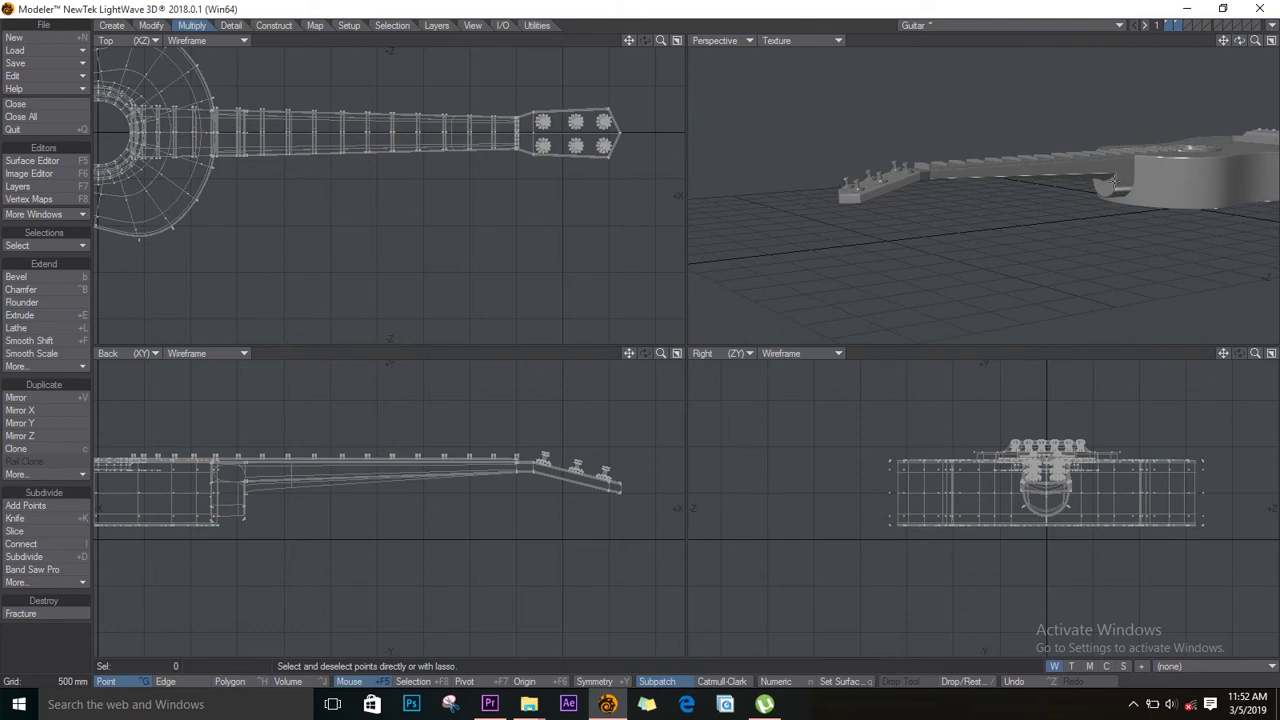
left_click_drag(1239, 40, 1275, 14)
left_click_drag(1276, 118, 1197, 32)
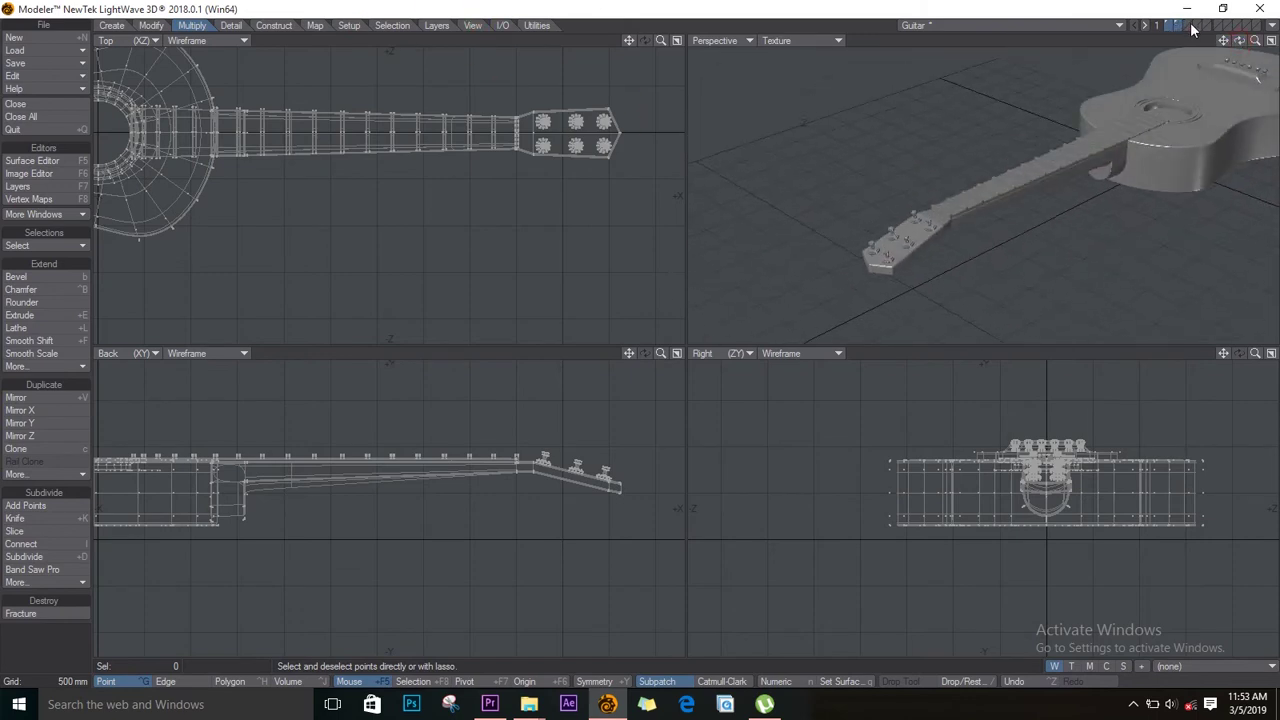
left_click(1187, 25)
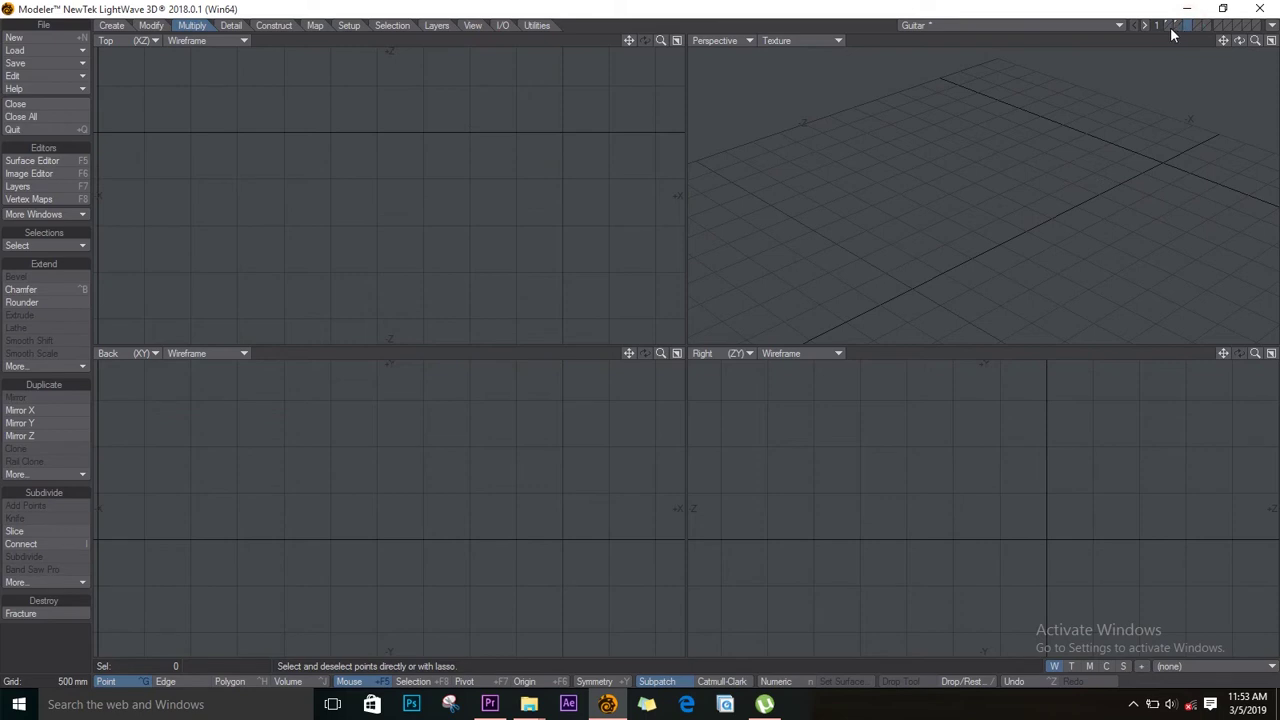
key("a")
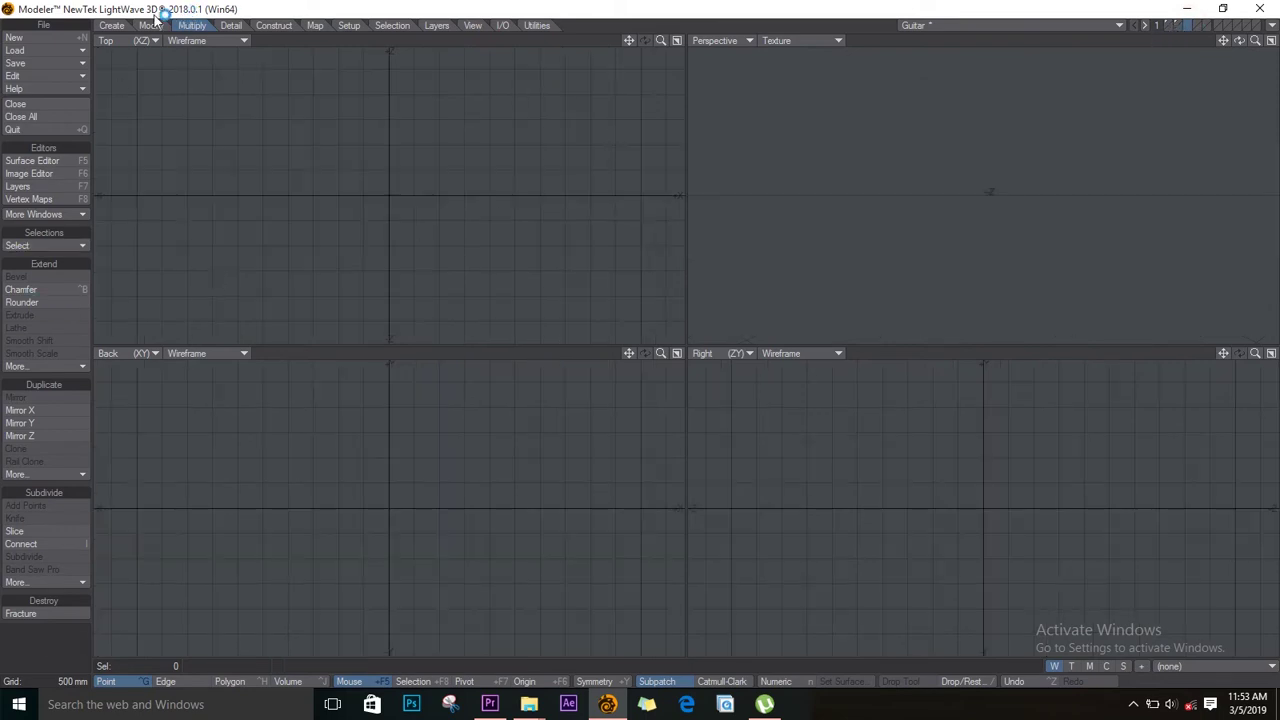
Create a flat Y-axis disc near the origin with a 480 mm radius, 24 sides and 3 segments.
left_click(111, 25)
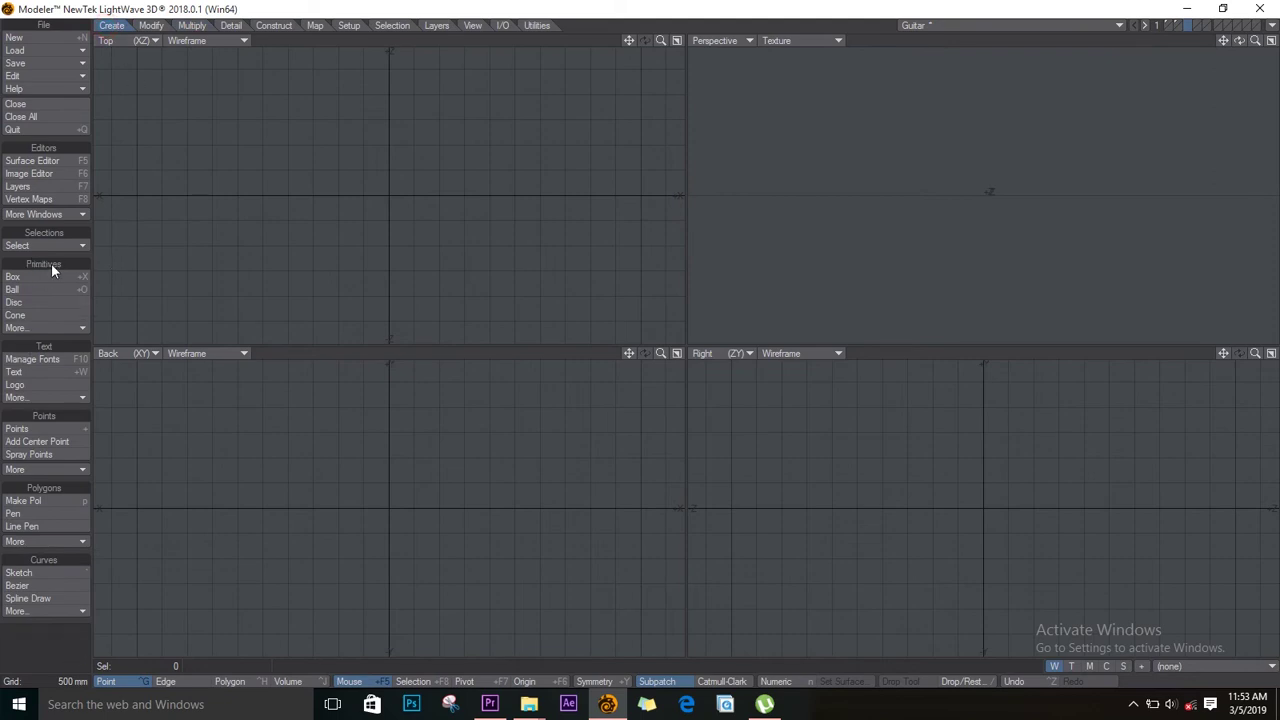
left_click(25, 302)
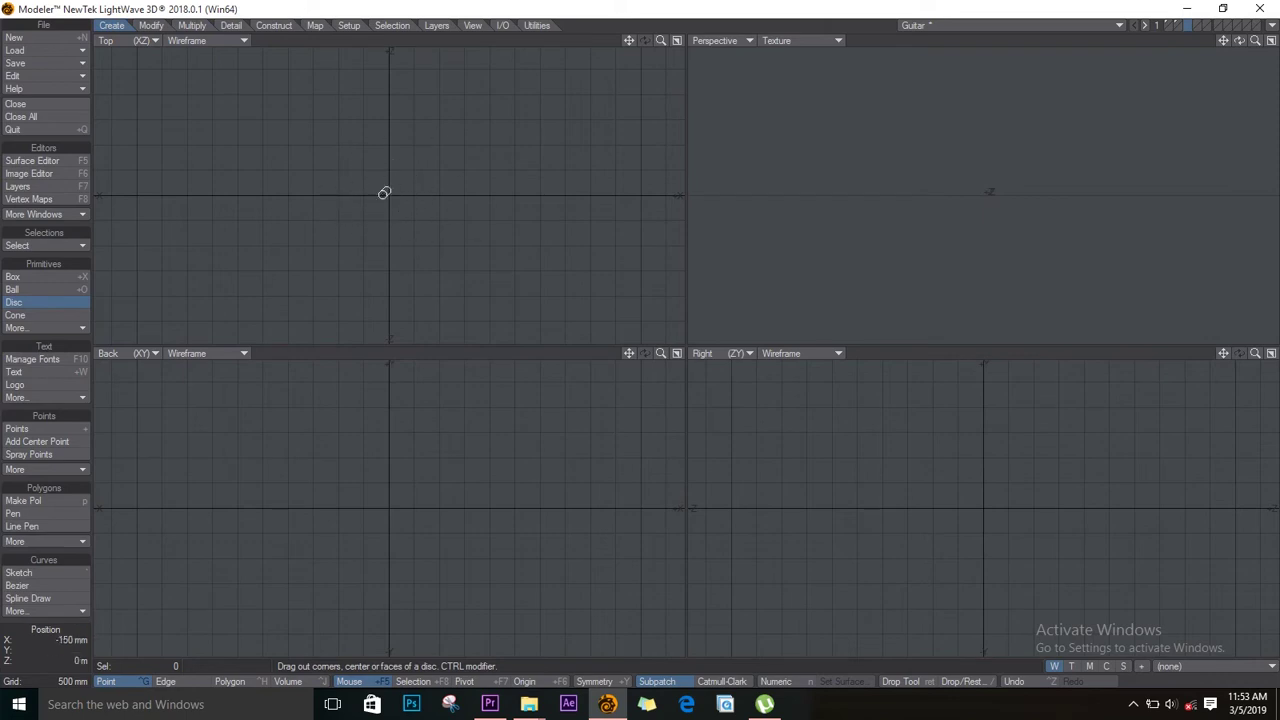
key("n")
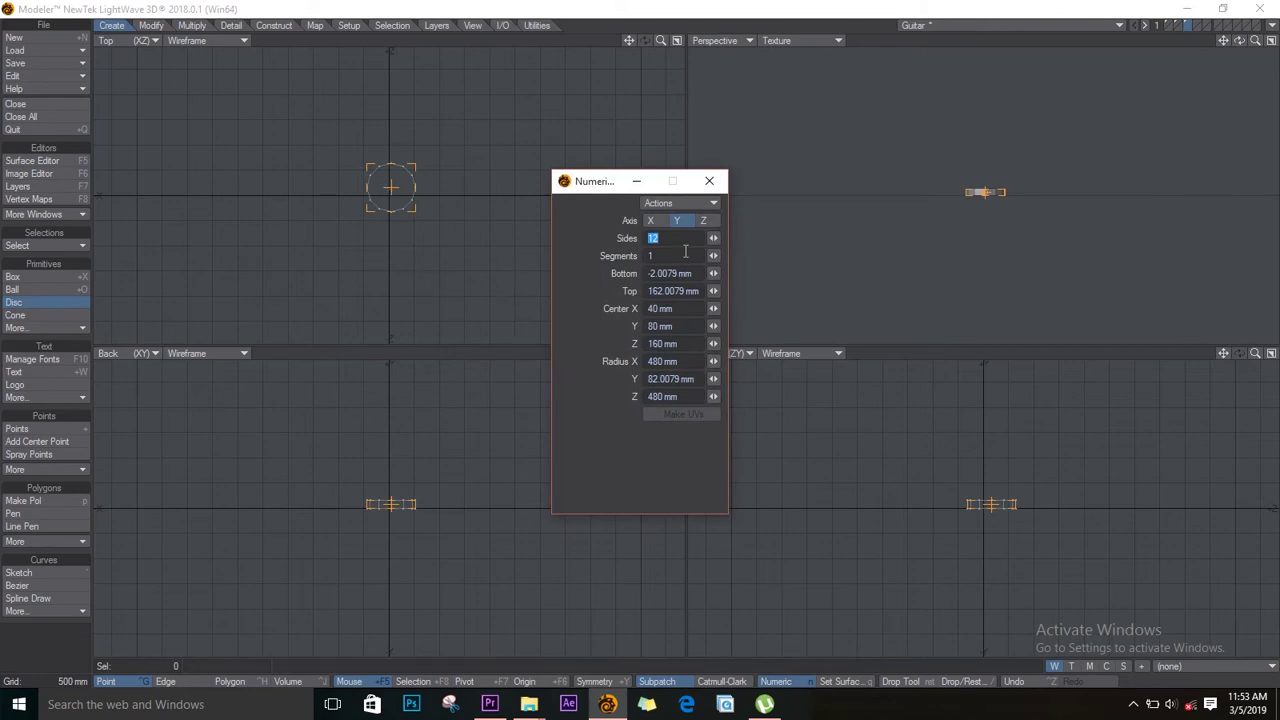
type("2")
left_click(627, 468)
key("Up")
key("Up")
key("Down")
key("Down")
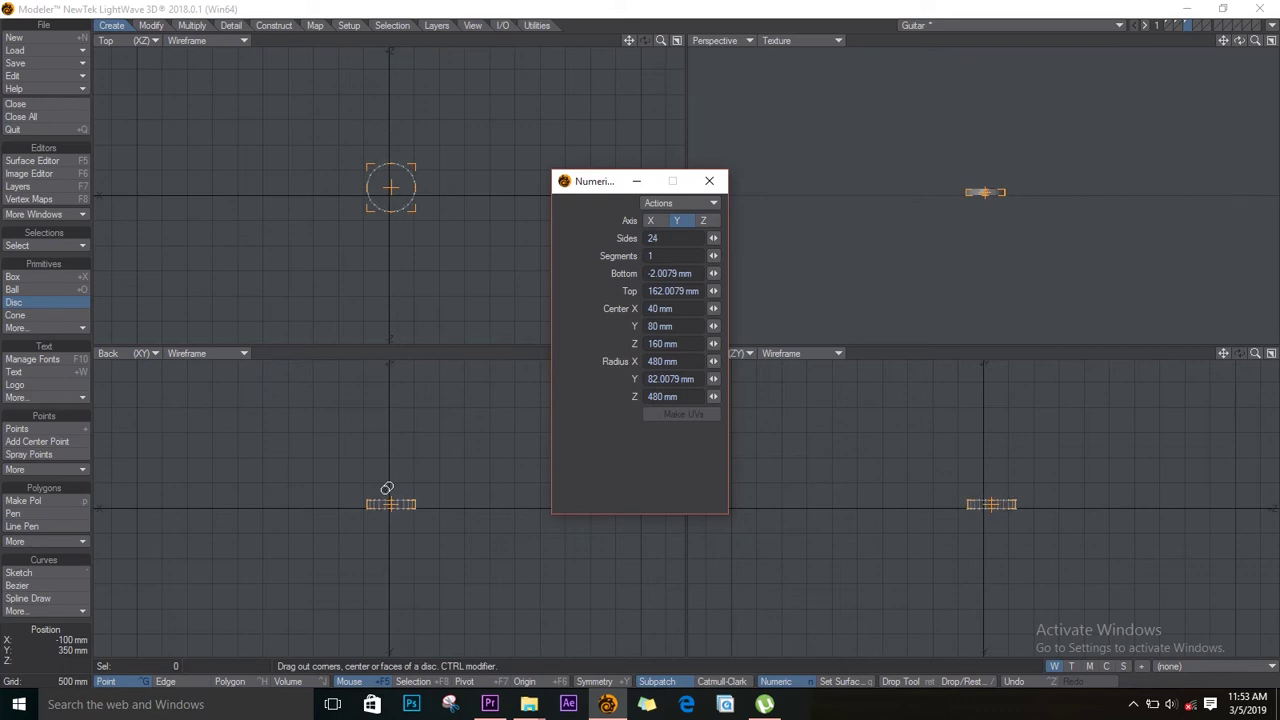
key("Right")
key("Return")
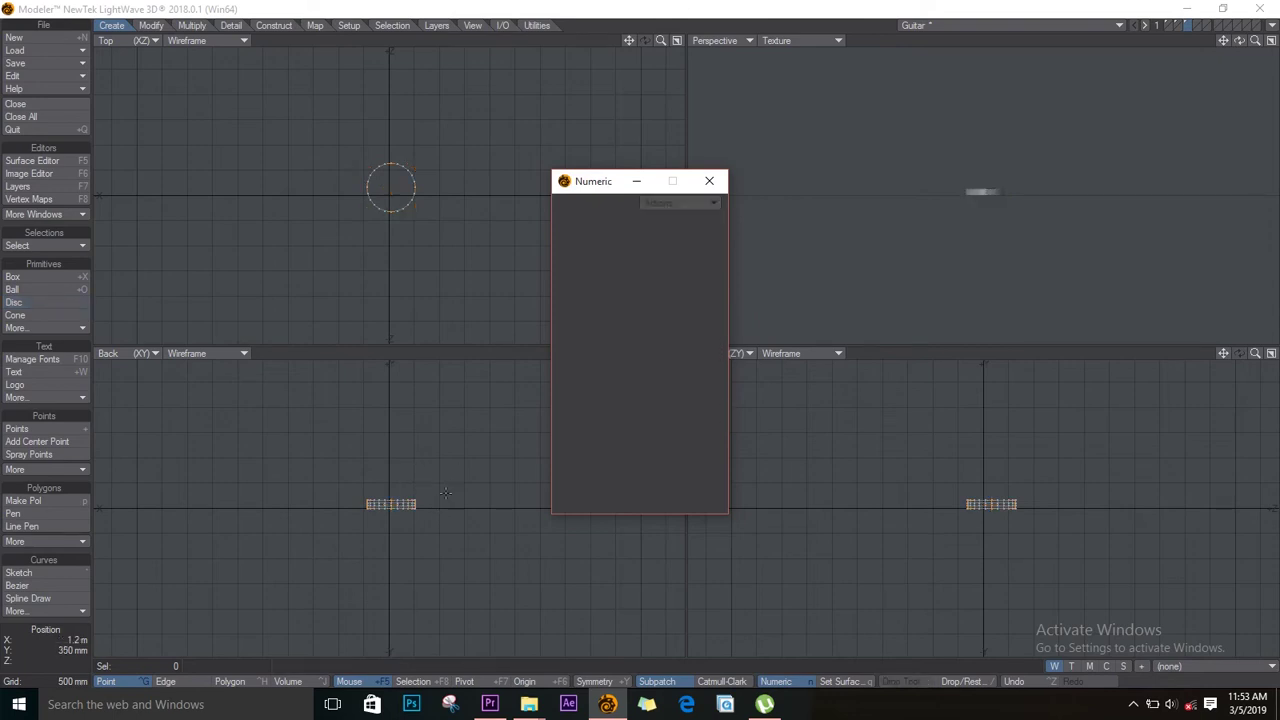
left_click(710, 181)
Raise the disc's upper two rows of points to stretch its middle segment into a taller cylinder, and clear the selection.
scroll(414, 523, "up", 5)
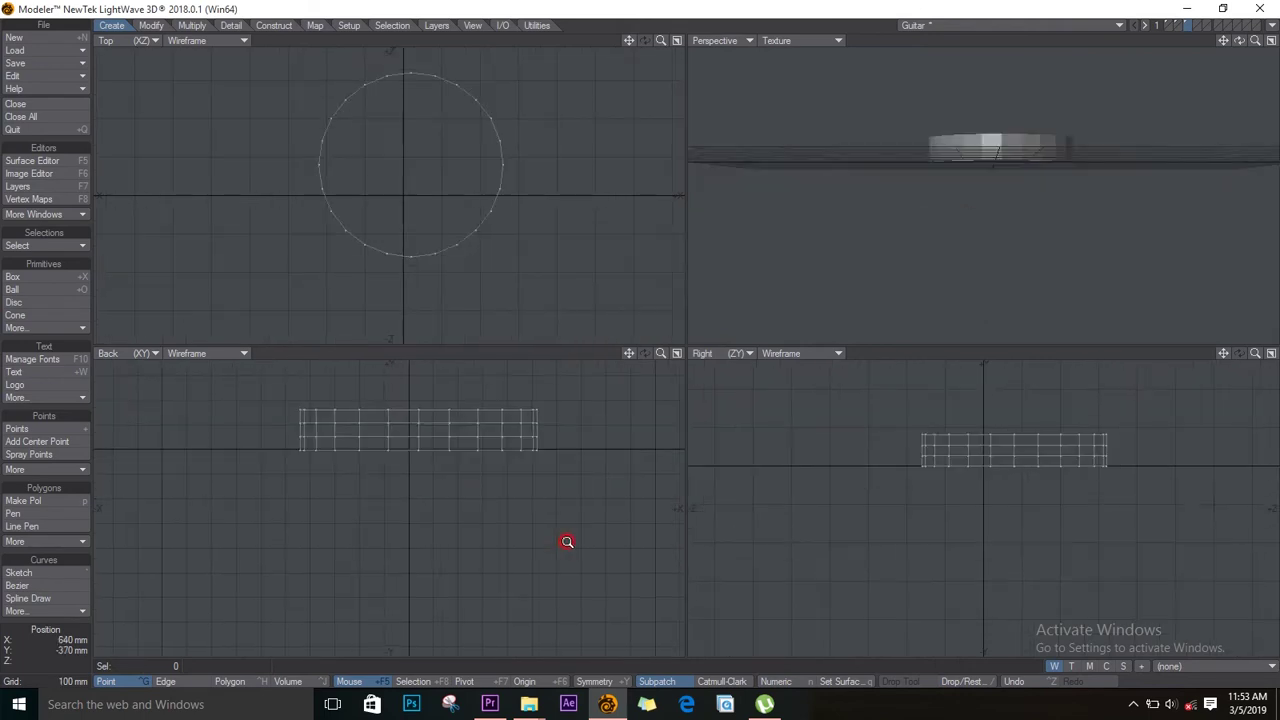
left_click_drag(547, 508, 506, 614, "alt+shift")
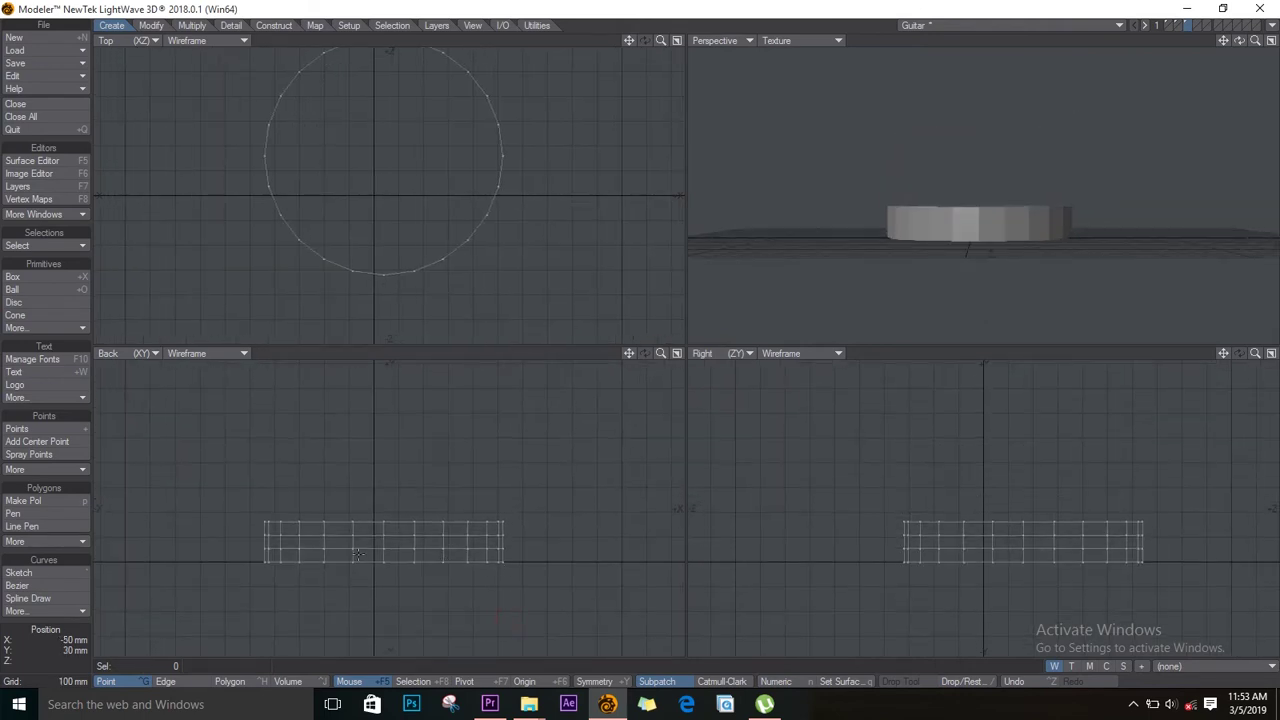
left_click_drag(263, 541, 484, 541)
mouse_move(484, 541)
right_mouse_down()
mouse_move(514, 540)
mouse_move(366, 454)
mouse_move(254, 503)
mouse_move(241, 538)
right_mouse_up()
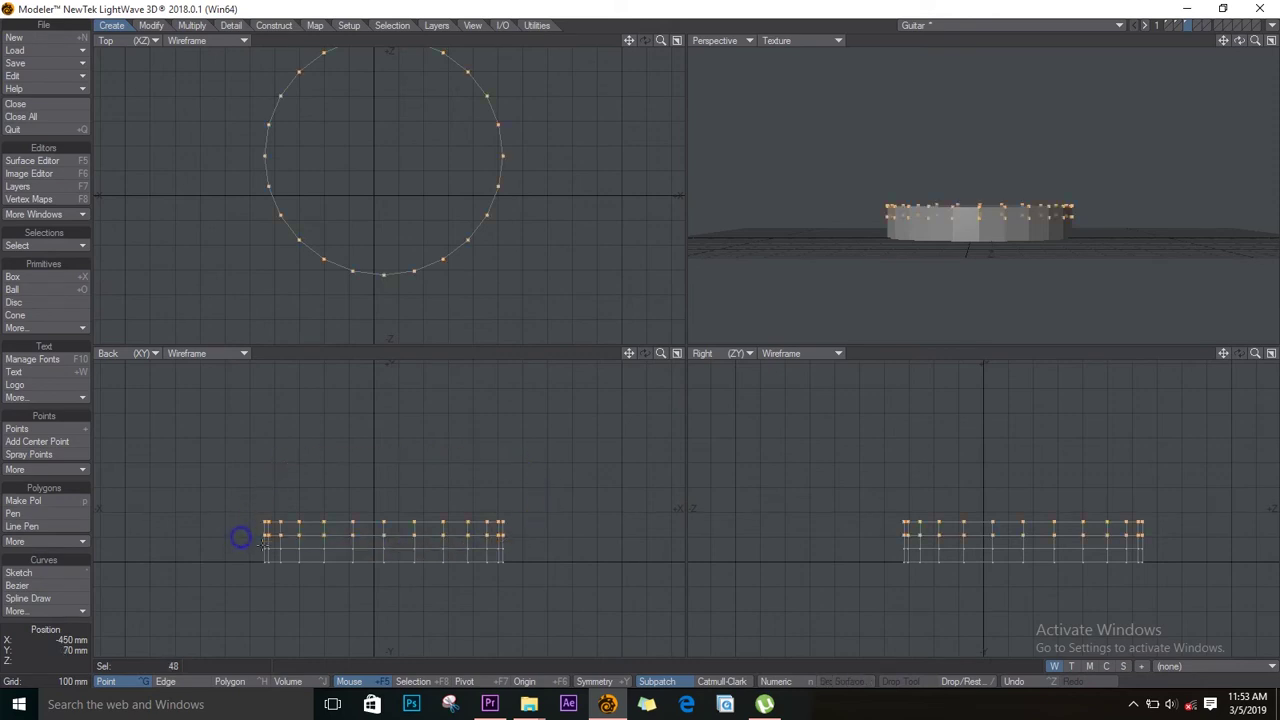
key("t")
left_click_drag(366, 530, 363, 490)
key("space")
key("slash")
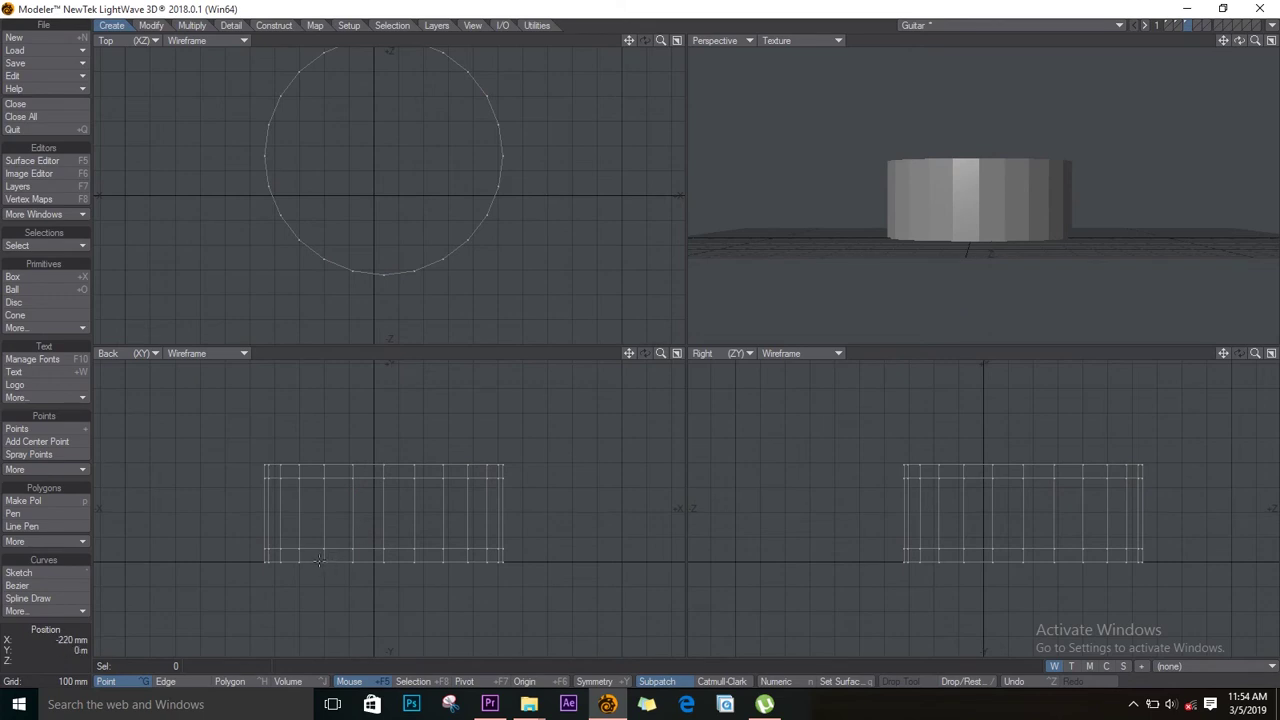
Select the lowest band's side polygons on the cylinder's -X side and move them outward to form a thin flange.
left_click_drag(318, 556, 262, 561)
left_click(230, 681)
left_click_drag(309, 561, 255, 554)
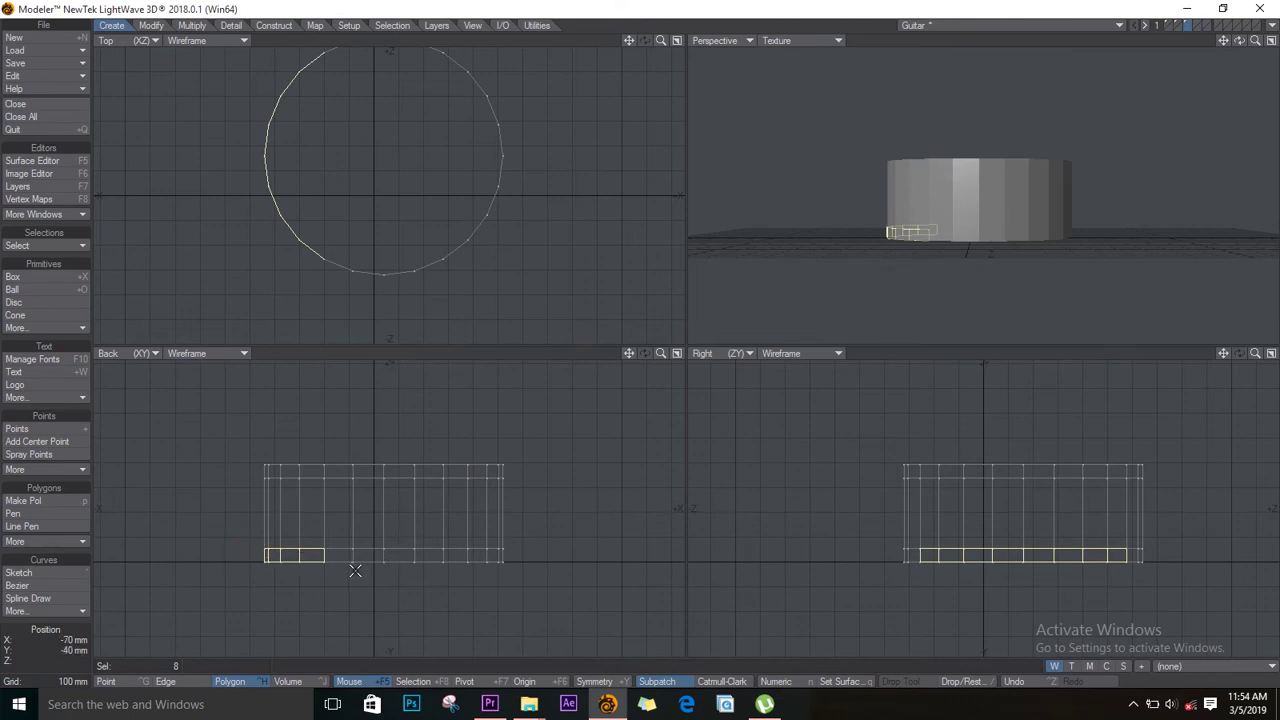
key("t")
left_click_drag(300, 551, 201, 552)
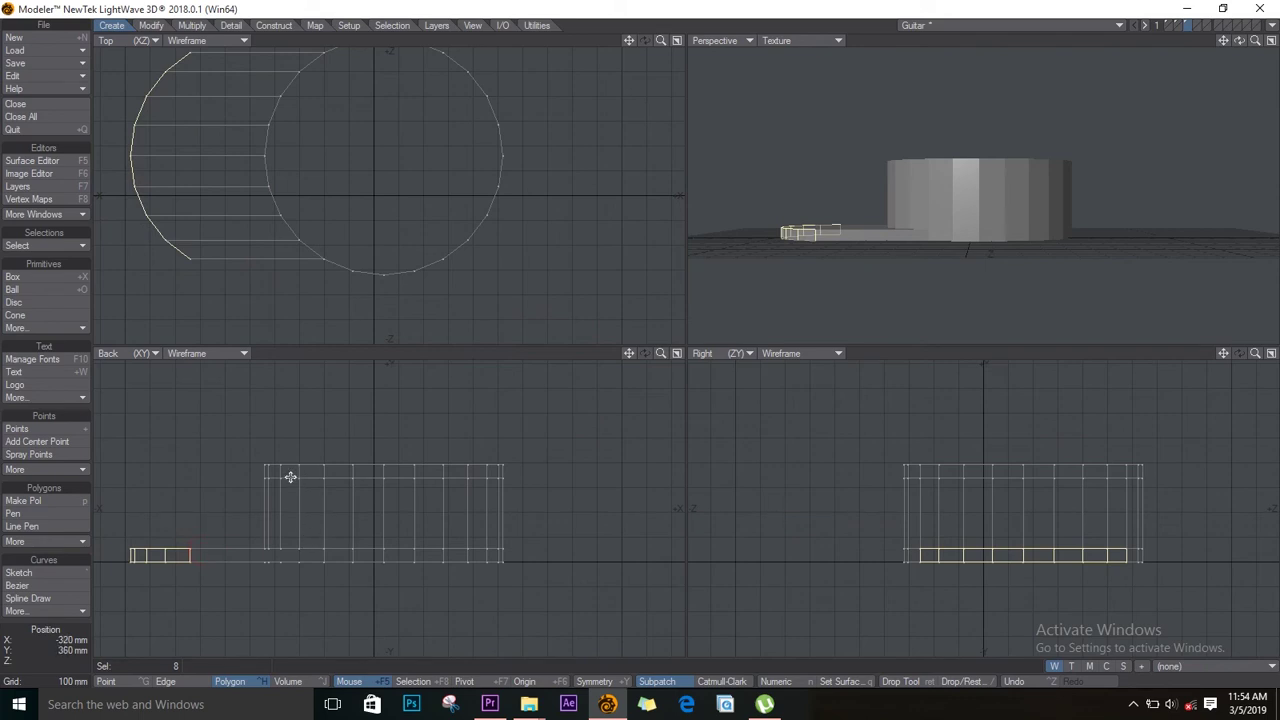
Stretch the flange's curved end along X into a longer rounded tip, adjust its position, and clear the selection.
key("h")
left_click_drag(214, 556, 262, 566)
key("t")
mouse_move(185, 558)
left_mouse_down()
mouse_move(223, 557)
mouse_move(185, 555)
left_mouse_up()
key("space")
key("slash")
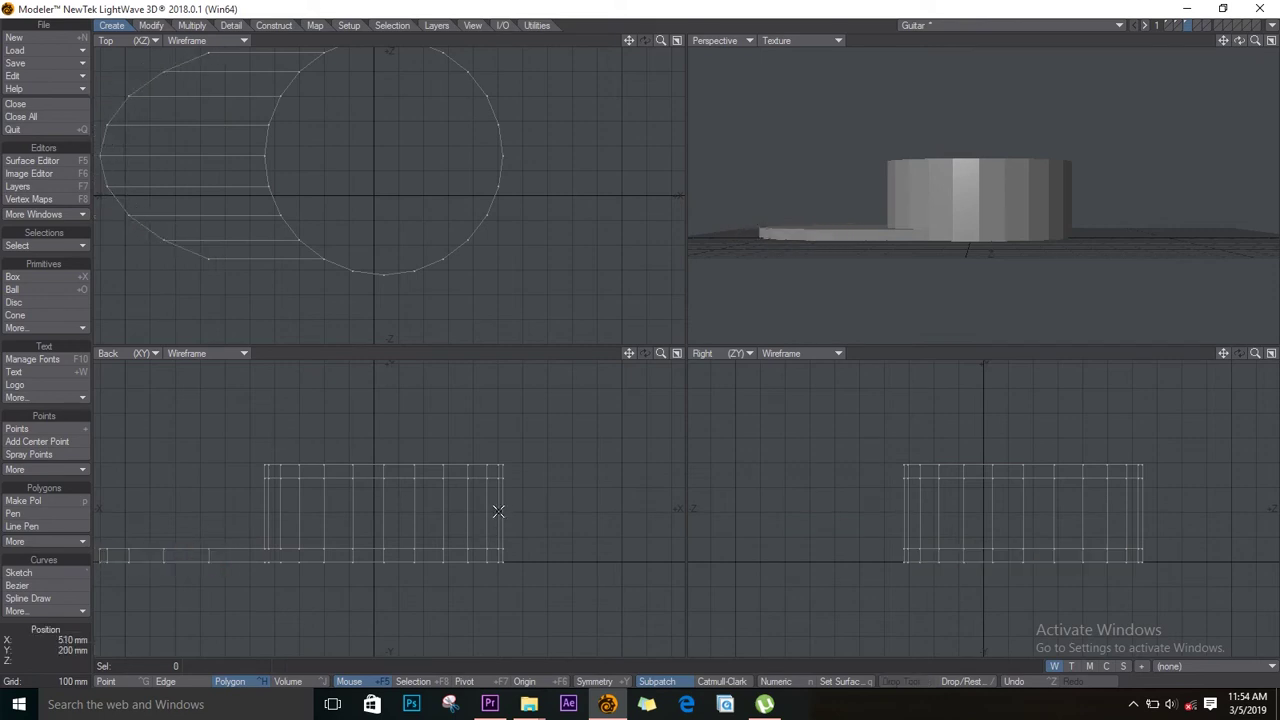
Pull the tall middle band's polygons on the +X side outward into a block and flatten its curved end along X.
left_click_drag(463, 510, 521, 513)
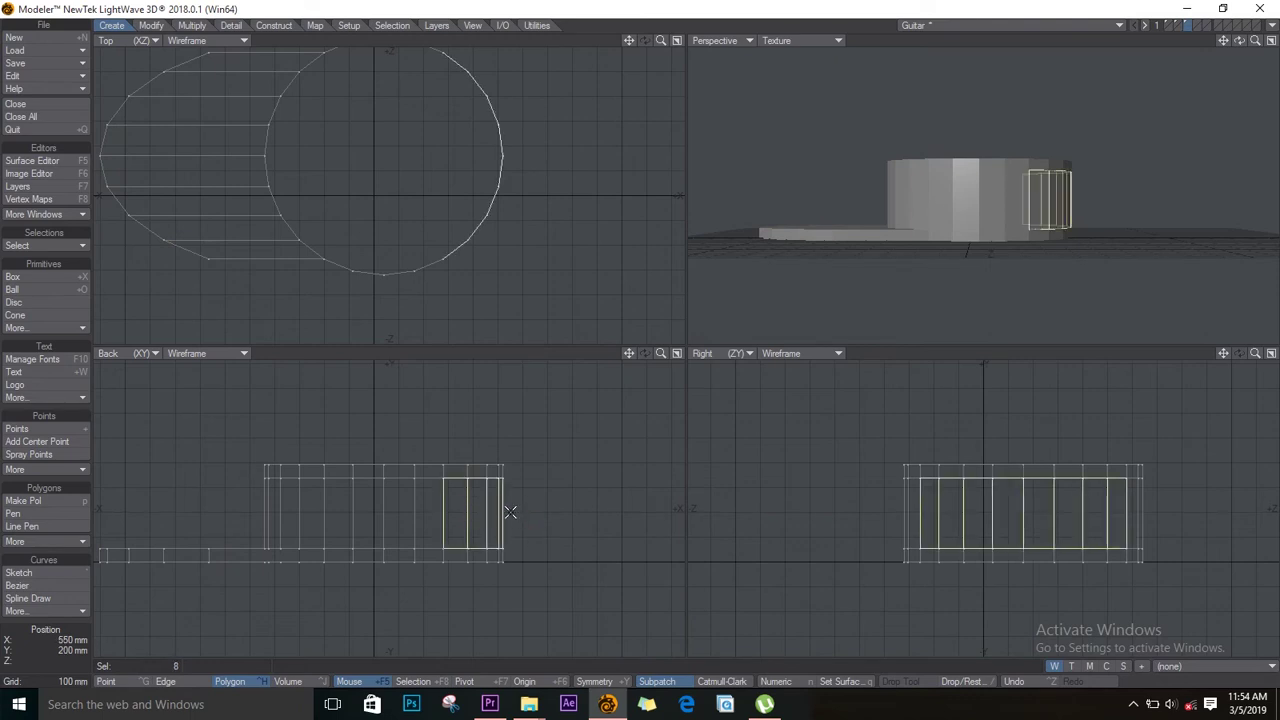
key("t")
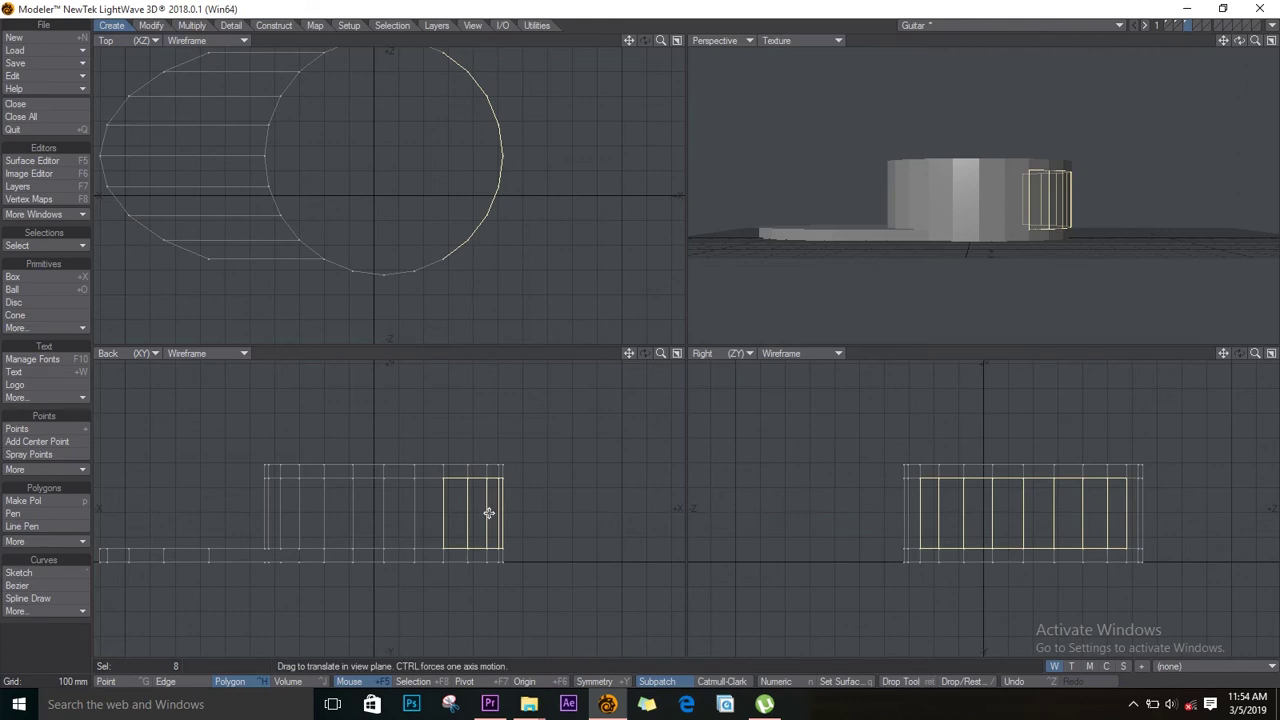
mouse_move(485, 514)
left_mouse_down()
mouse_move(628, 517)
mouse_move(479, 512)
left_mouse_up()
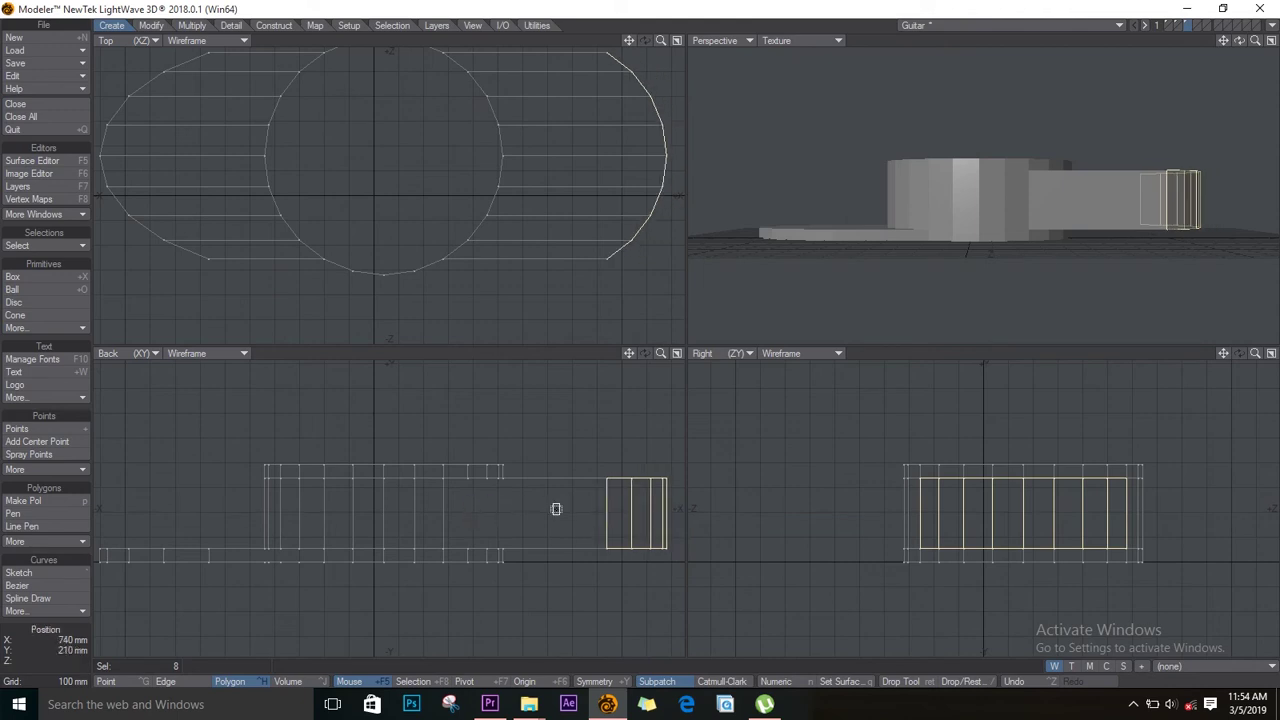
key("h")
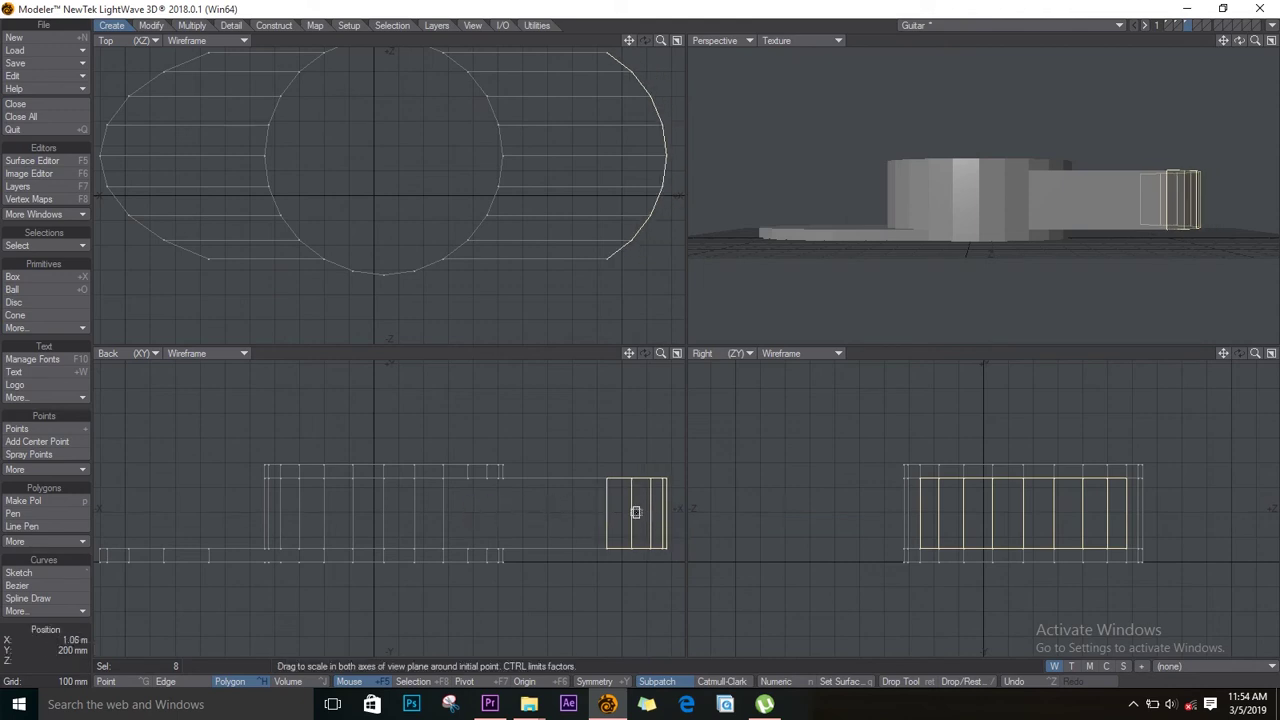
left_click_drag(651, 514, 185, 500)
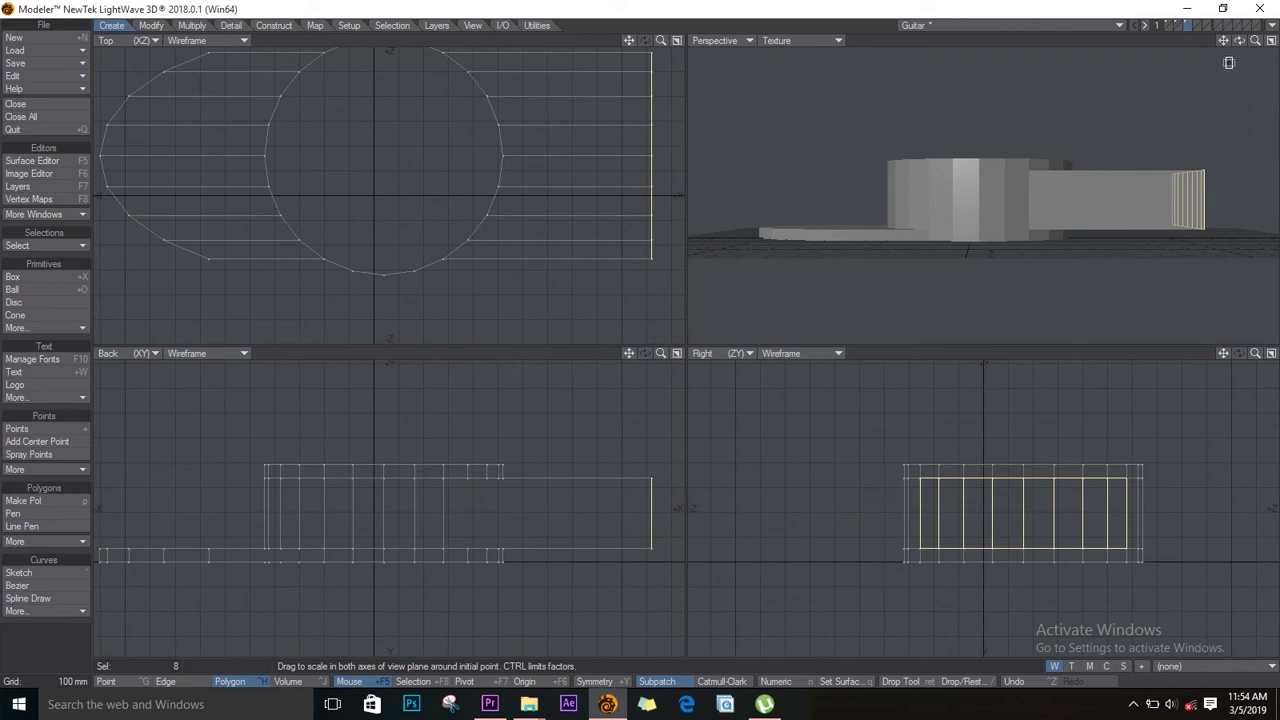
left_click_drag(1240, 40, 1108, 142)
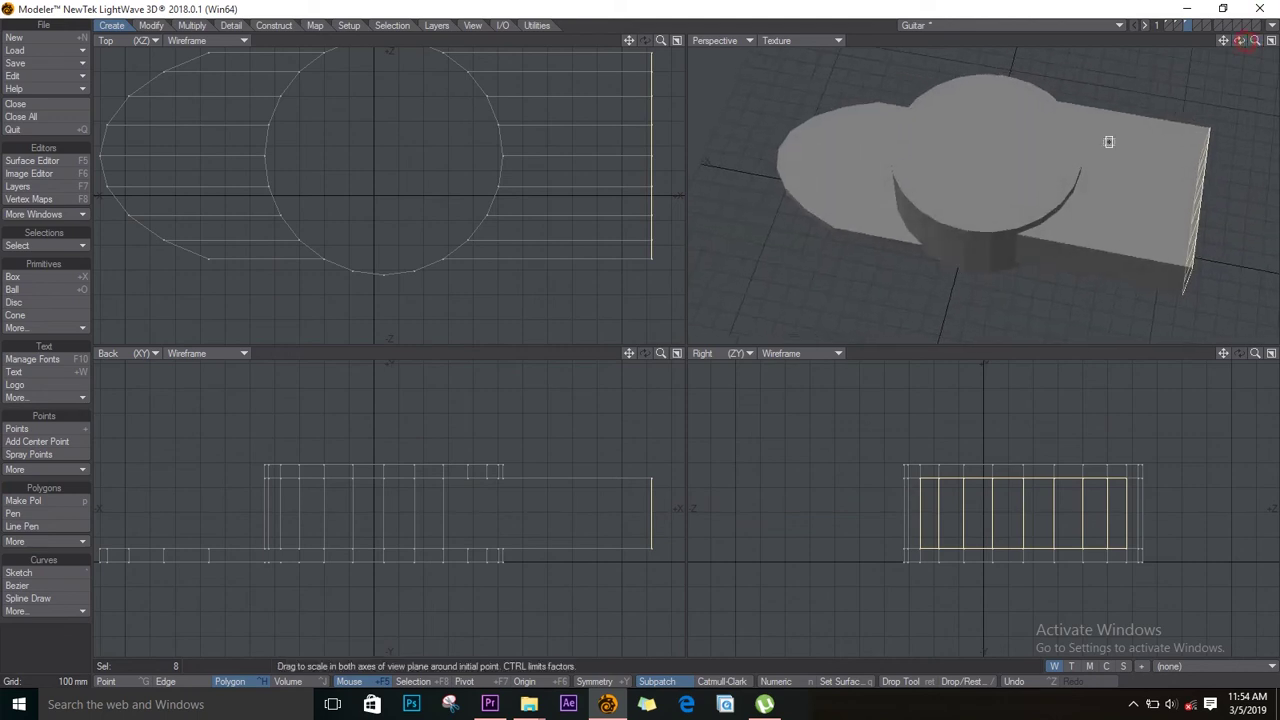
Move the block's flat end face back toward the cylinder to shorten the block, and clear the selection.
key("t")
left_click_drag(660, 511, 593, 502)
key("ctrl+z")
key("space")
left_click(661, 495)
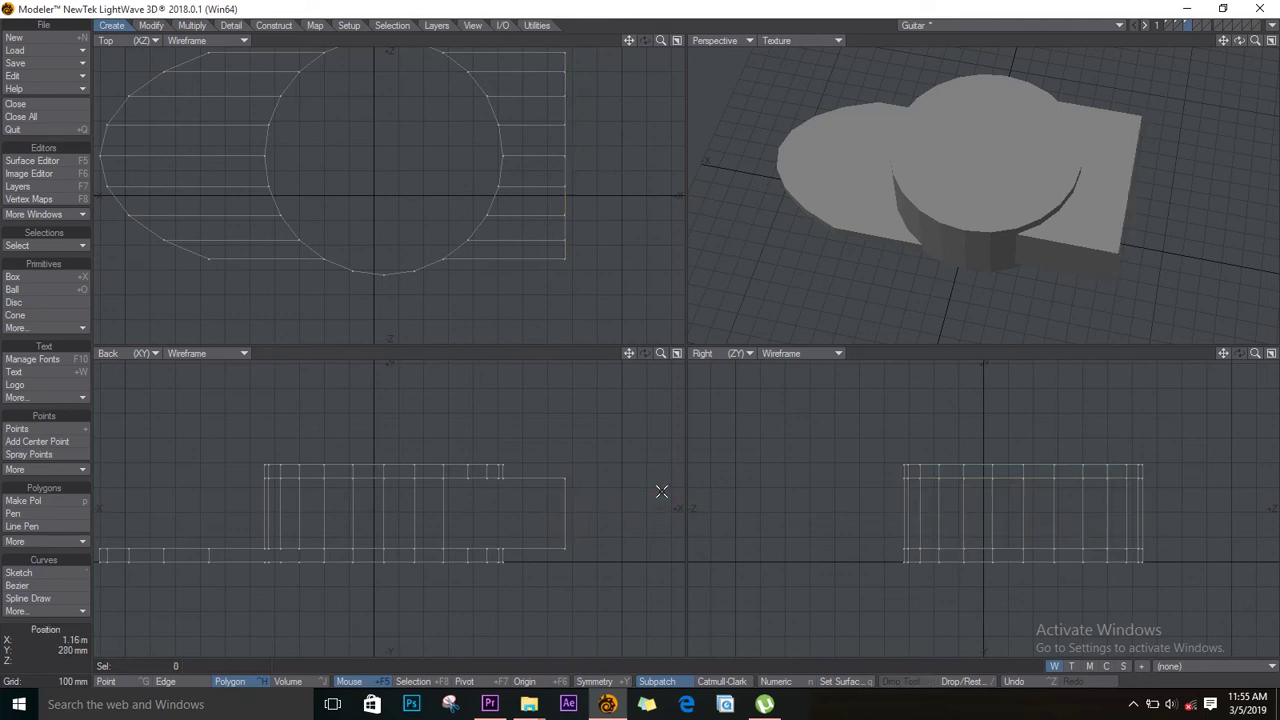
Select the block's connecting polygons, split them midway with Band Saw Pro, and clear the selection.
left_click_drag(534, 474, 534, 558)
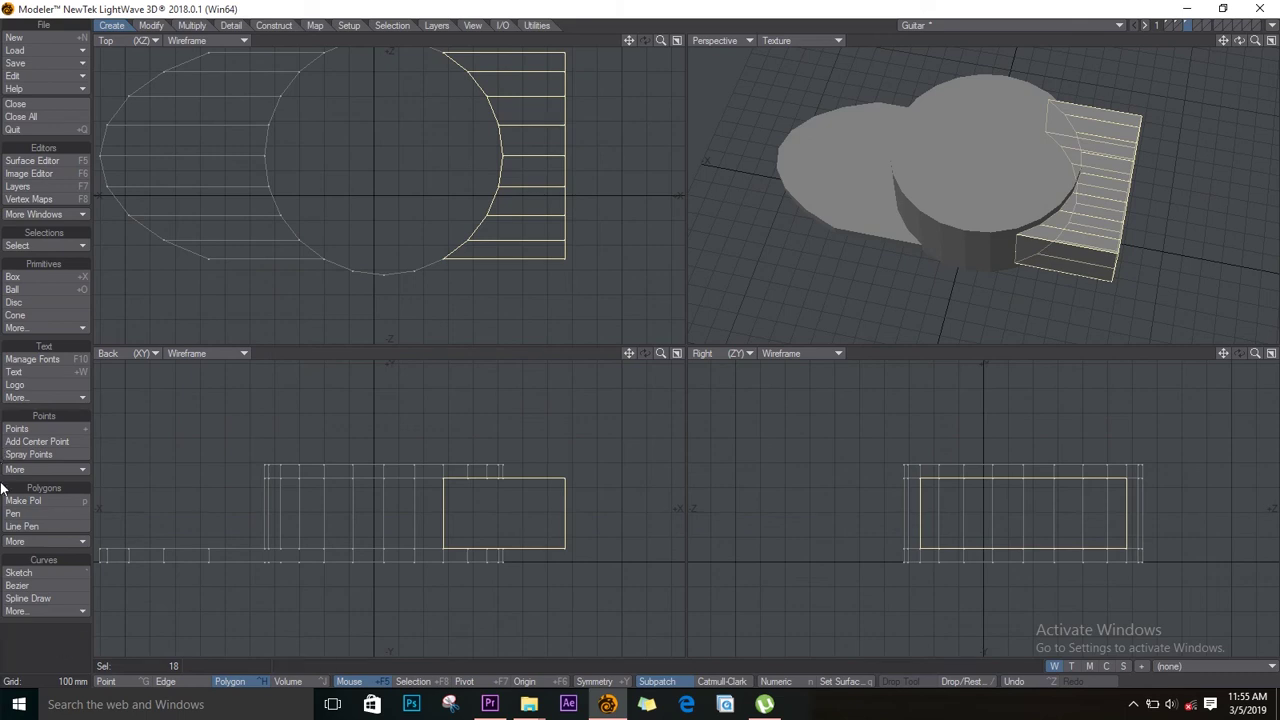
left_click(193, 27)
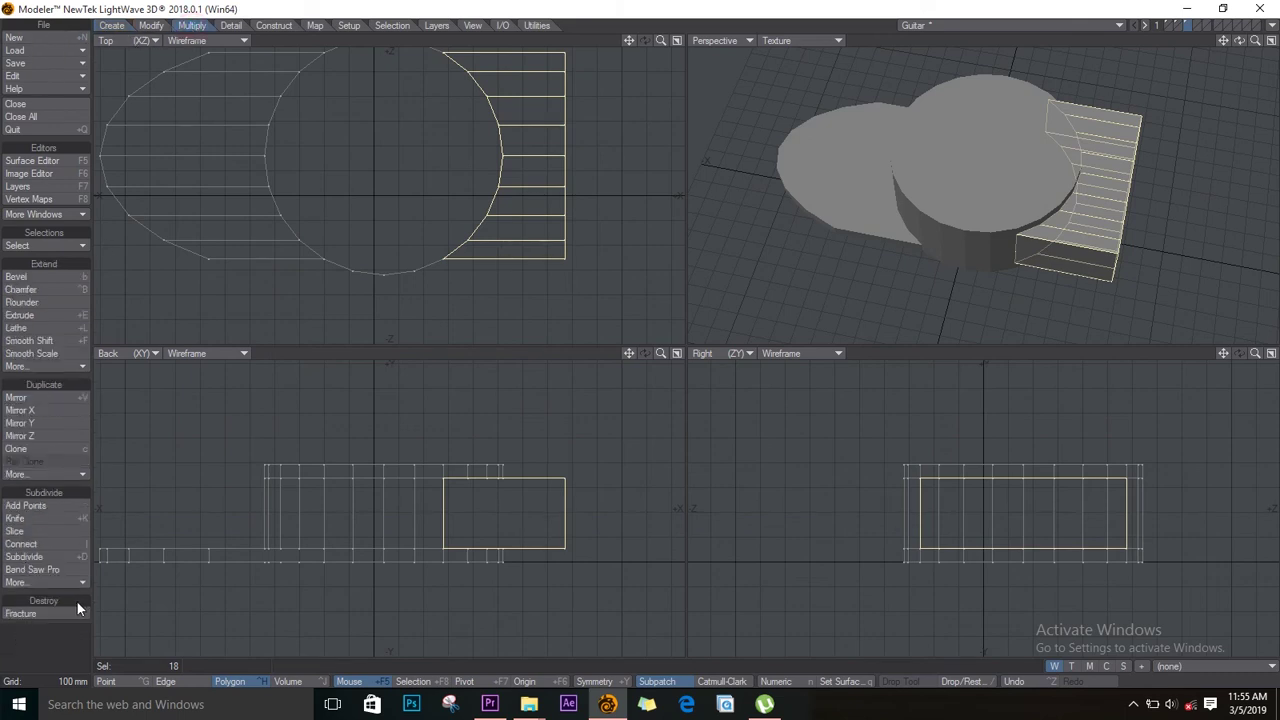
left_click(45, 572)
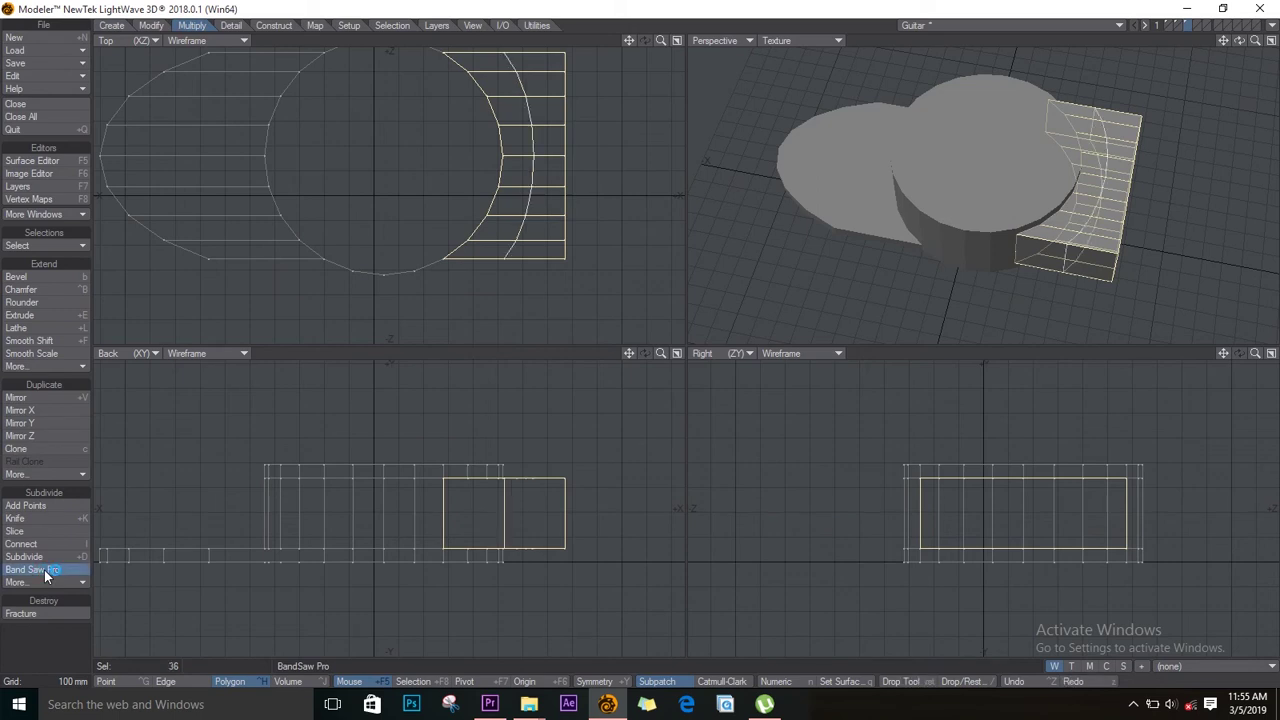
left_click(404, 562)
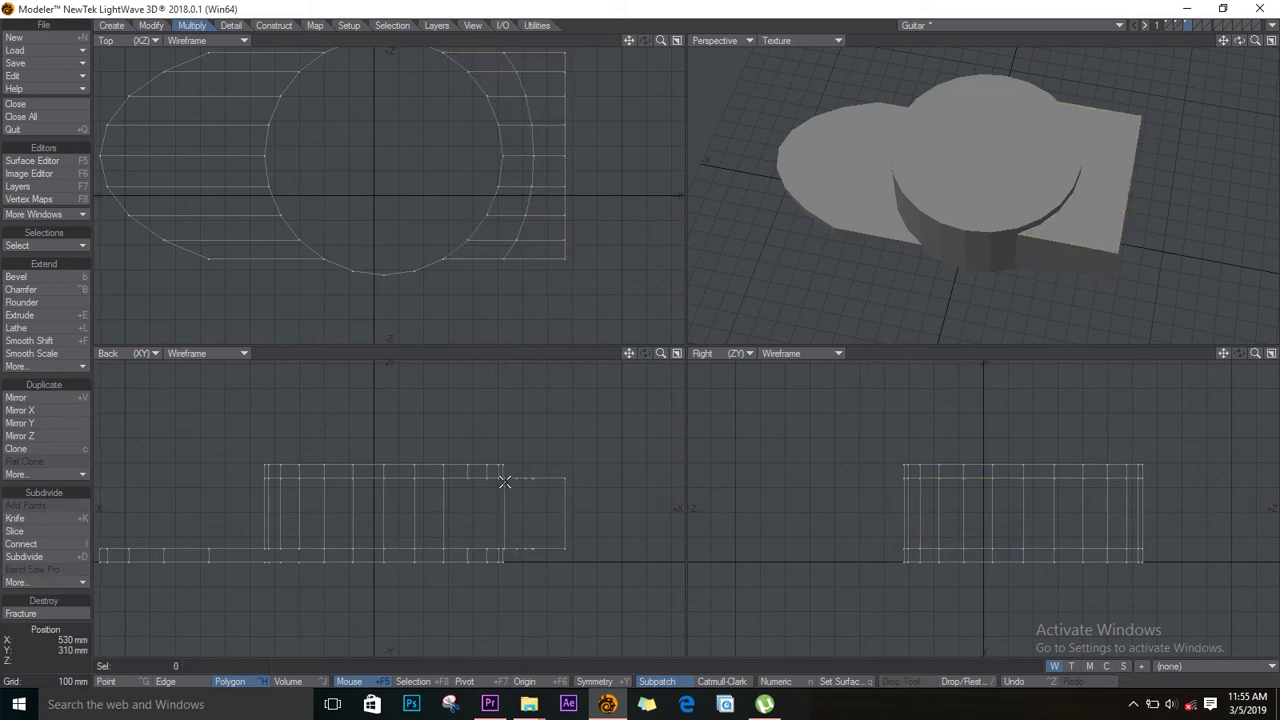
Split the band of polygons beside the block's flat end face with Band Saw Pro, and clear the selection.
mouse_move(1068, 241)
left_mouse_down()
mouse_move(1091, 229)
mouse_move(1088, 250)
mouse_move(1106, 208)
left_mouse_up()
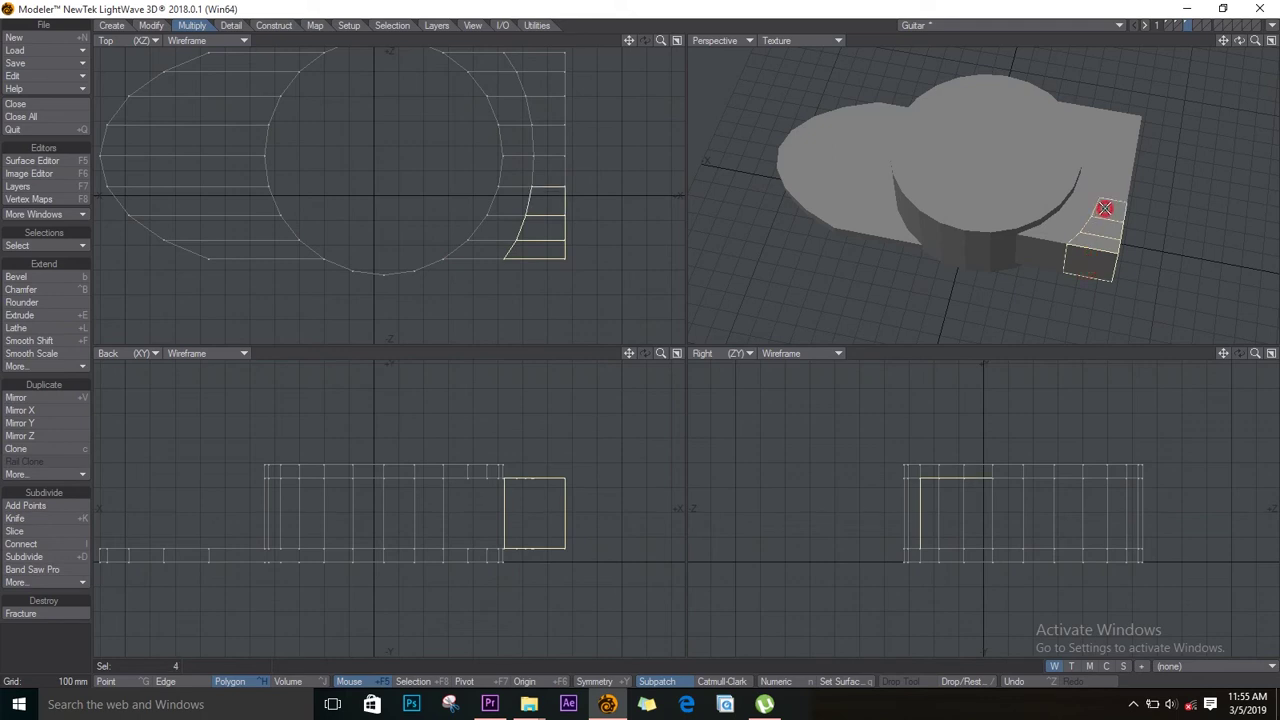
left_click(46, 573)
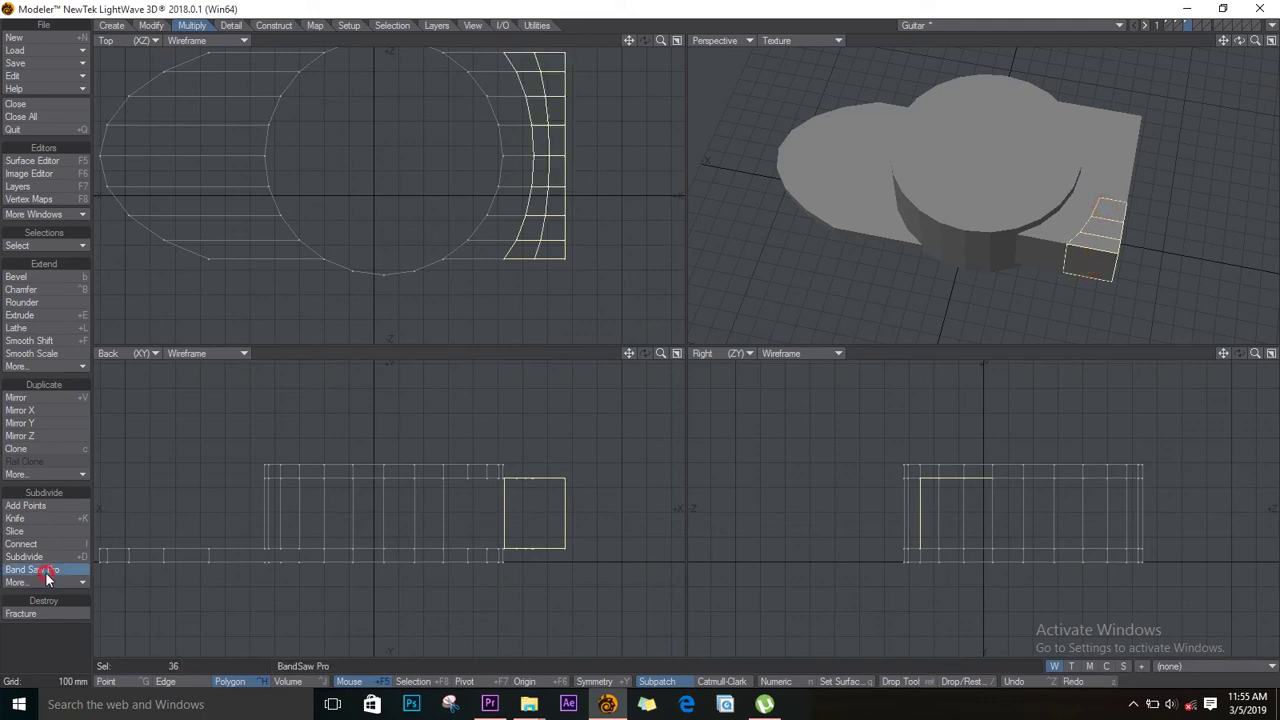
left_click(184, 557)
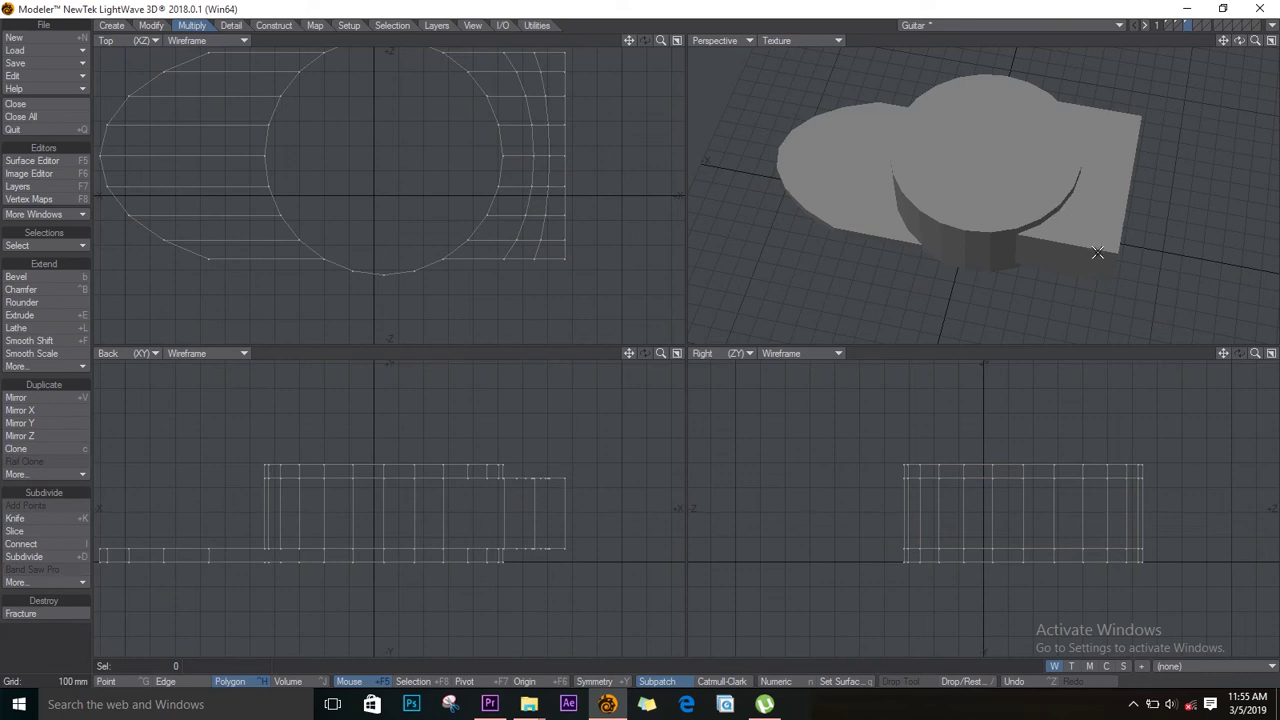
Set the perspective view to Textured Wire and select the two outer polygons on the block's -Z side face.
left_click(789, 40)
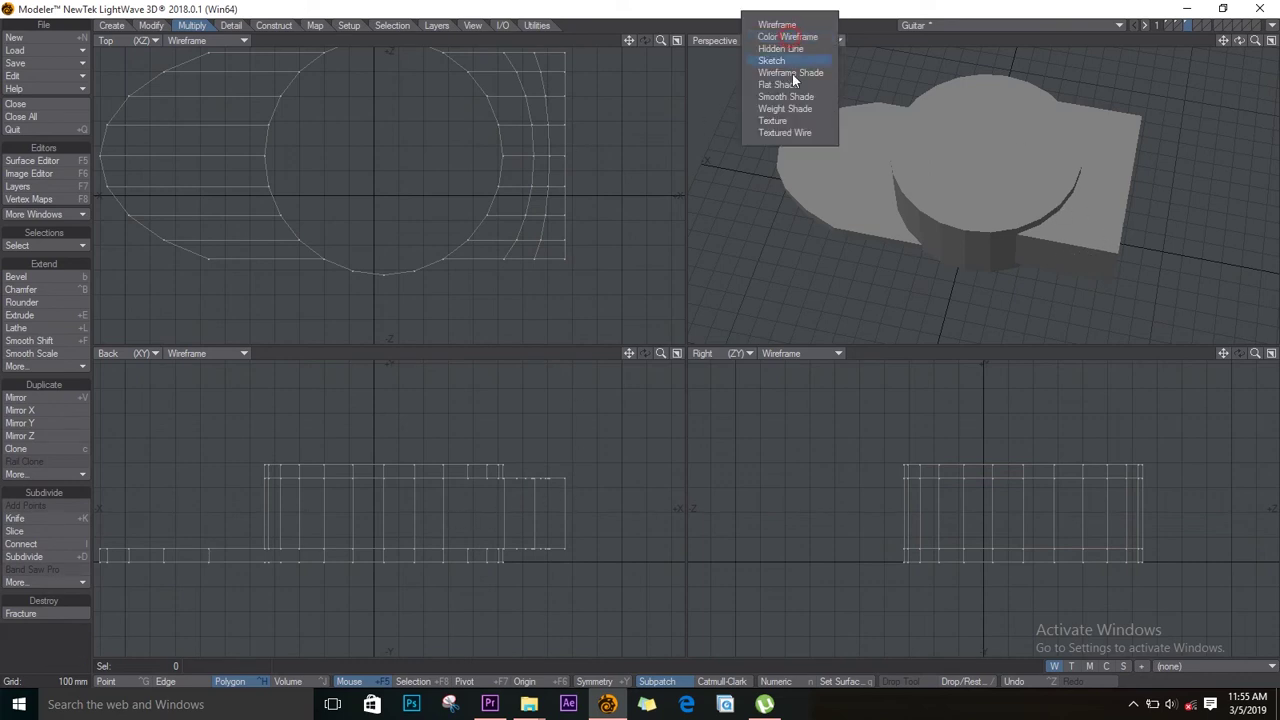
left_click(806, 132)
mouse_move(1239, 41)
left_mouse_down()
mouse_move(1157, 86)
mouse_move(1186, 200)
mouse_move(1239, 45)
left_mouse_up()
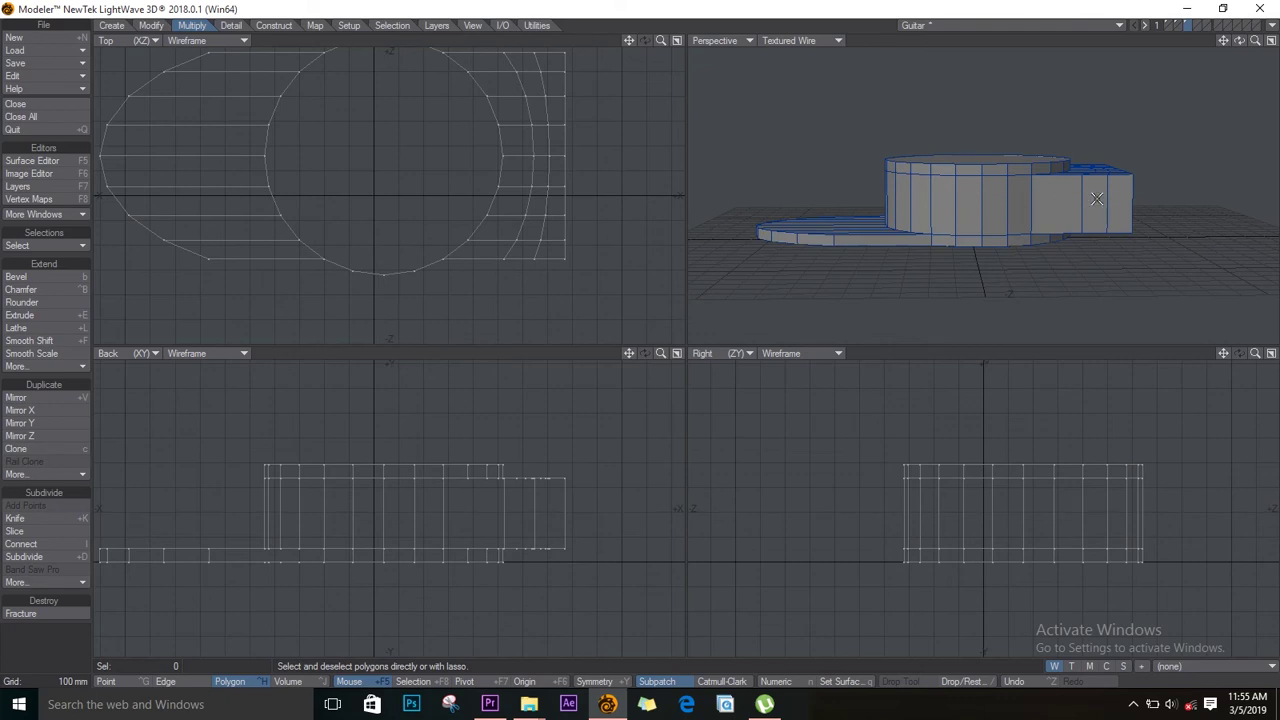
left_click_drag(1094, 198, 1112, 203)
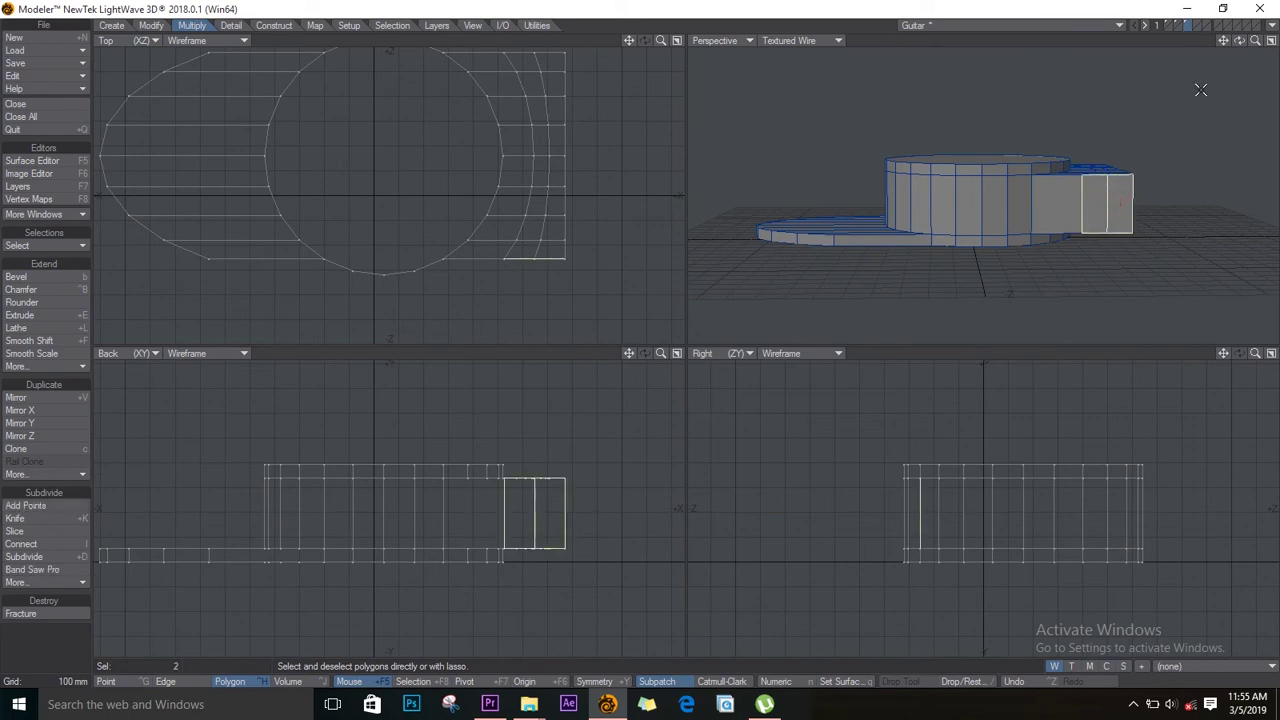
key(".")
left_click(1125, 215)
left_click(1125, 217)
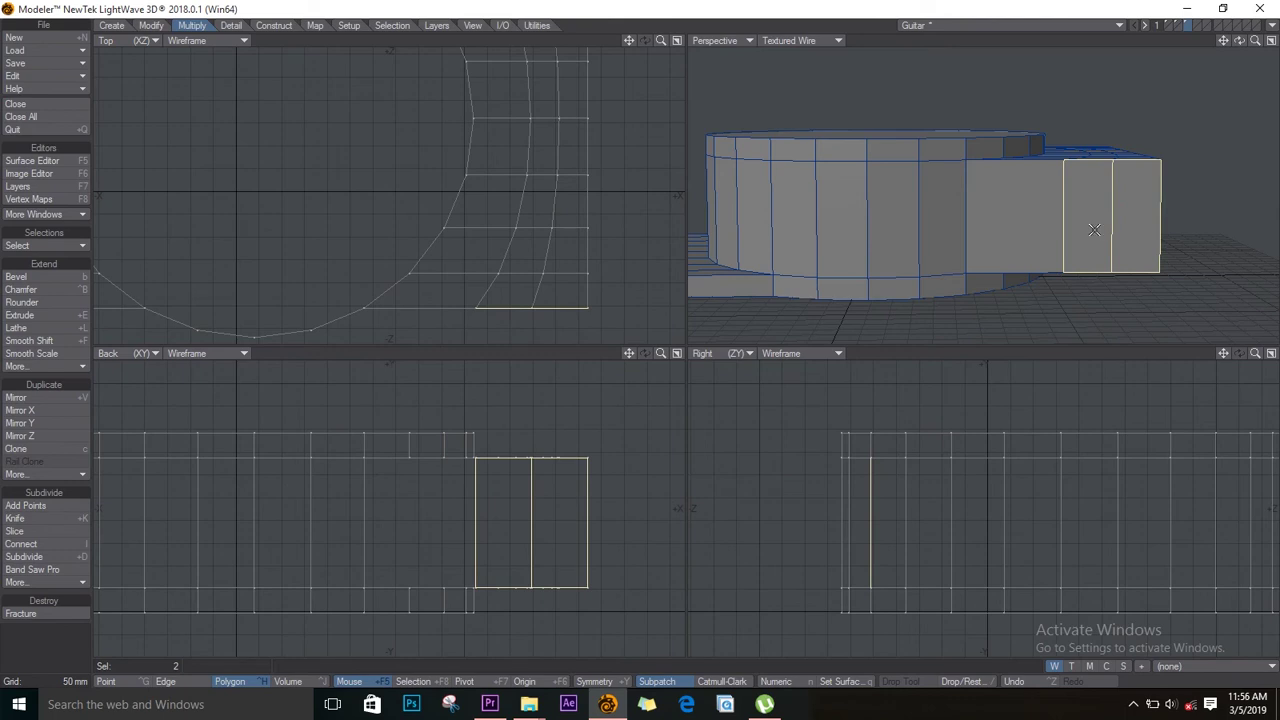
key("h")
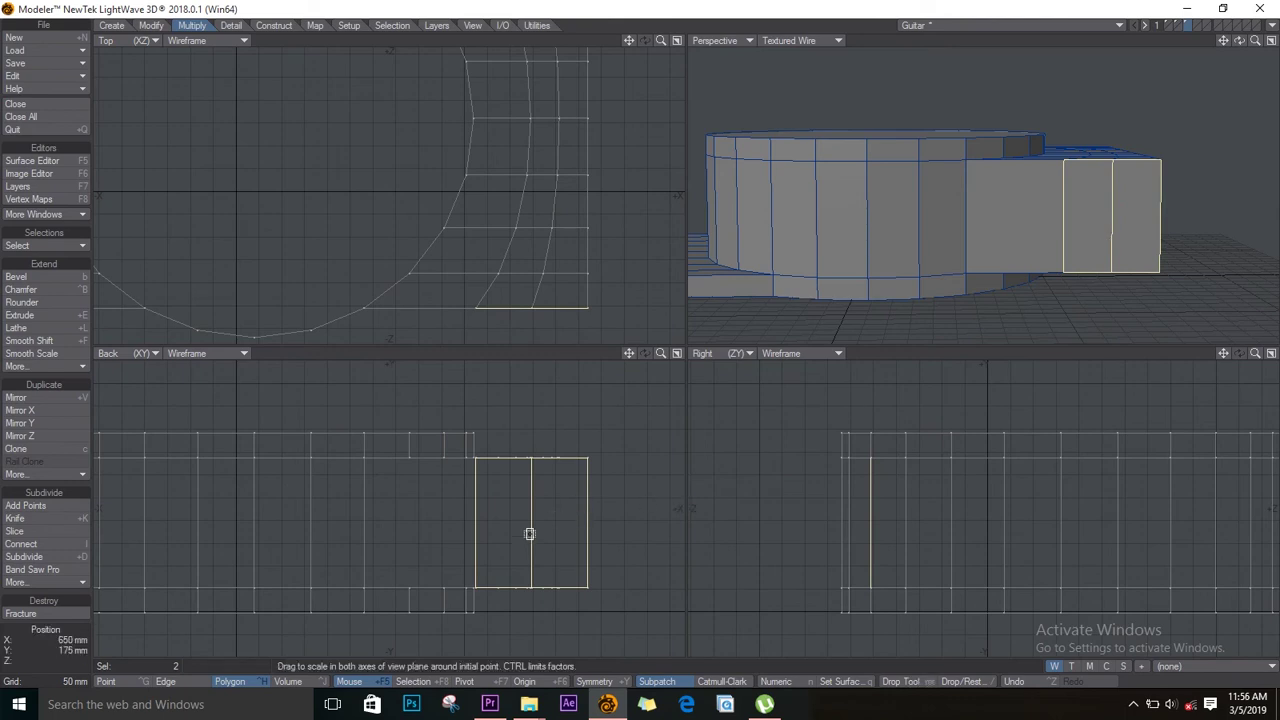
left_click(536, 519)
left_click_drag(536, 519, 504, 537)
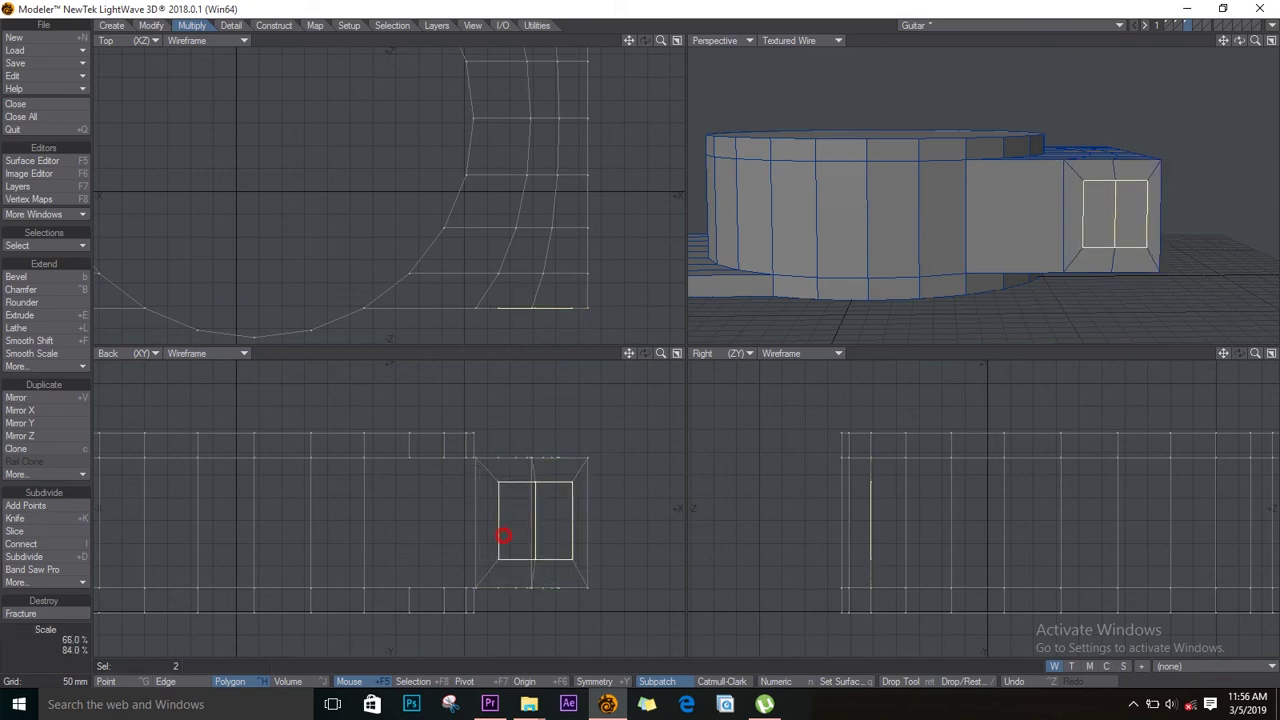
key("ctrl+z")
Scale the two side polygons inward about the selection's centre and pull their outer corners in to form a hexagon.
left_click(413, 681)
left_click_drag(537, 517, 510, 520)
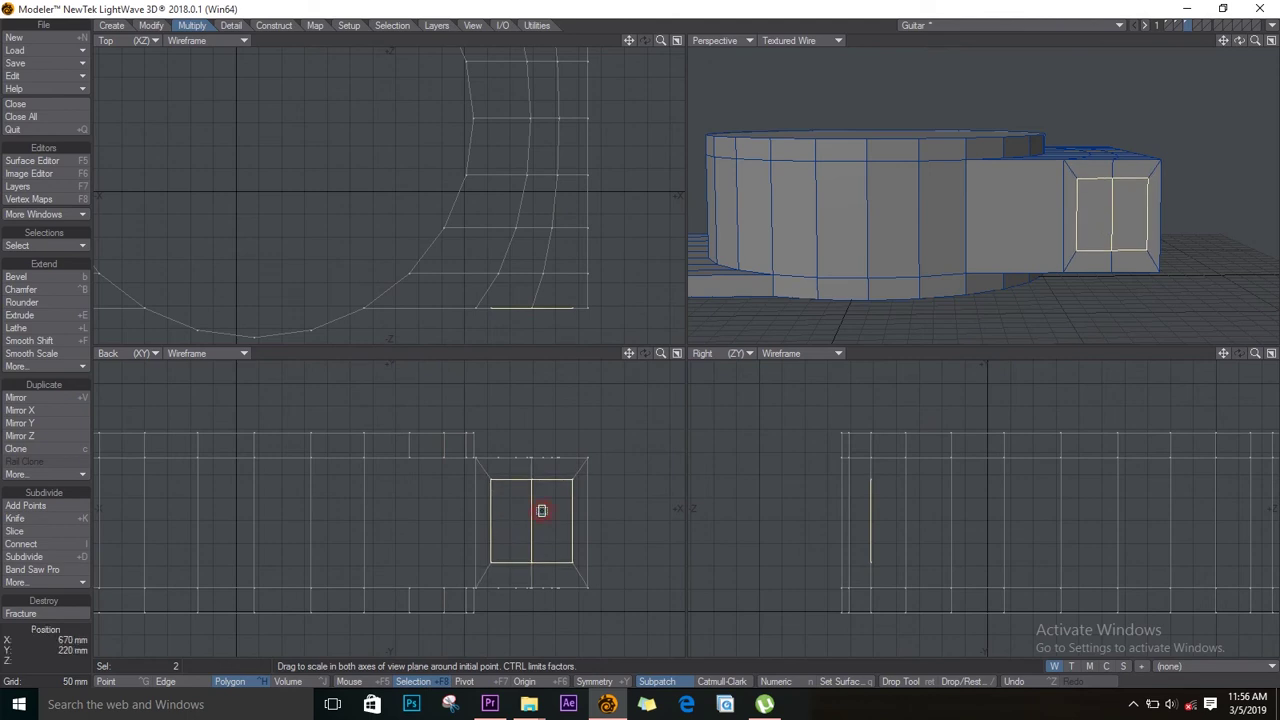
key("t")
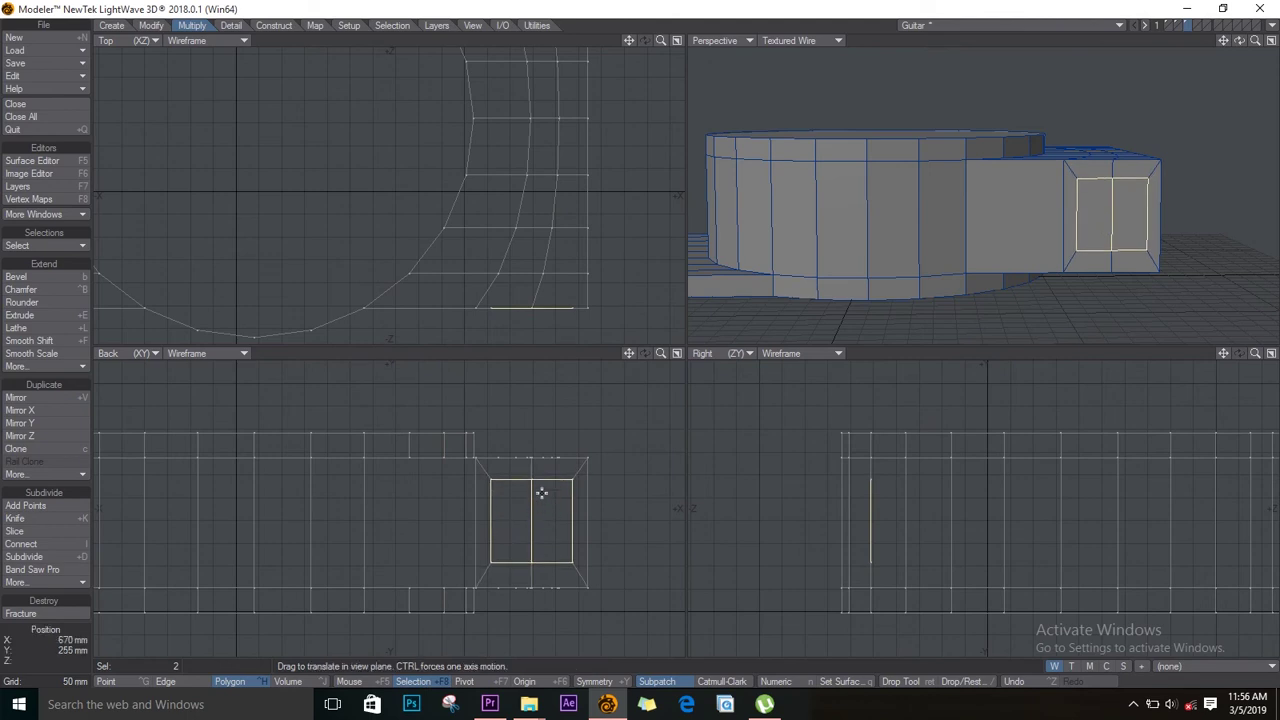
left_click_drag(571, 480, 500, 492)
mouse_move(494, 560)
left_mouse_down()
mouse_move(506, 543)
mouse_move(535, 567)
mouse_move(566, 554)
mouse_move(501, 545)
left_mouse_up()
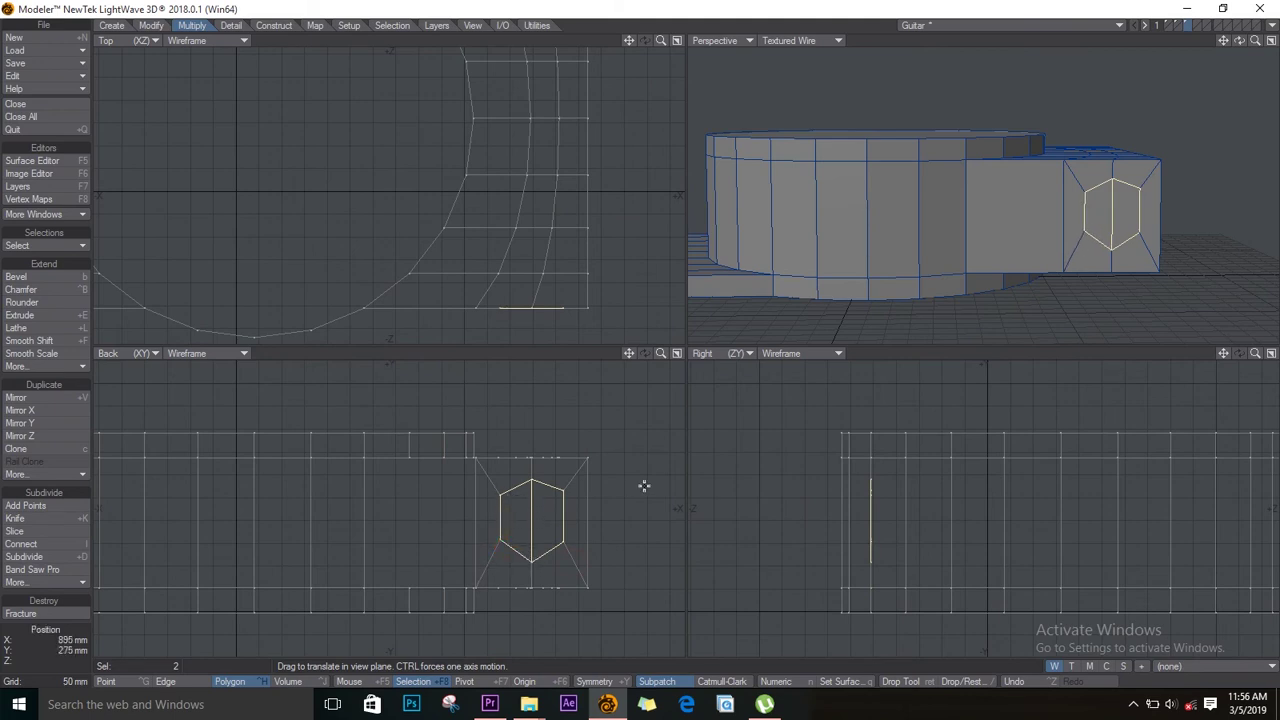
Pull the hexagon outward along -Z into a short stem and stretch its end face wide along X.
mouse_move(533, 309)
left_mouse_down()
mouse_move(531, 334)
mouse_move(537, 288)
mouse_move(480, 286)
mouse_move(506, 286)
mouse_move(474, 249)
mouse_move(508, 260)
mouse_move(518, 280)
left_mouse_up()
key("z")
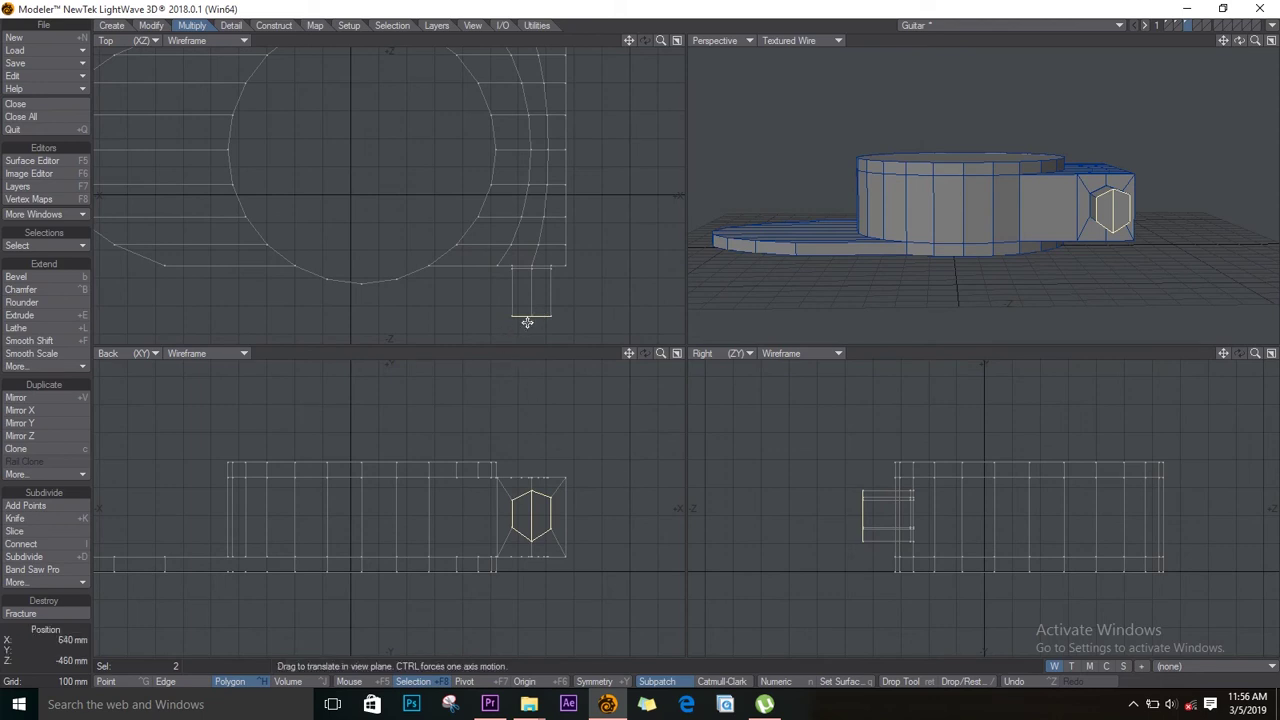
key("h")
left_click_drag(548, 512, 737, 517)
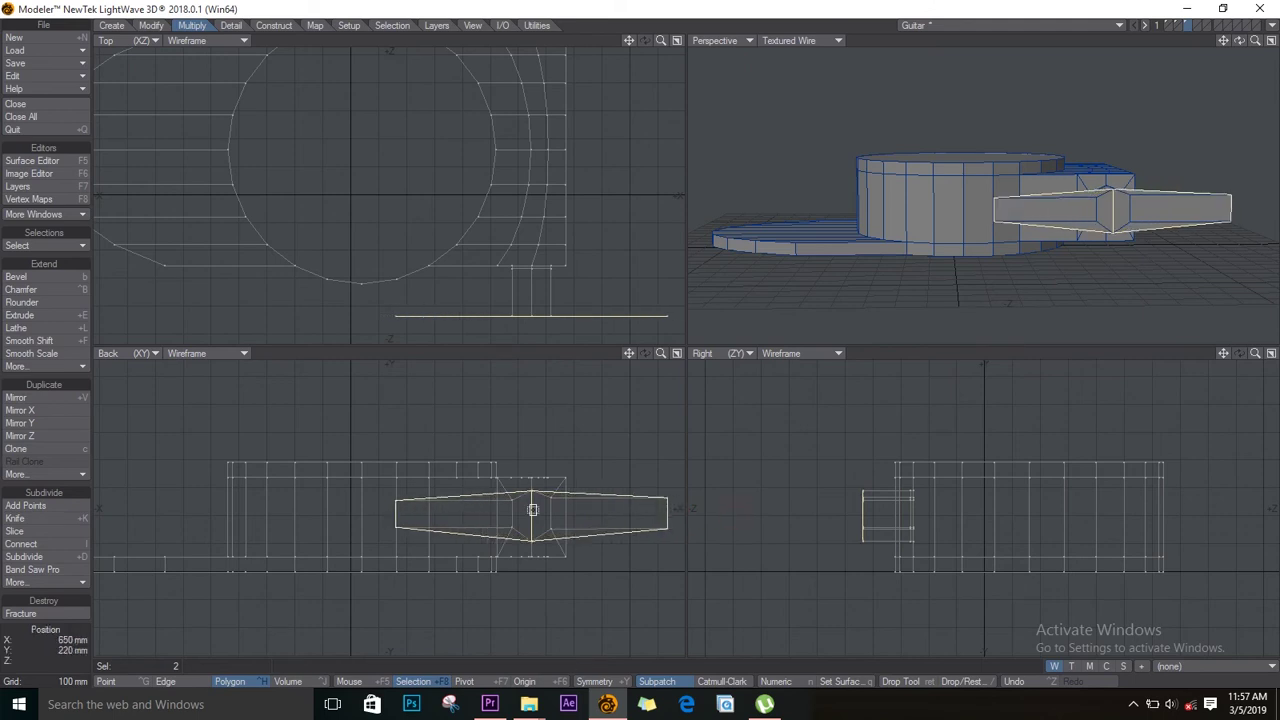
Extend the widened face along -Z into a paddle, pull its middle edge out to a point, and clear the selection.
key("shift+e")
left_click_drag(529, 303, 525, 418)
left_click_drag(531, 269, 426, 180, "ctrl+alt")
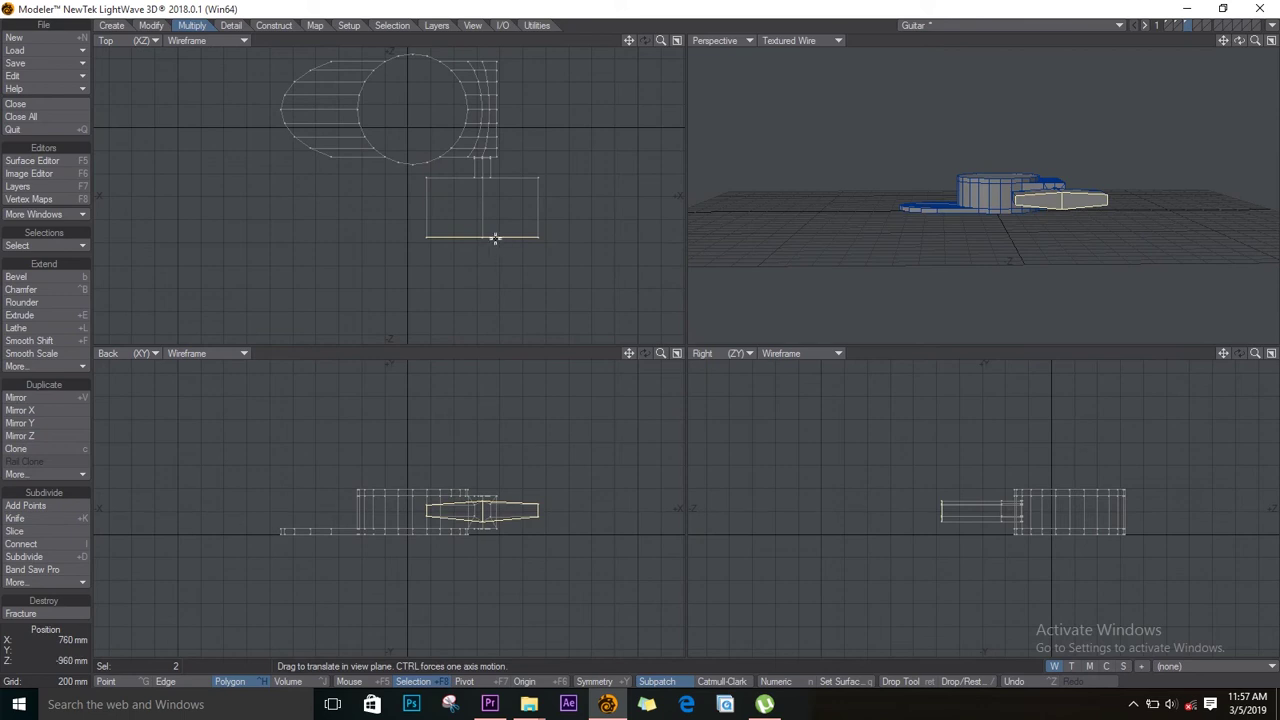
left_click_drag(484, 234, 482, 268)
key("space")
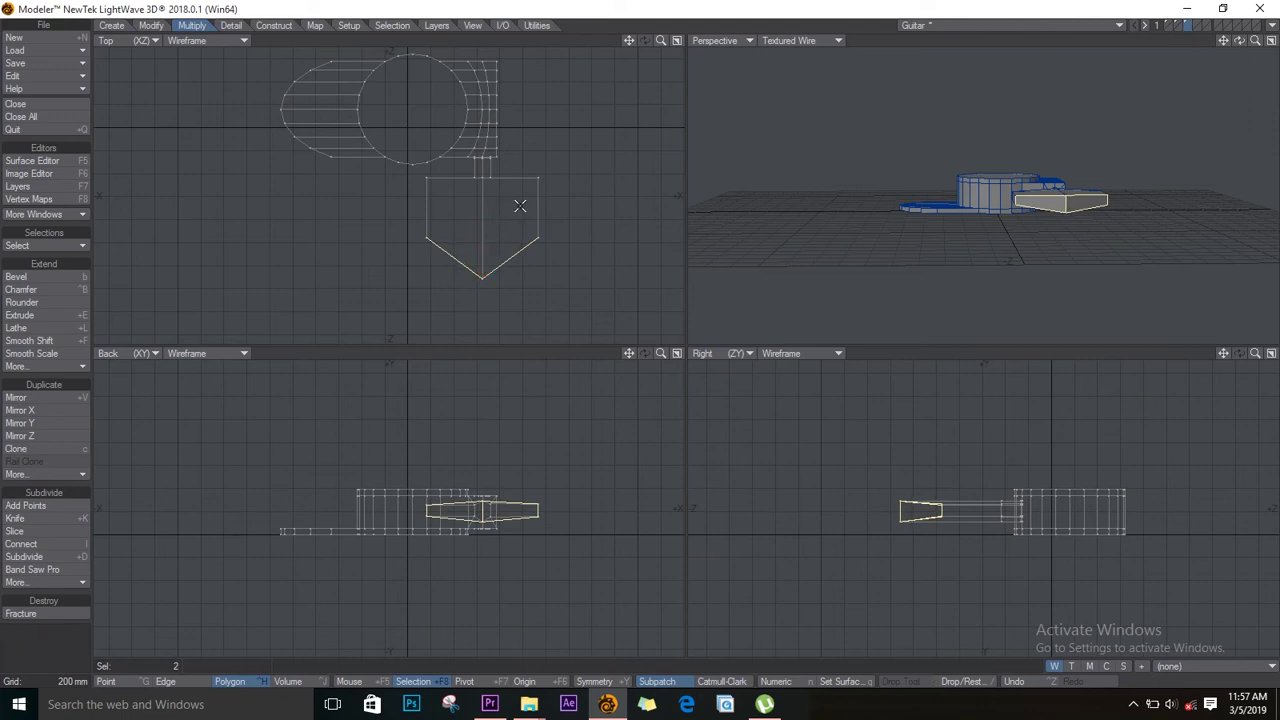
key("slash")
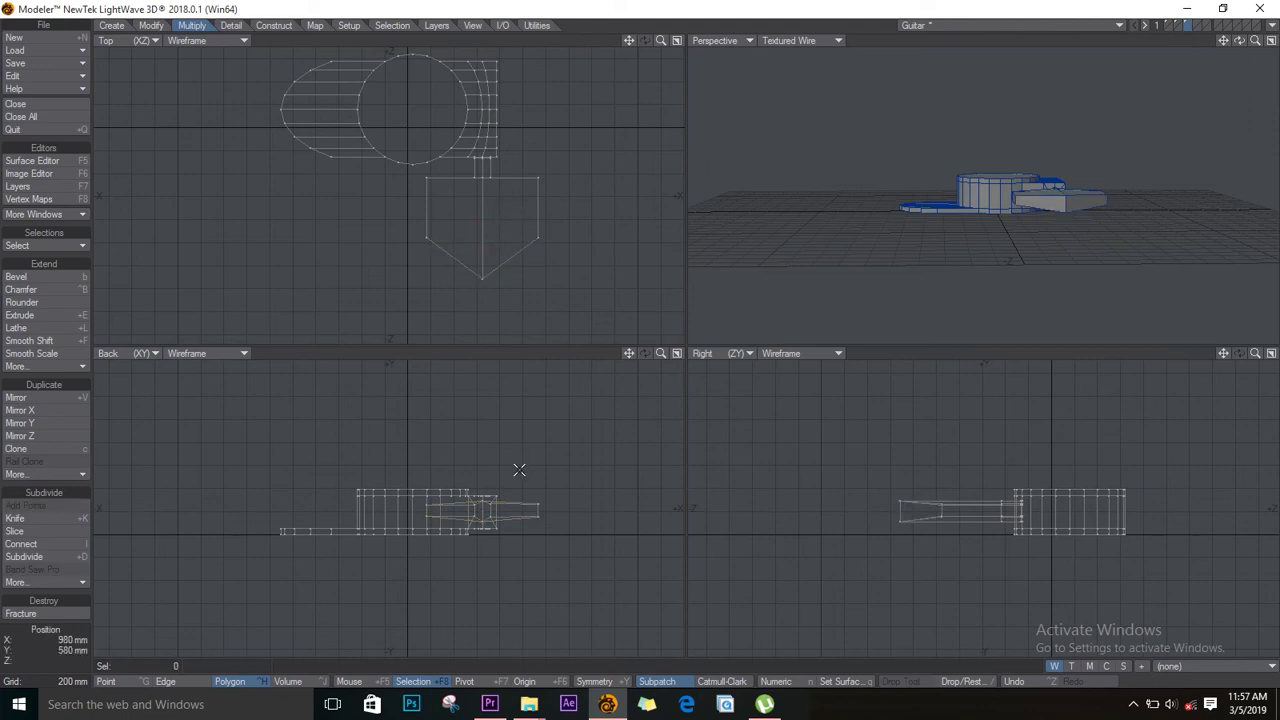
Select the cylinder's top cap polygon and scale it inward to leave a narrow rim.
scroll(531, 283, "up", 2)
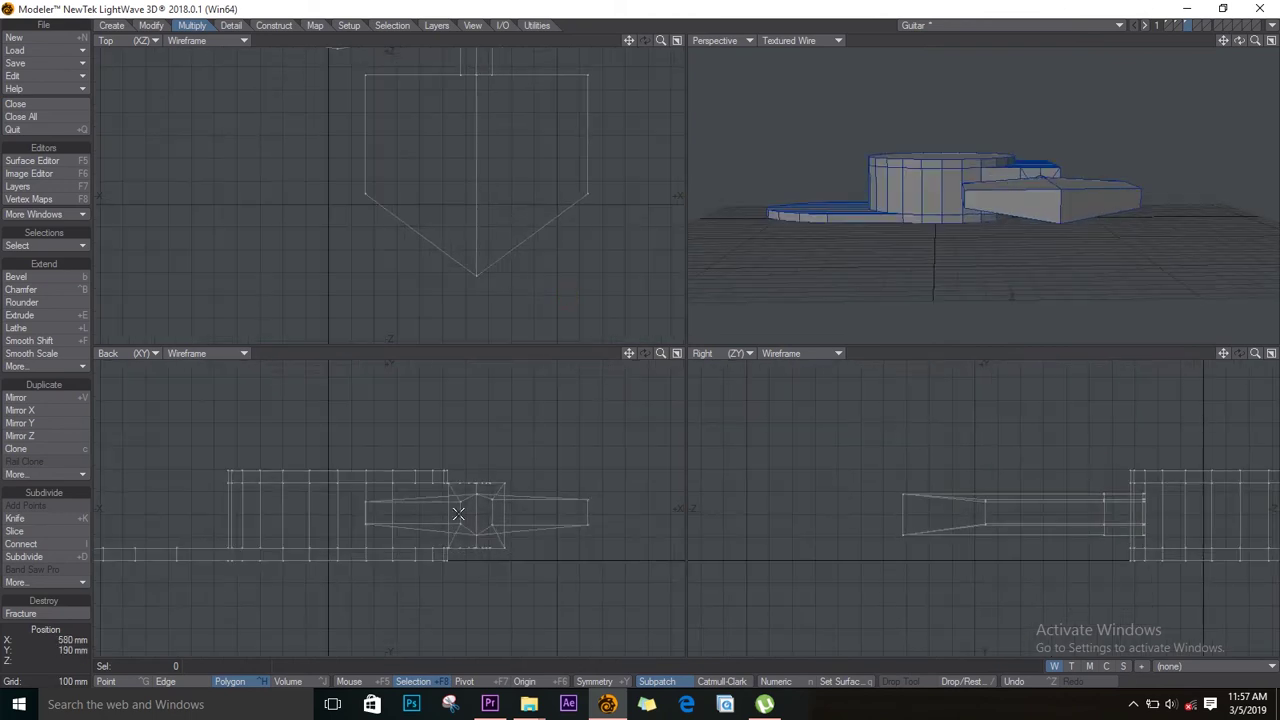
key("Left")
key("Up")
scroll(516, 557, "up", 1)
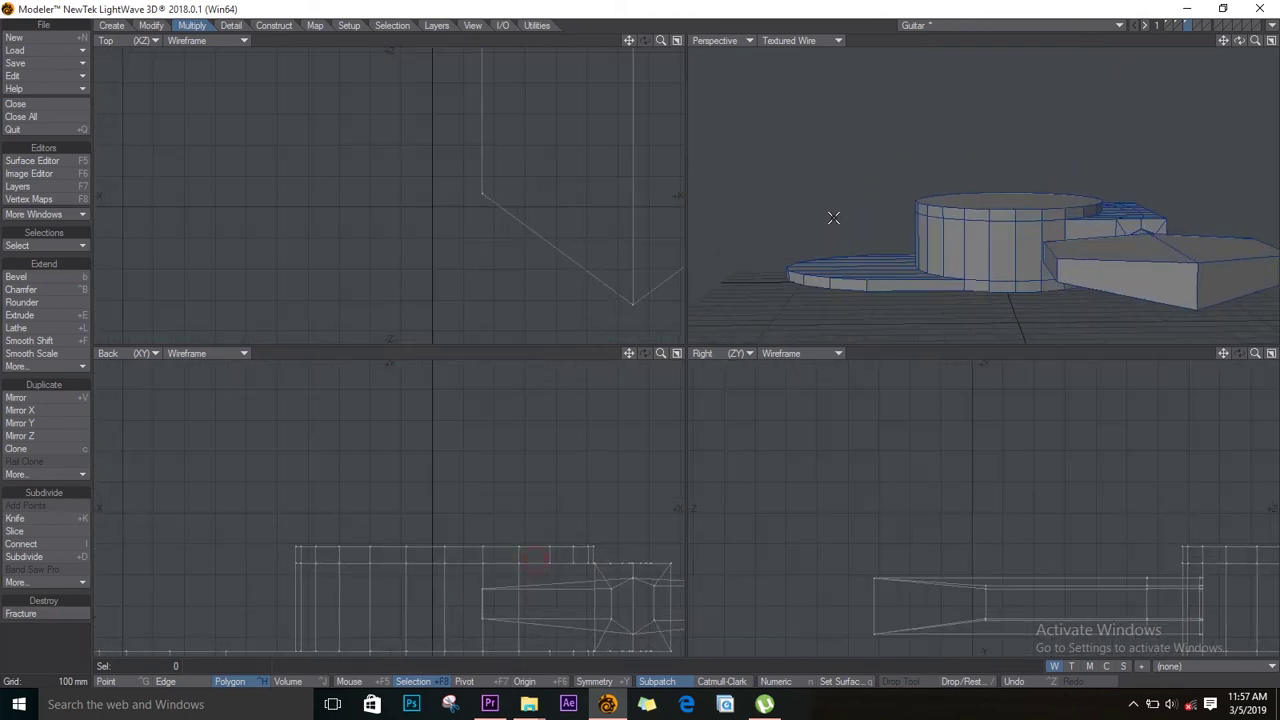
left_click(1007, 207)
mouse_move(1239, 41)
left_mouse_down()
mouse_move(1236, 5)
mouse_move(1103, 91)
mouse_move(1224, 40)
left_mouse_up()
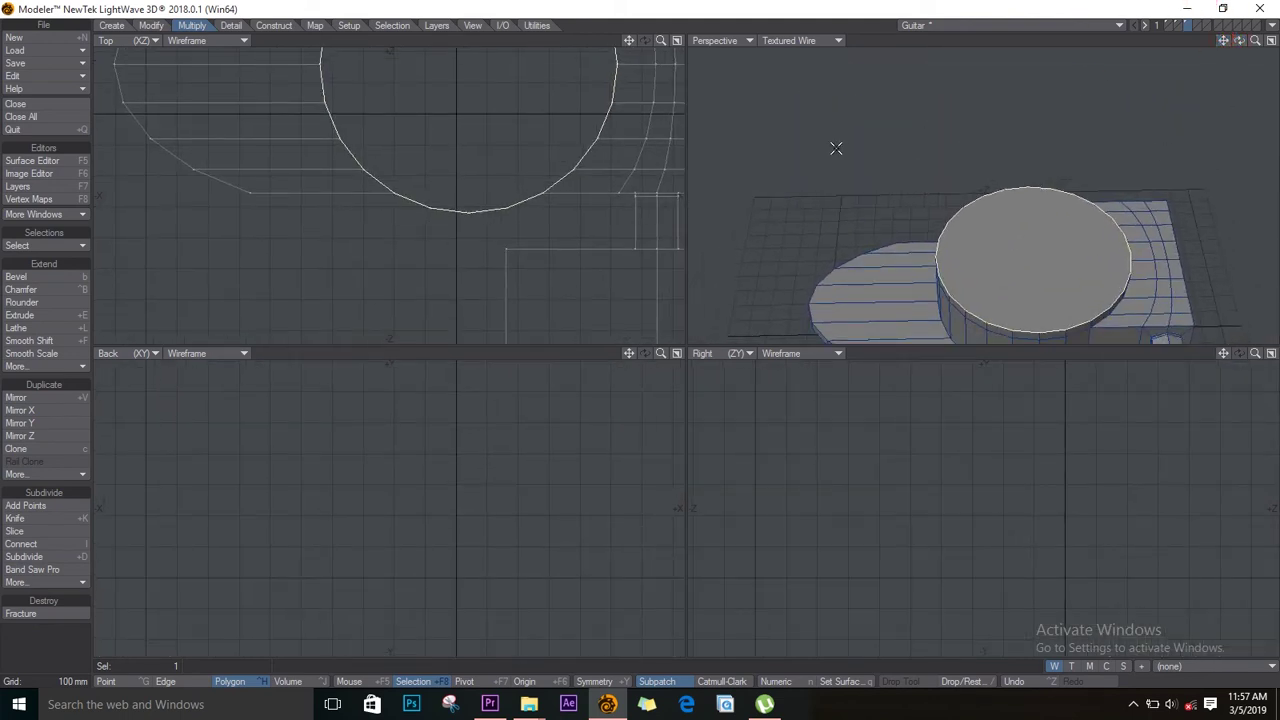
key("shift+a")
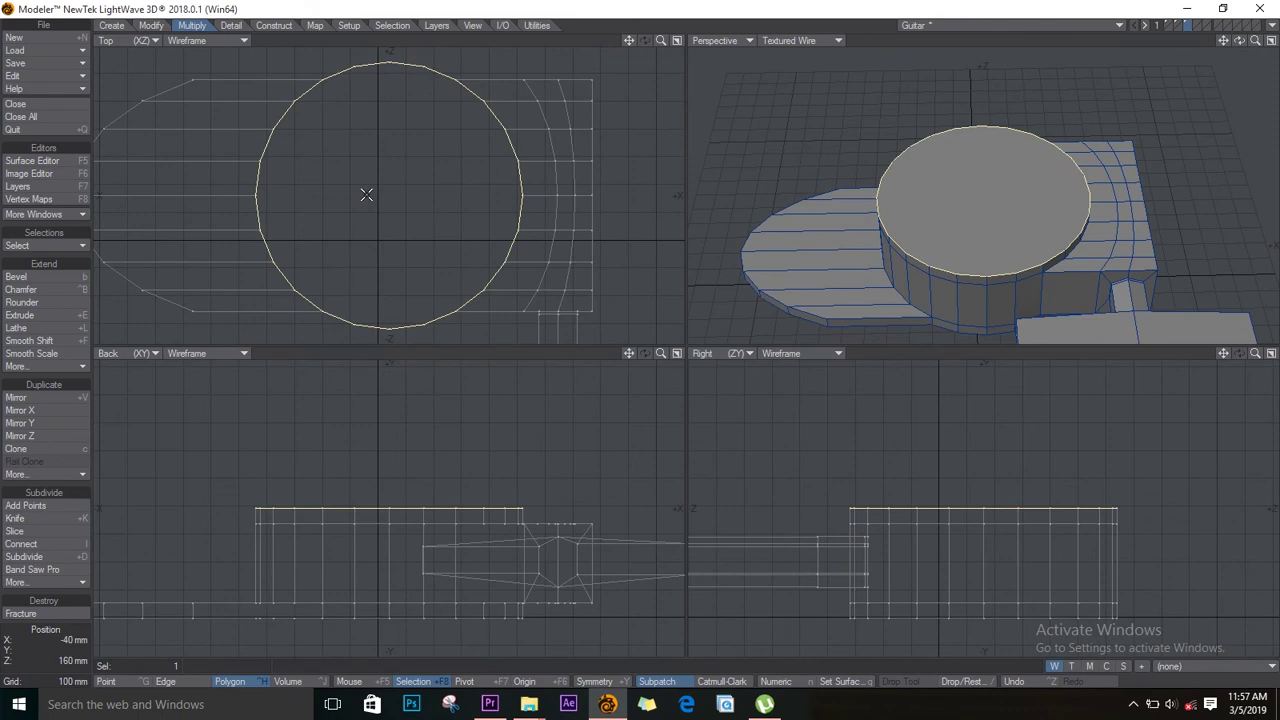
key("shift+h")
left_click_drag(409, 211, 401, 208)
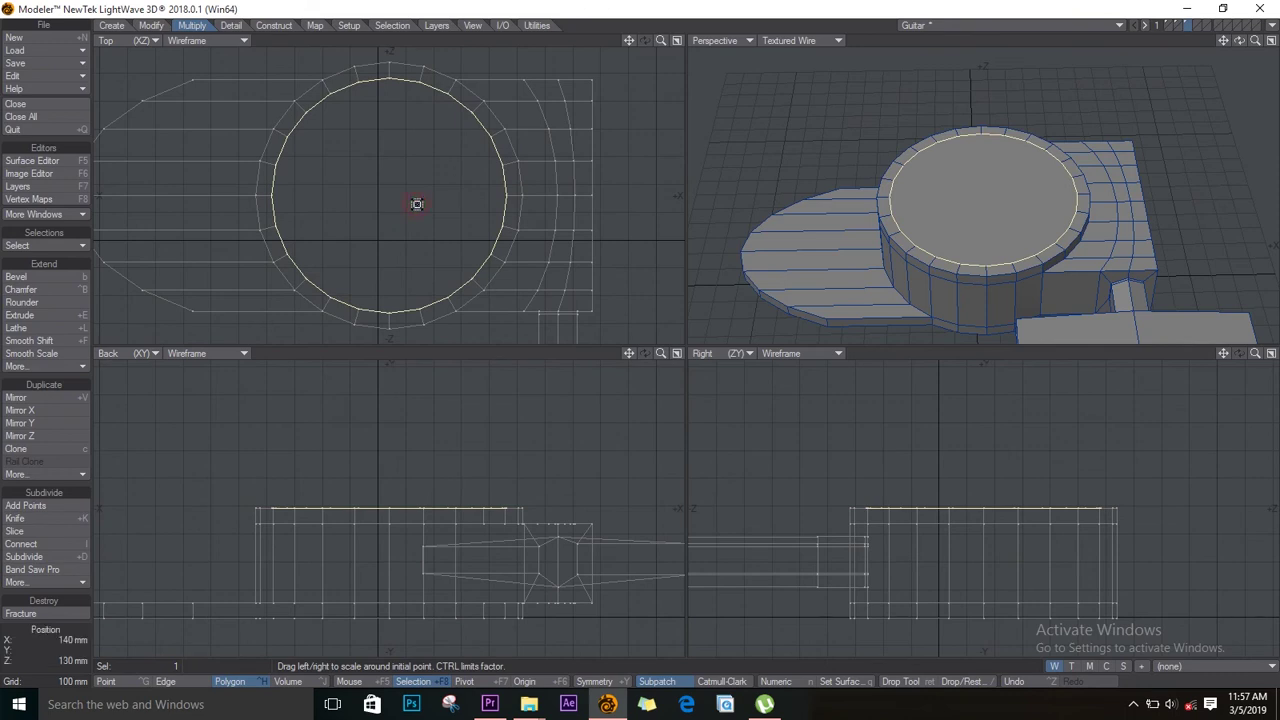
Bevel the inset cap downward and back up to form a thin circular groove inside the rim.
key("b")
left_click_drag(414, 511, 409, 520)
right_click(409, 520)
left_click_drag(409, 517, 410, 511)
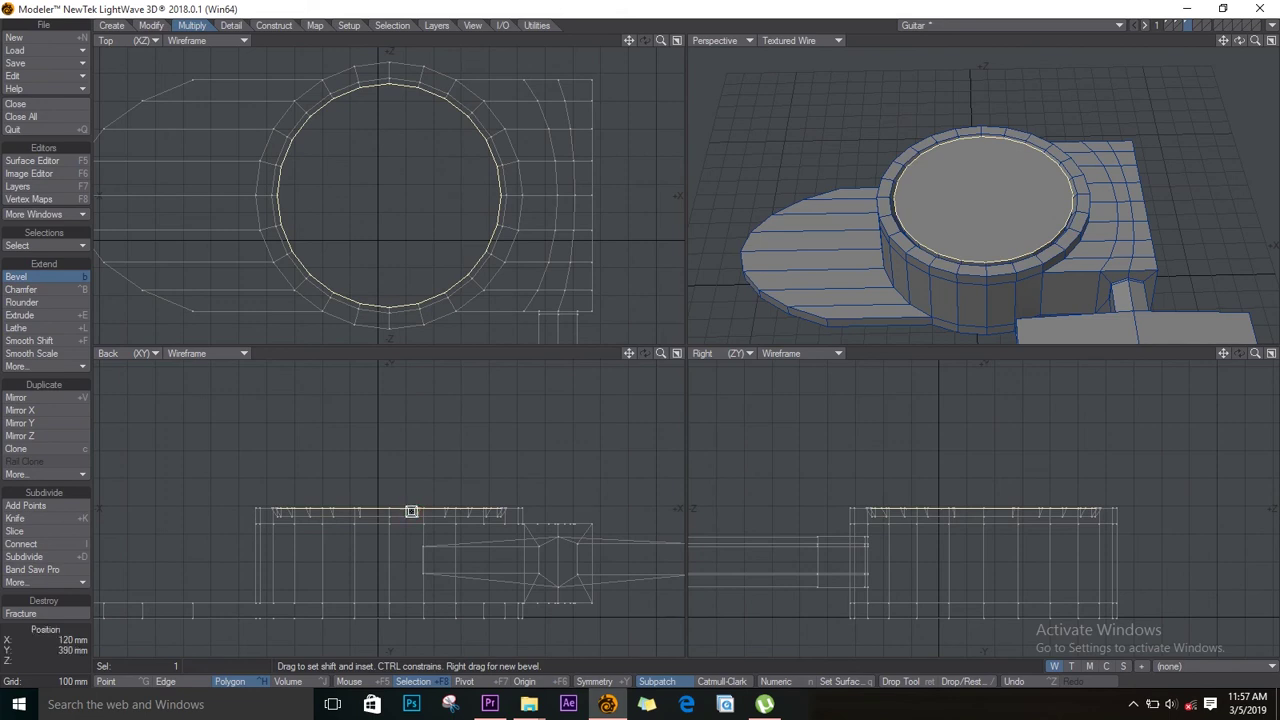
Bevel the cap inward to a small central disc with almost no shift, and clear the selection.
left_click_drag(411, 513, 351, 501)
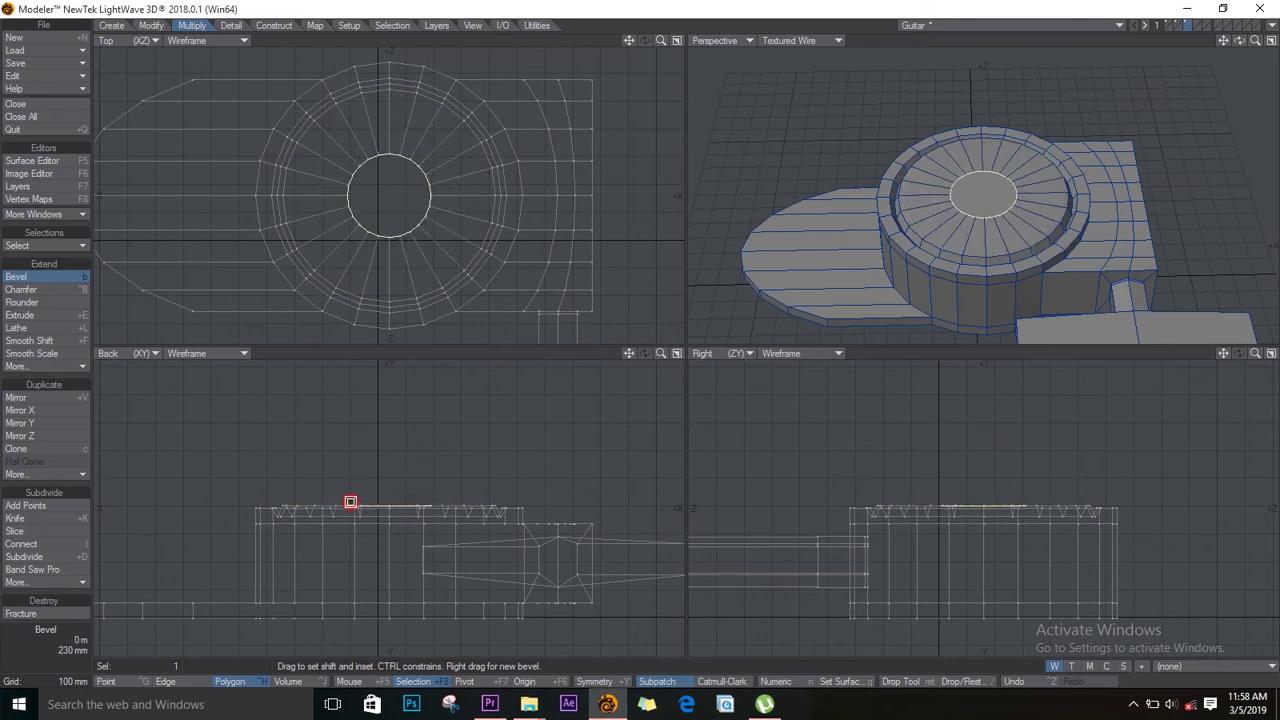
left_click_drag(349, 502, 349, 499)
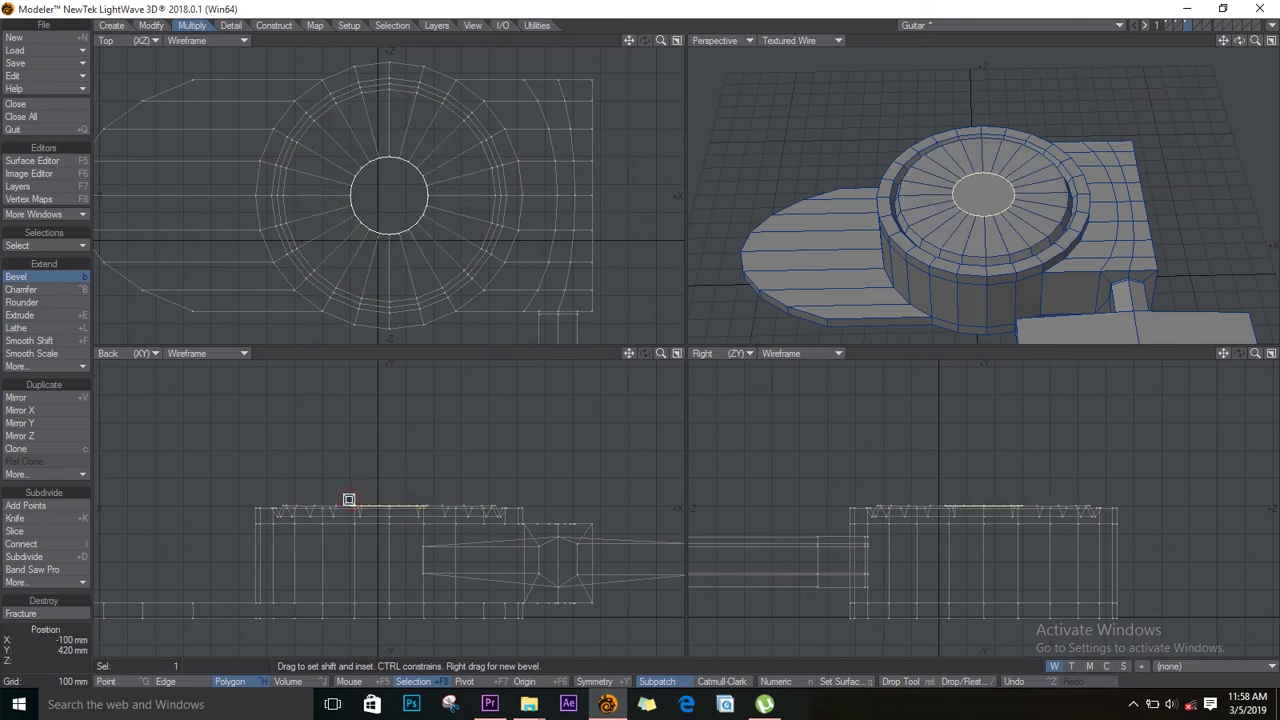
key("space")
left_click(360, 495)
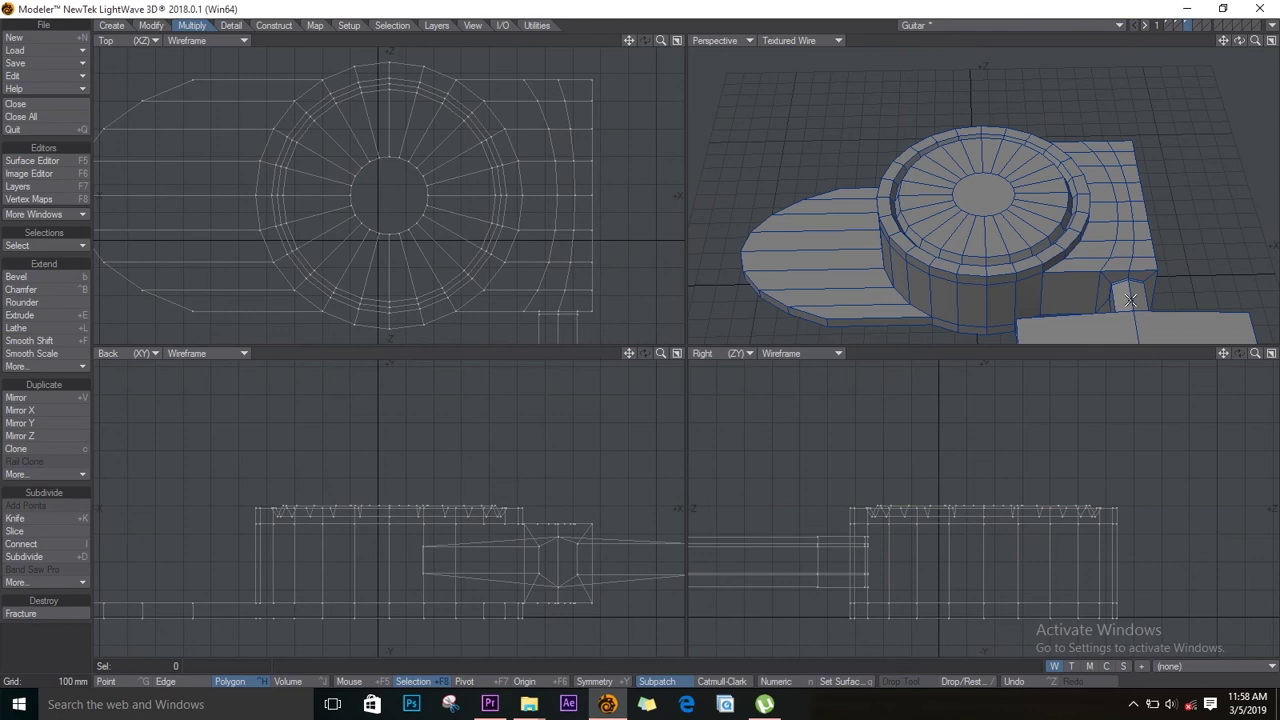
Convert the hardware part to subpatches, dismiss the error message, and inspect the smoothed shape.
key("Tab")
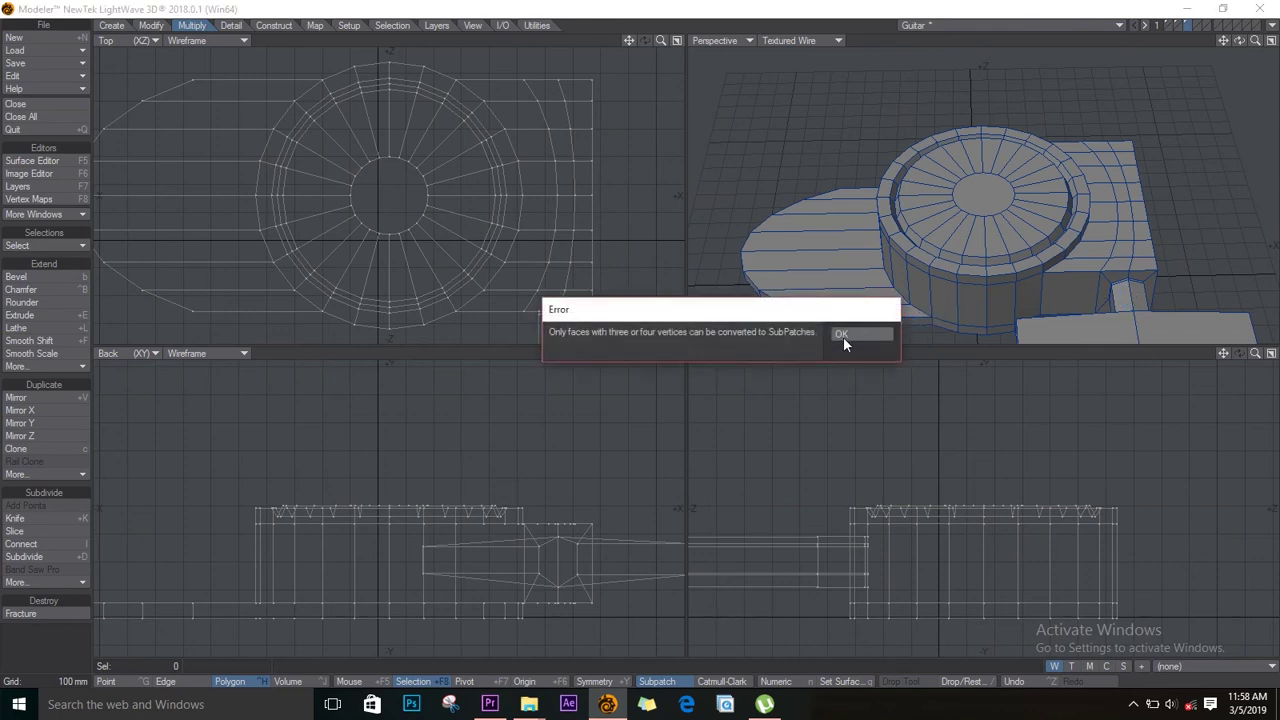
left_click(857, 332)
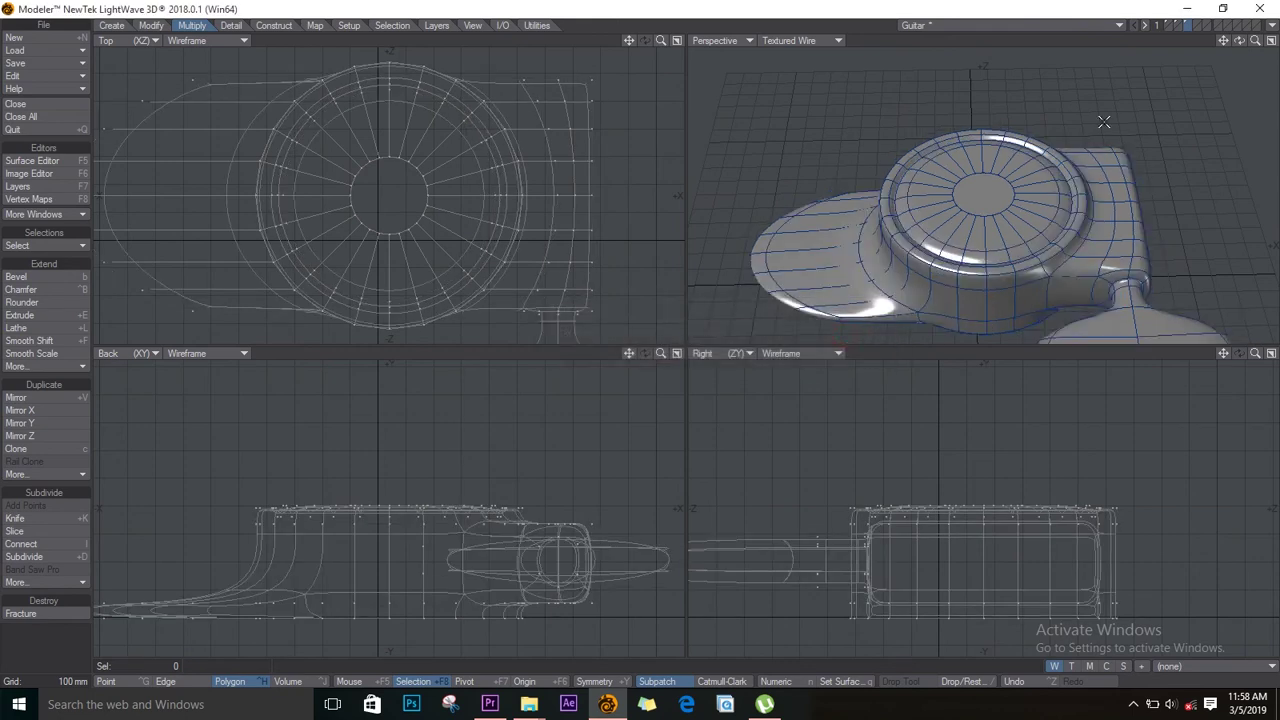
left_click_drag(1239, 41, 949, 311)
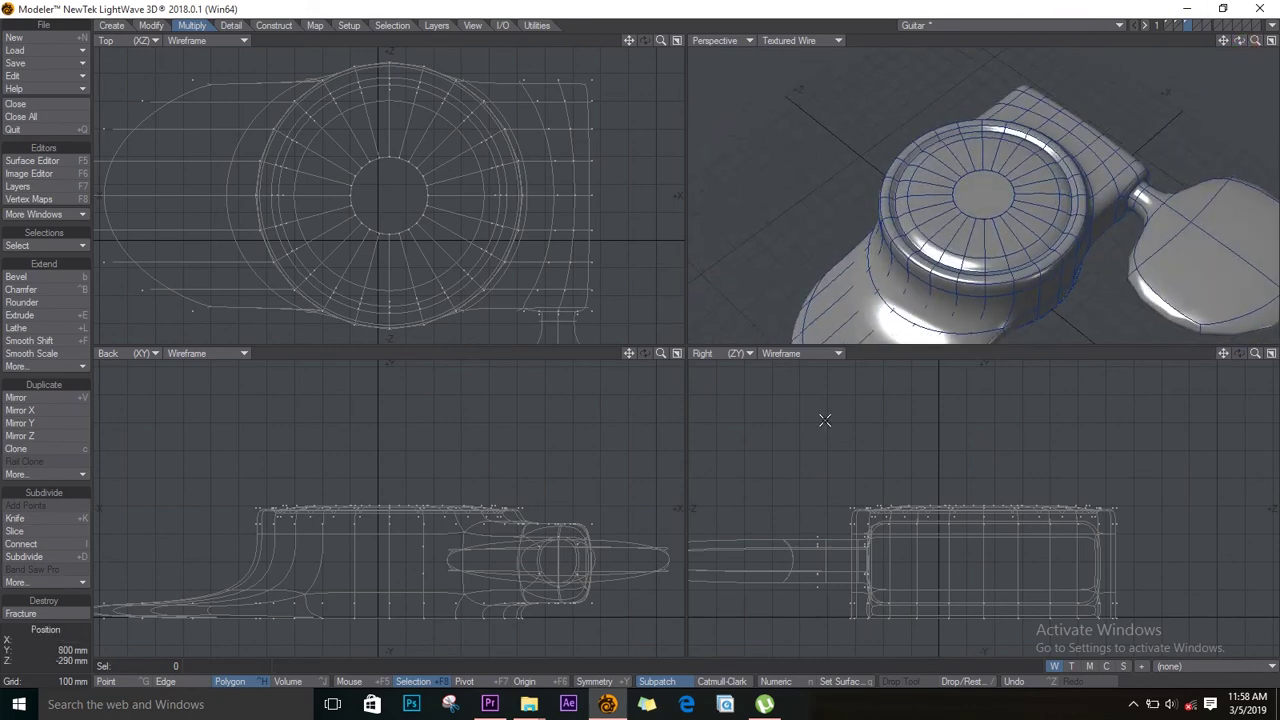
Select the flat flange's polygons, tighten its smoothed transition into the cylinder wall, and clear the selection.
mouse_move(184, 575)
left_mouse_down()
mouse_move(221, 615)
mouse_move(242, 614)
mouse_move(198, 578)
mouse_move(234, 630)
mouse_move(146, 607)
mouse_move(62, 613)
left_mouse_up()
mouse_move(137, 600)
left_mouse_down("shift")
mouse_move(231, 614)
mouse_move(260, 560)
mouse_move(237, 575)
left_mouse_up("shift")
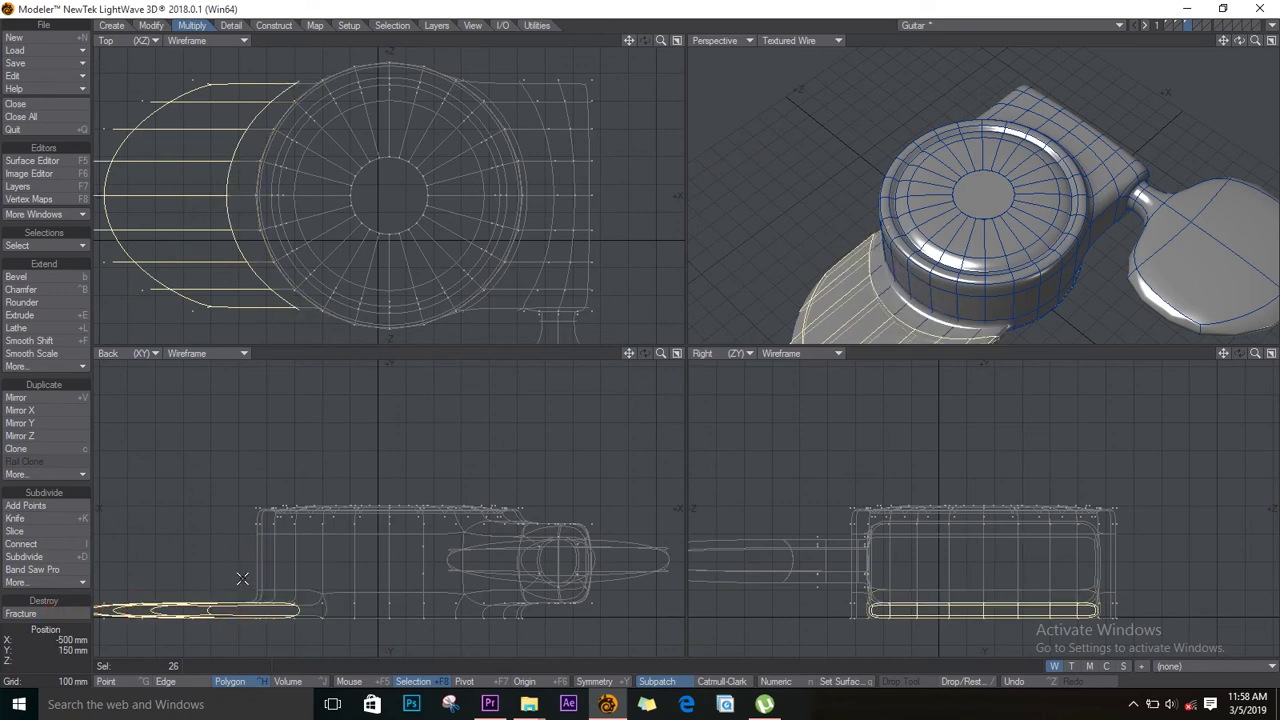
key("ctrl+g")
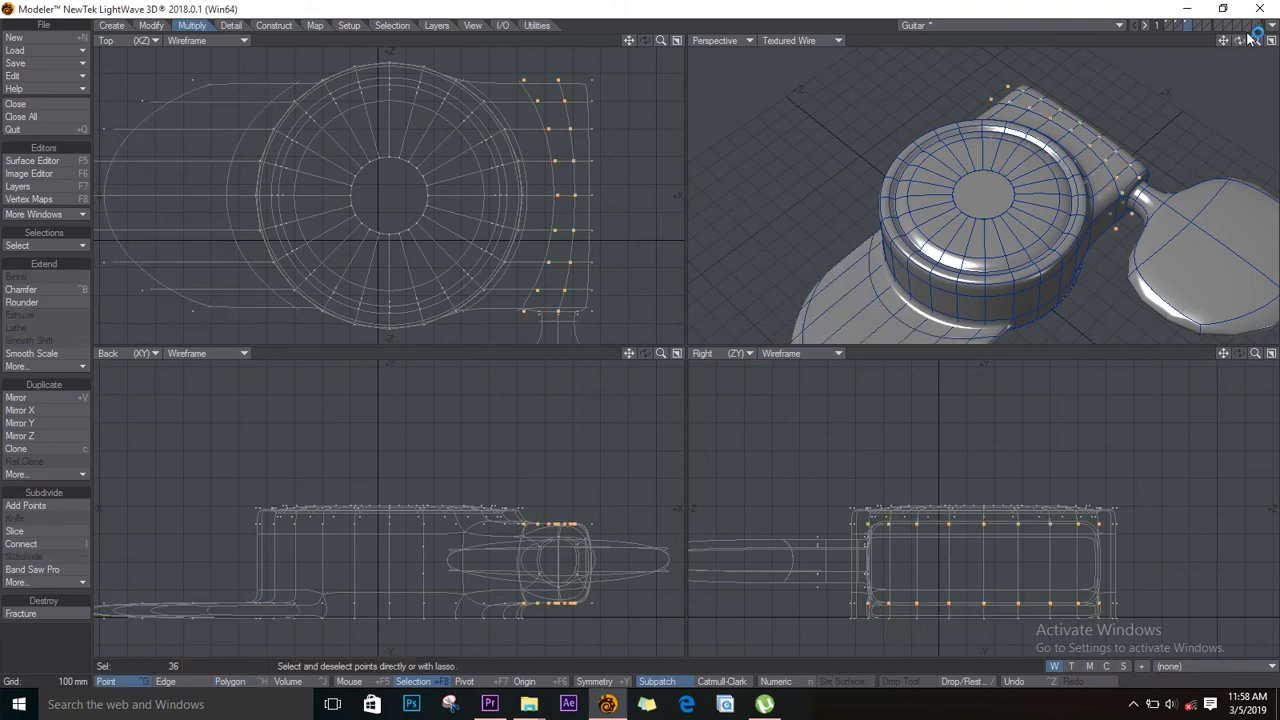
key("slash")
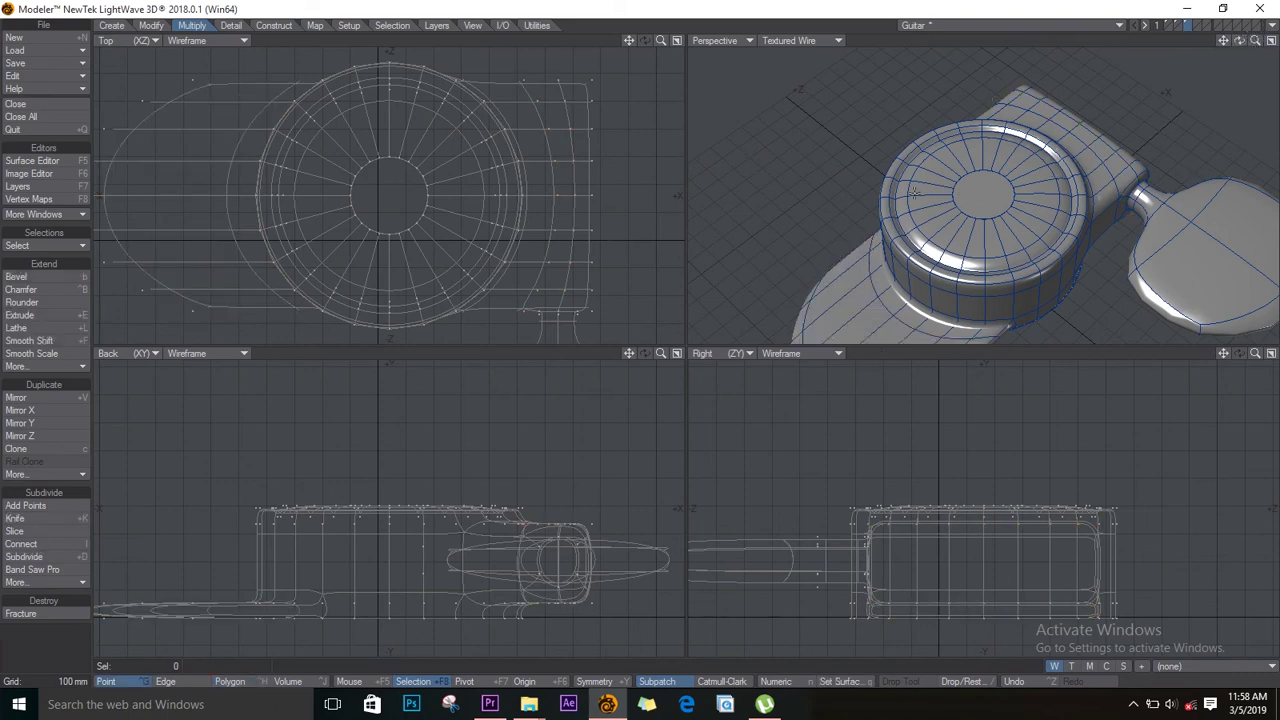
Select the cap's flat top polygons, extend them in place to sharpen the smoothed inner edge, and clear the selection.
key("space")
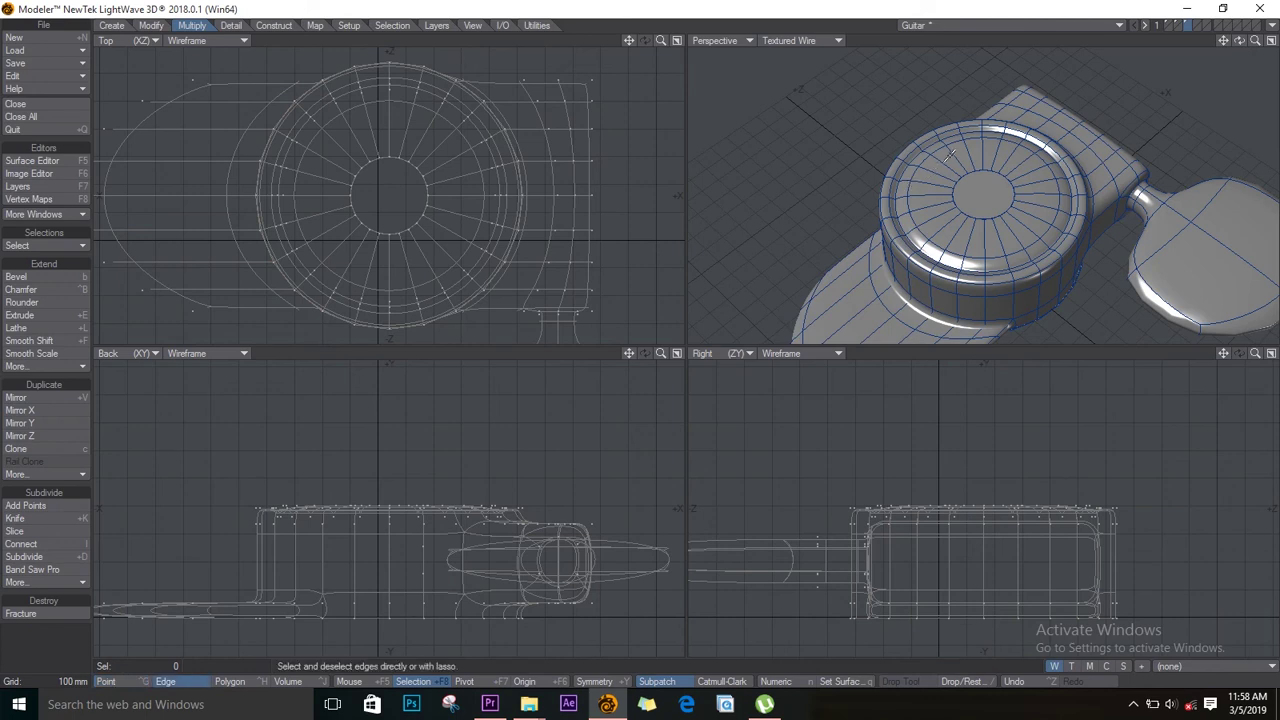
key("space")
left_click(990, 188)
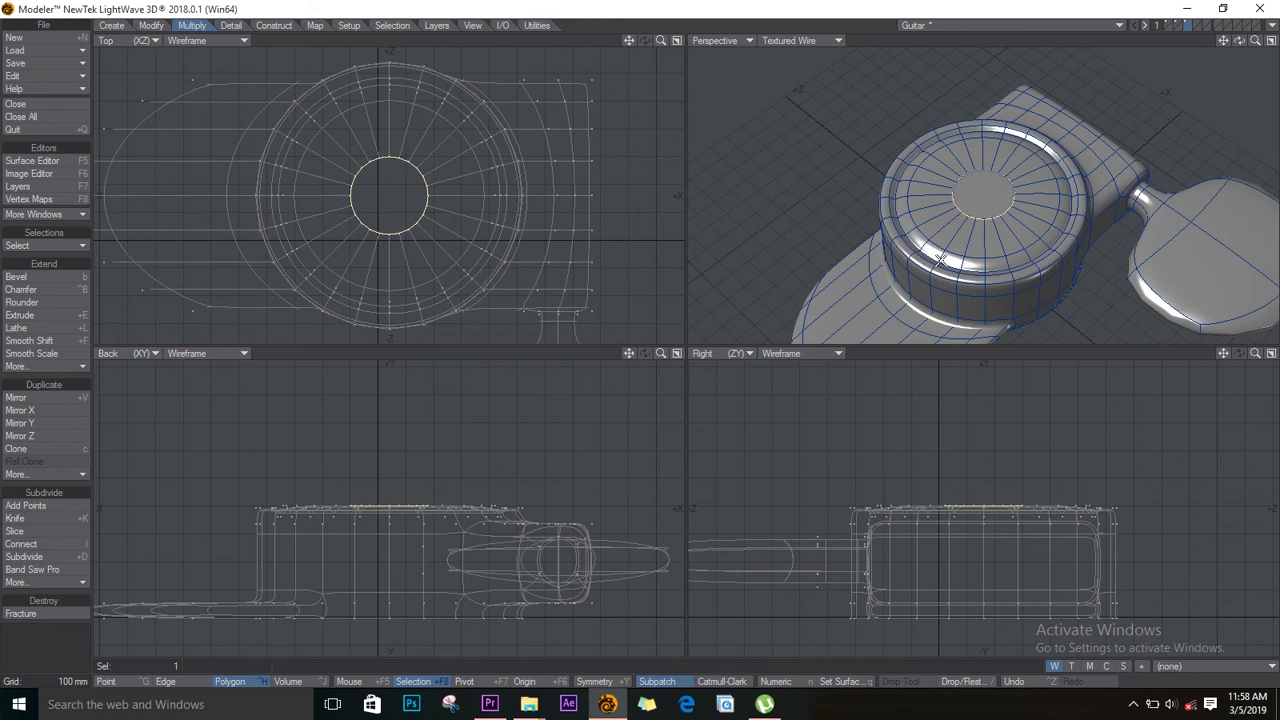
key("shift+bracketright")
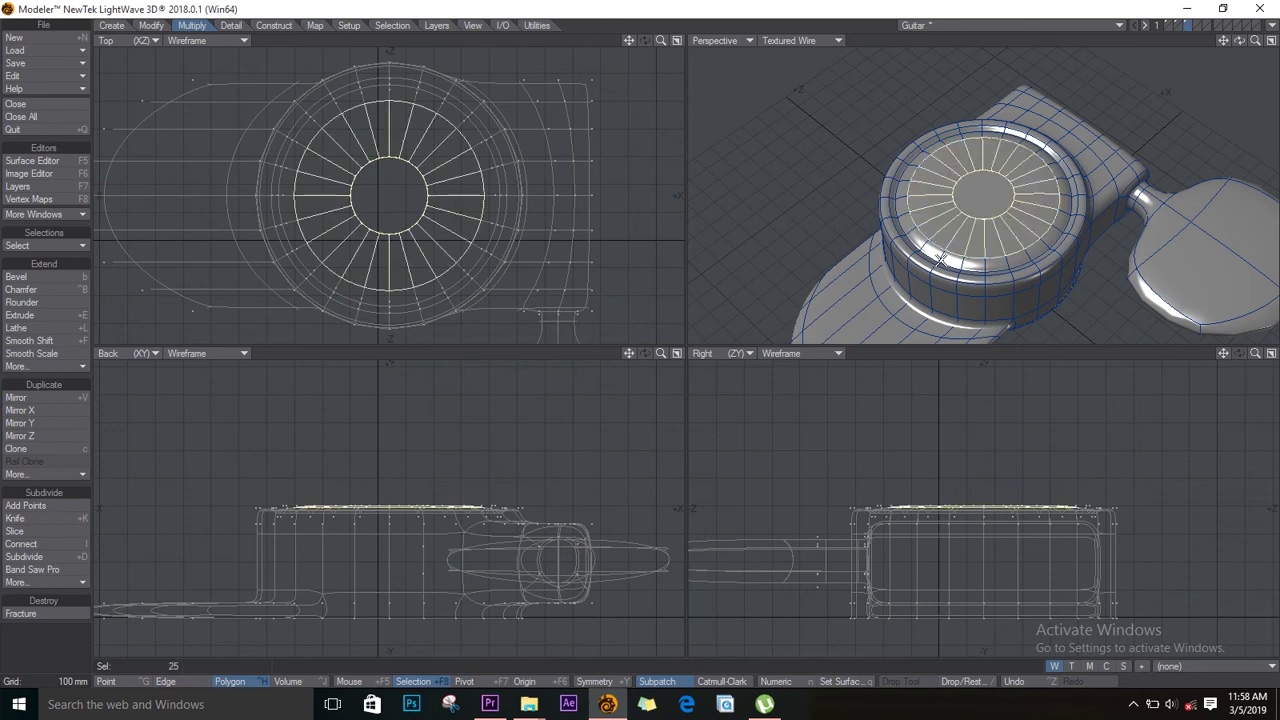
key("shift+e")
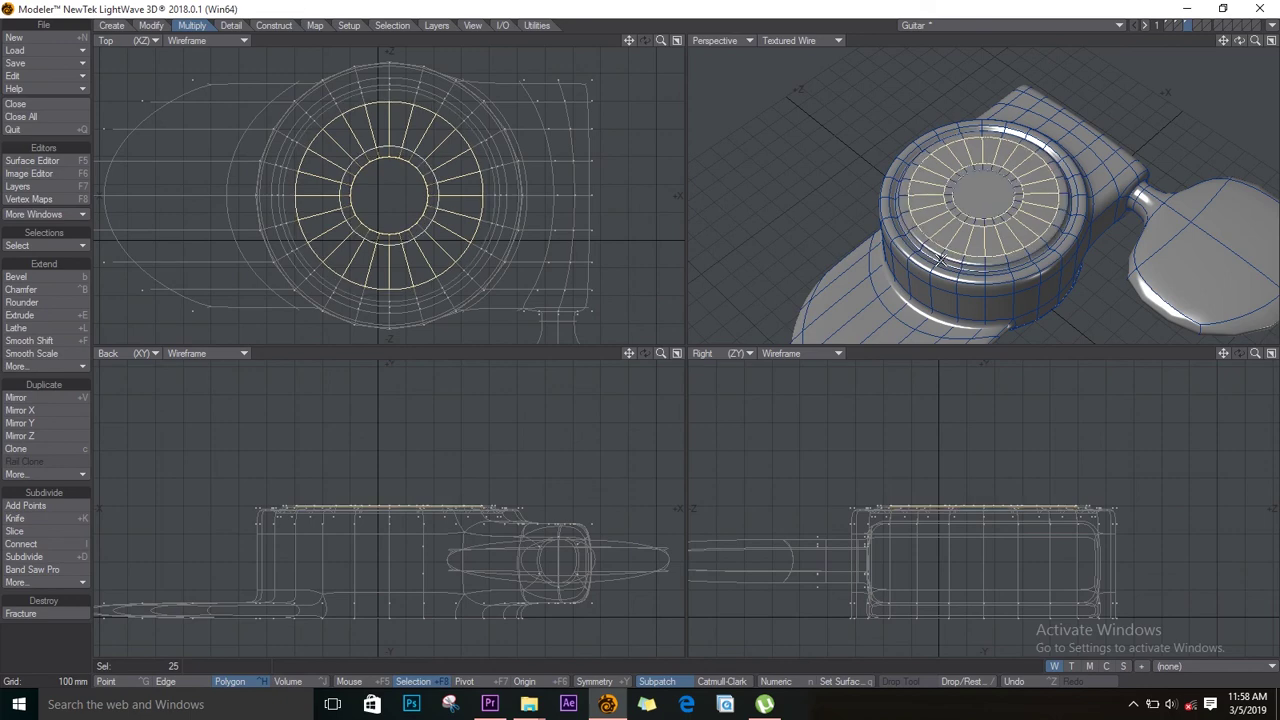
key("slash")
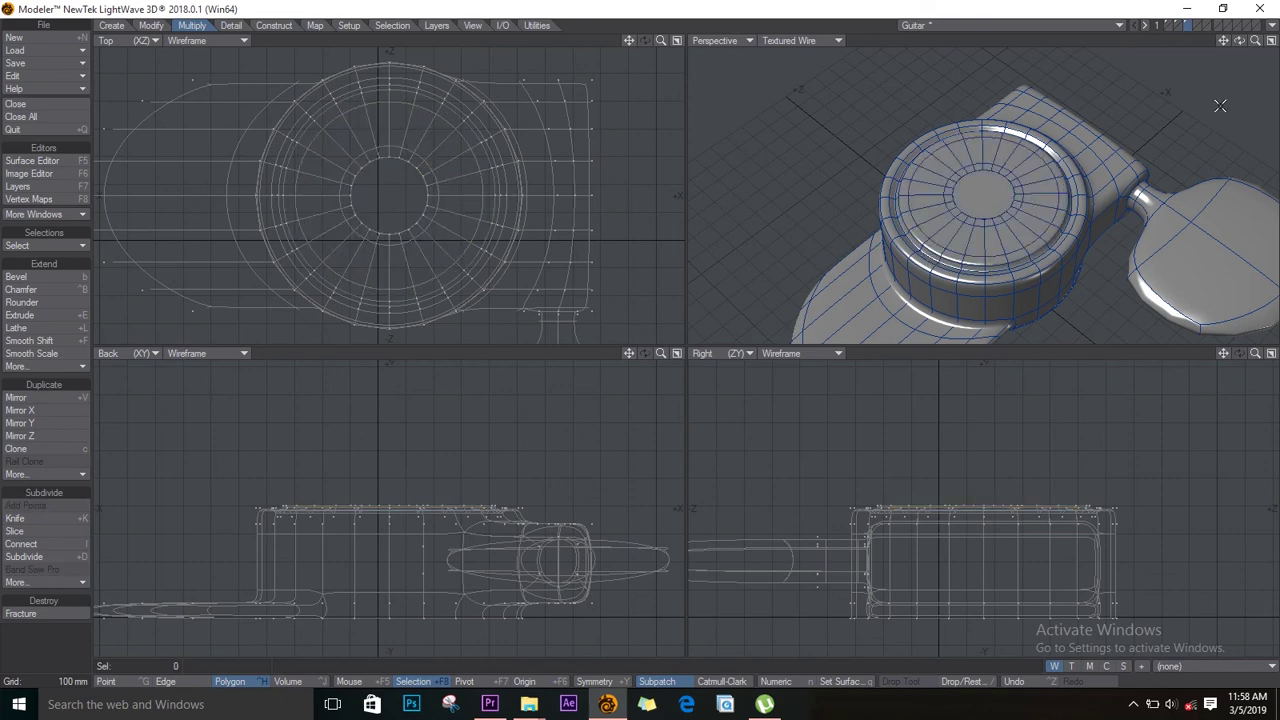
Select the paddle knob's outer polygons and extend them in place to square off its smoothed shoulders near the stem.
left_click_drag(1239, 40, 1263, 105)
left_click_drag(1223, 40, 1139, 117)
left_click_drag(928, 256, 970, 248)
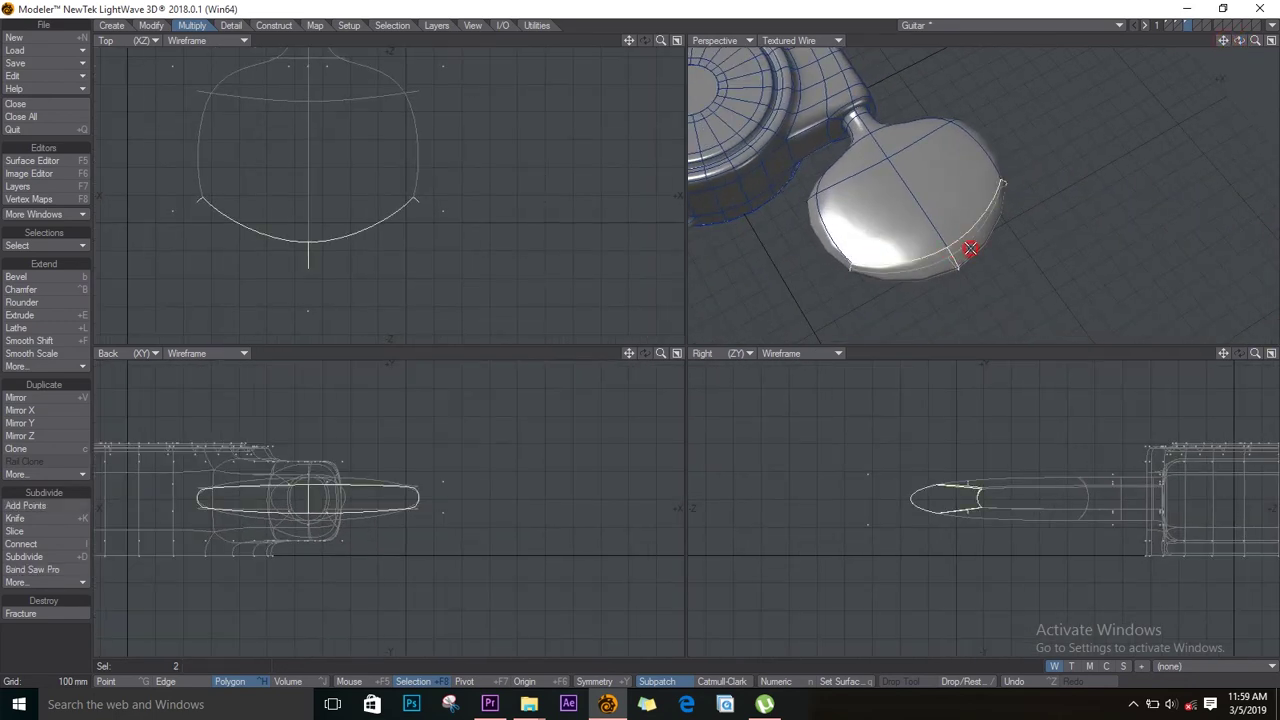
key("bracketright")
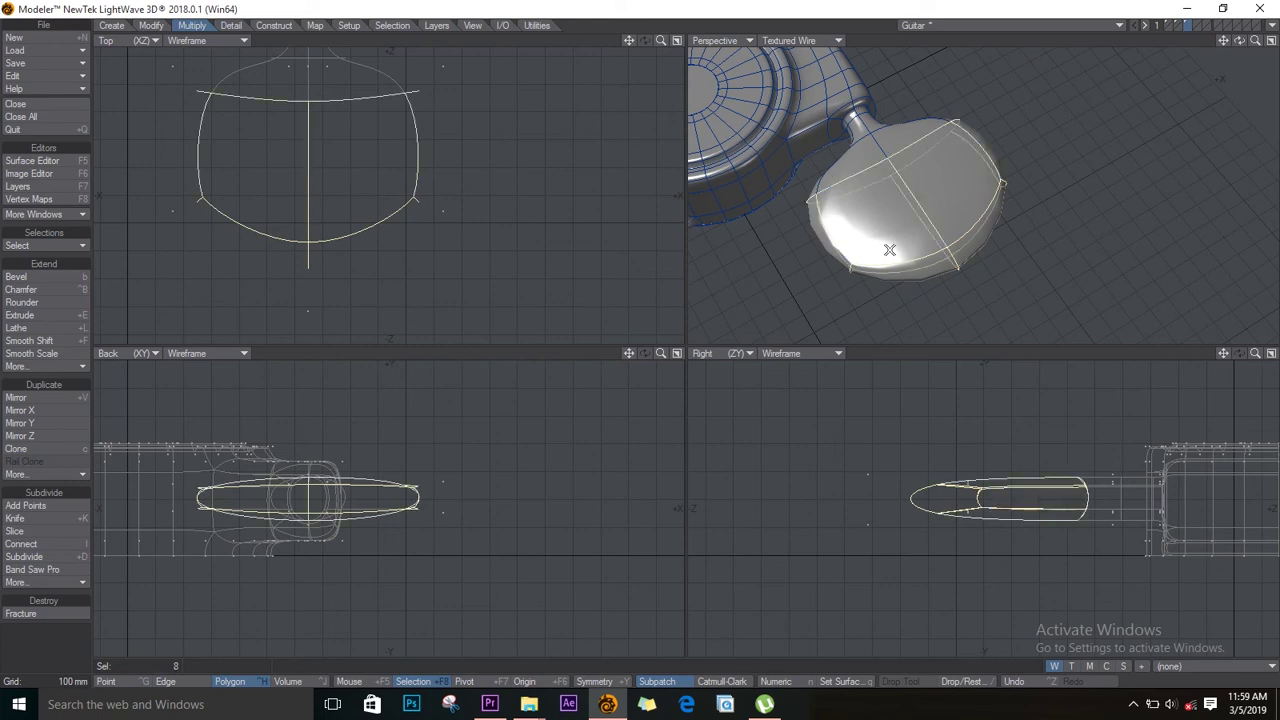
key("e")
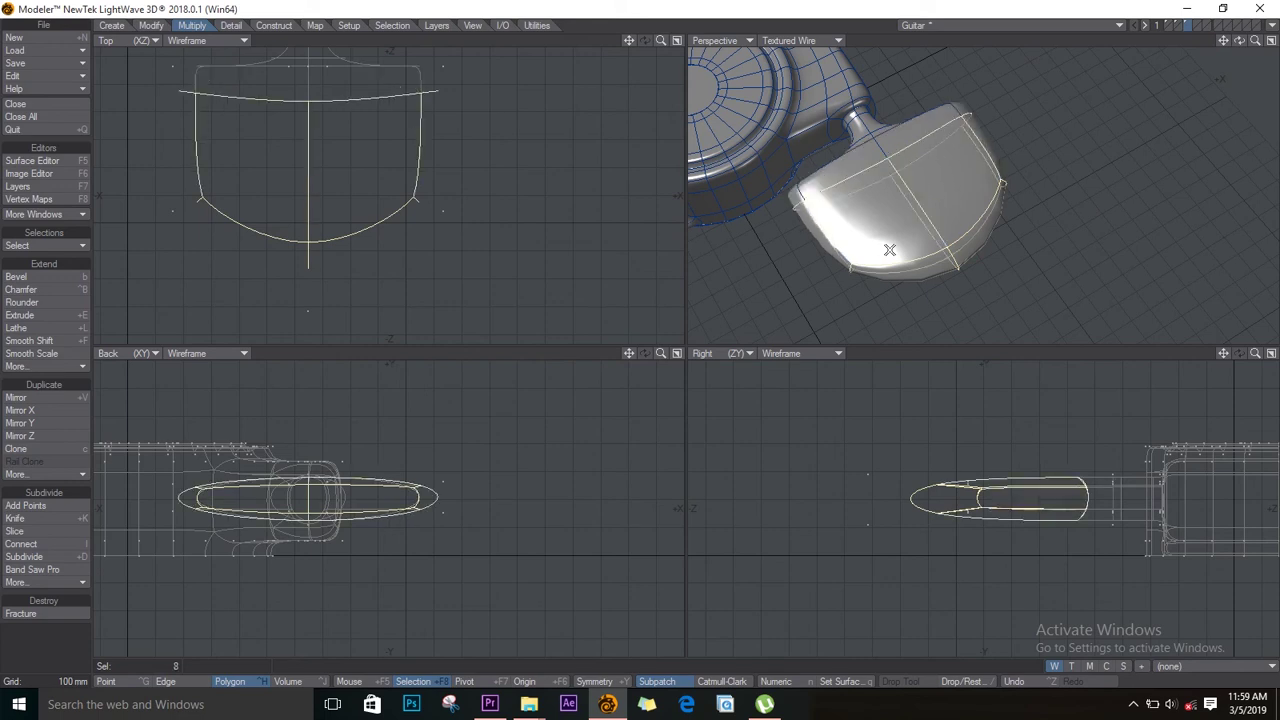
Extend the paddle knob's two end polygons in place to sharpen its curved outer edge, and clear the selection.
left_click(1022, 497)
mouse_move(951, 503)
left_mouse_down()
mouse_move(891, 509)
mouse_move(892, 497)
left_mouse_up()
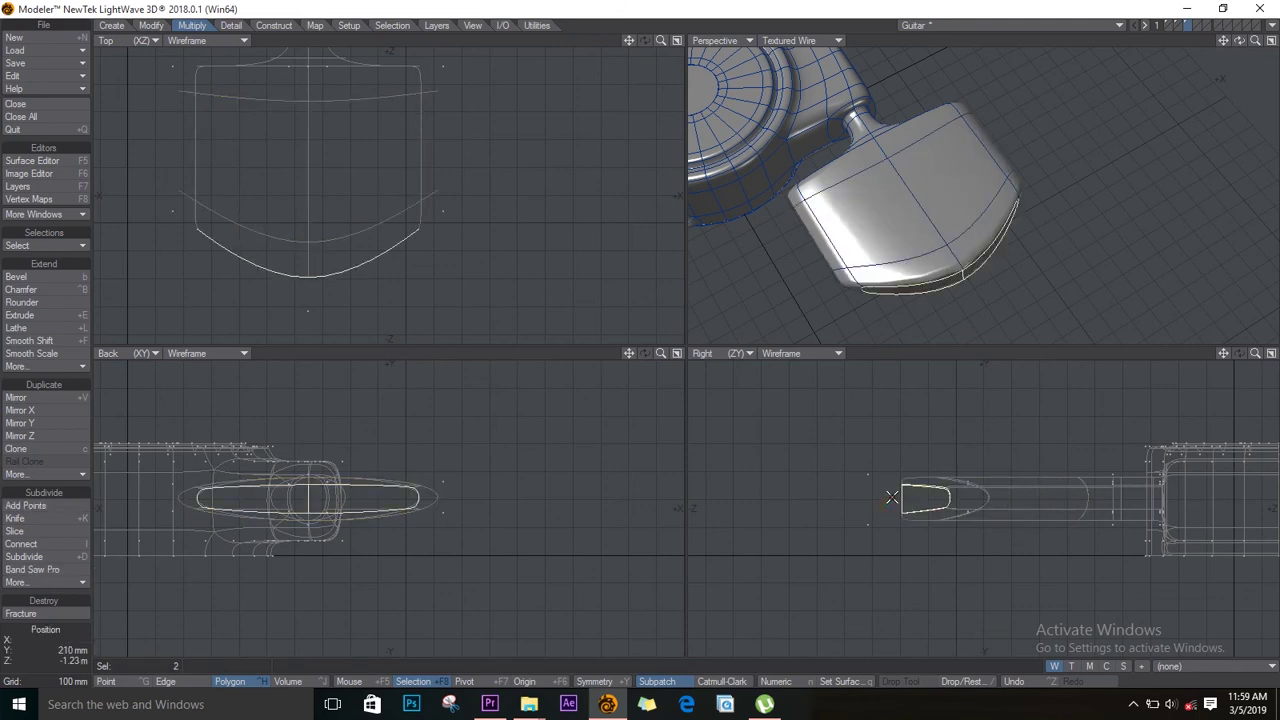
left_click(891, 495)
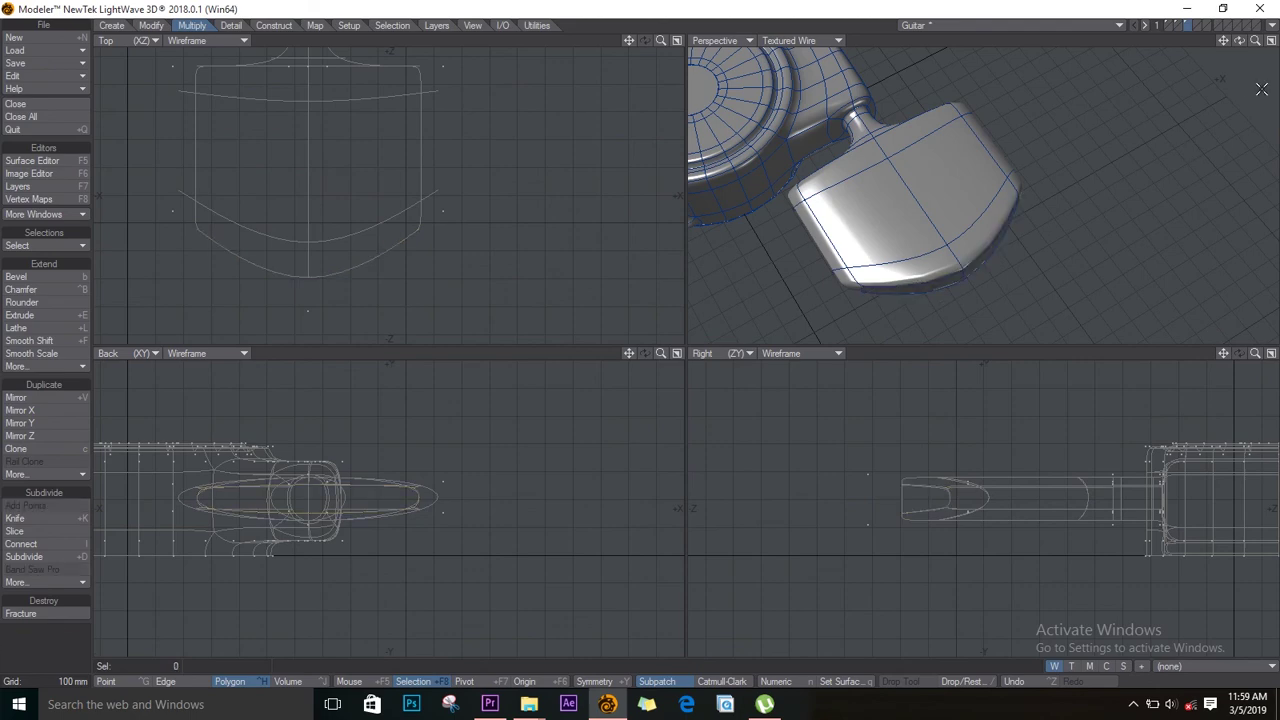
Draw a short disc over the flange with radii of about 130 mm in X and 140 mm in Z.
left_click_drag(1223, 40, 1234, 84)
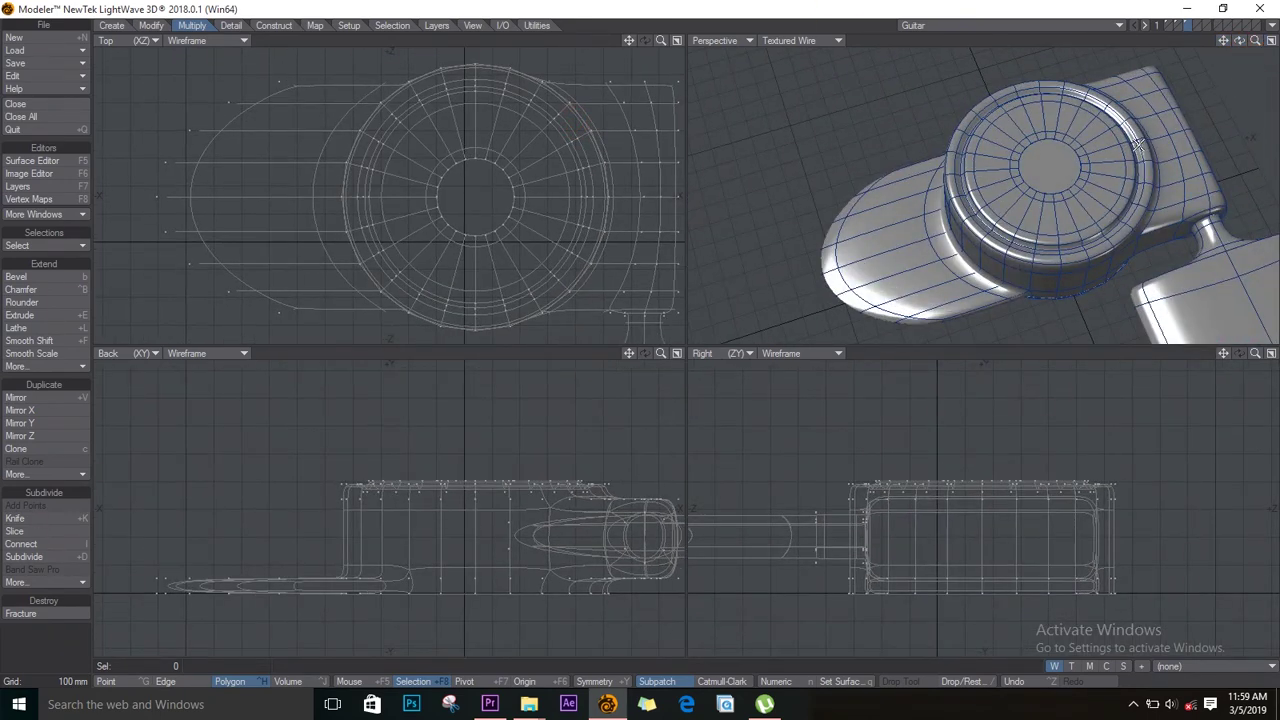
left_click(112, 27)
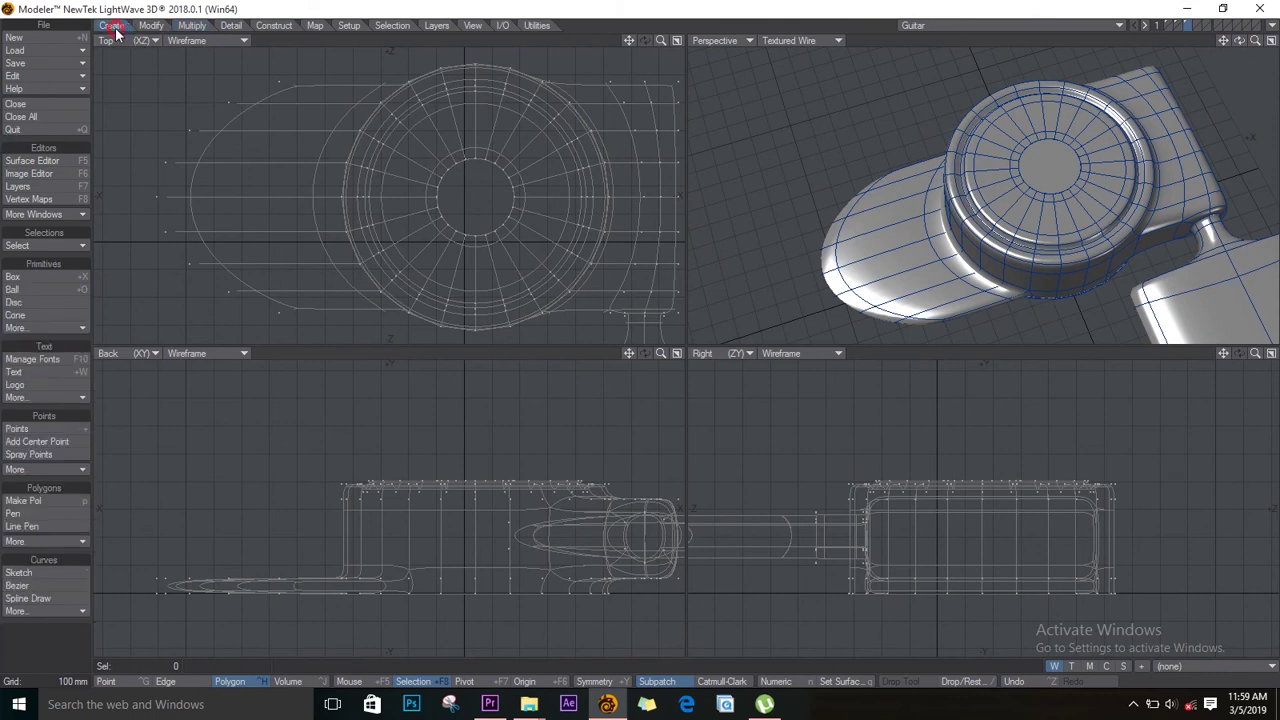
left_click(20, 303)
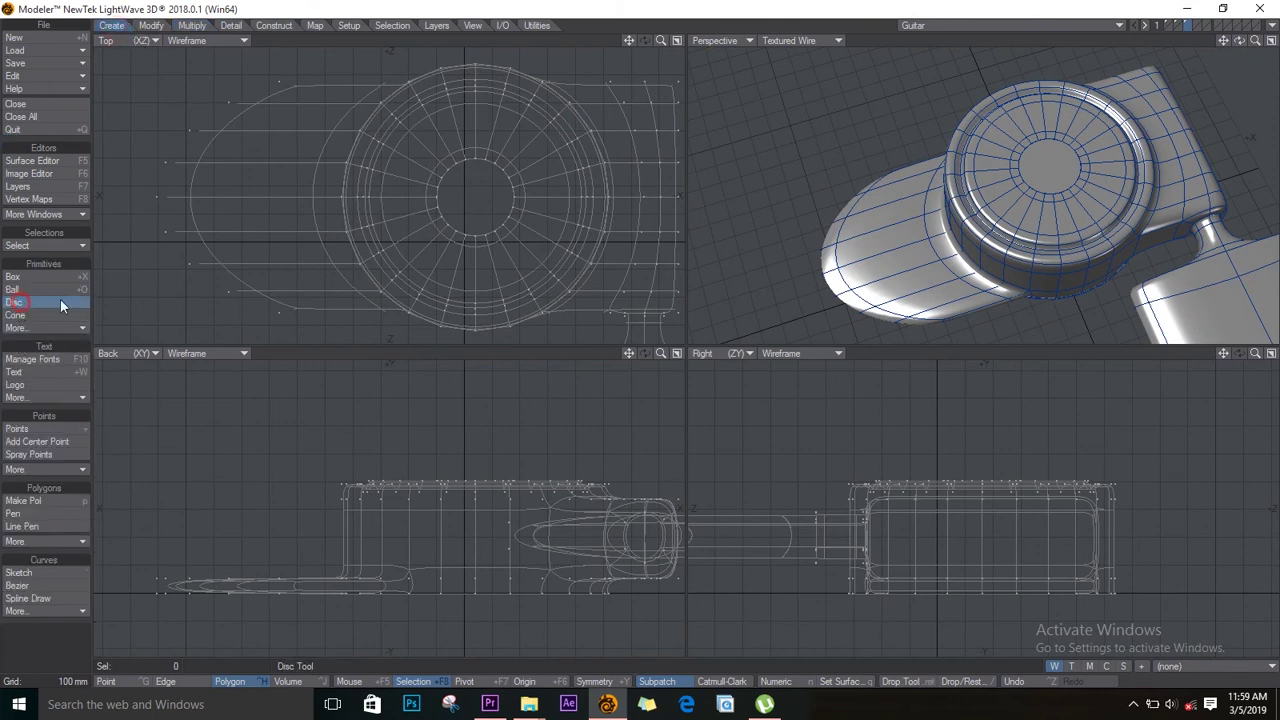
left_click_drag(248, 185, 286, 222)
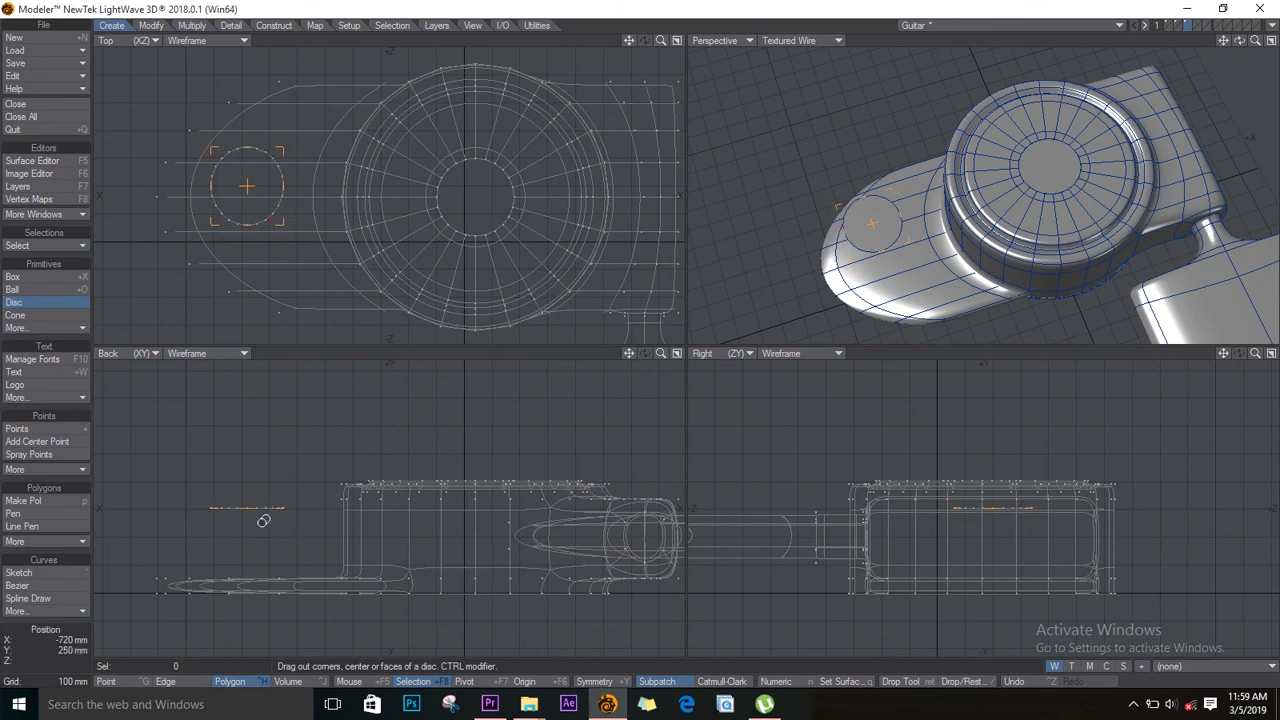
left_click_drag(263, 517, 276, 573)
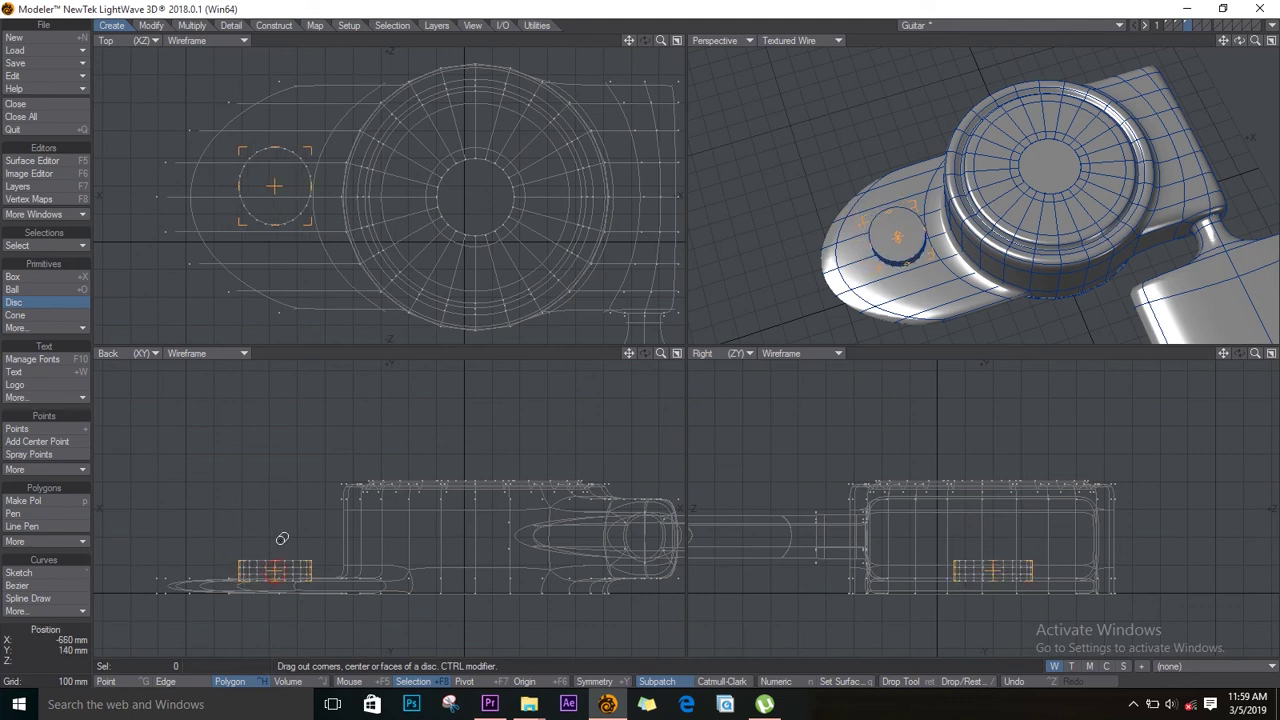
Set the disc to 8 sides, 1 segment and a 140 mm X radius, and finish creating it.
key("n")
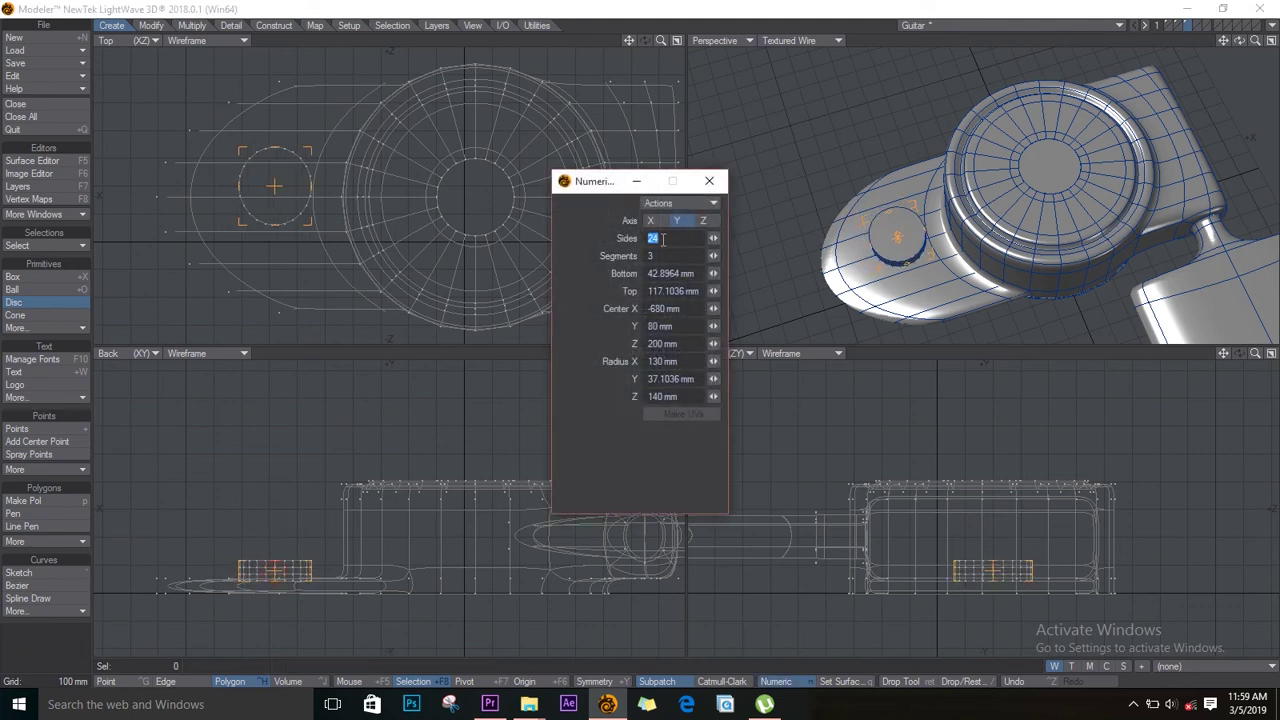
left_click(593, 292)
left_click(579, 238)
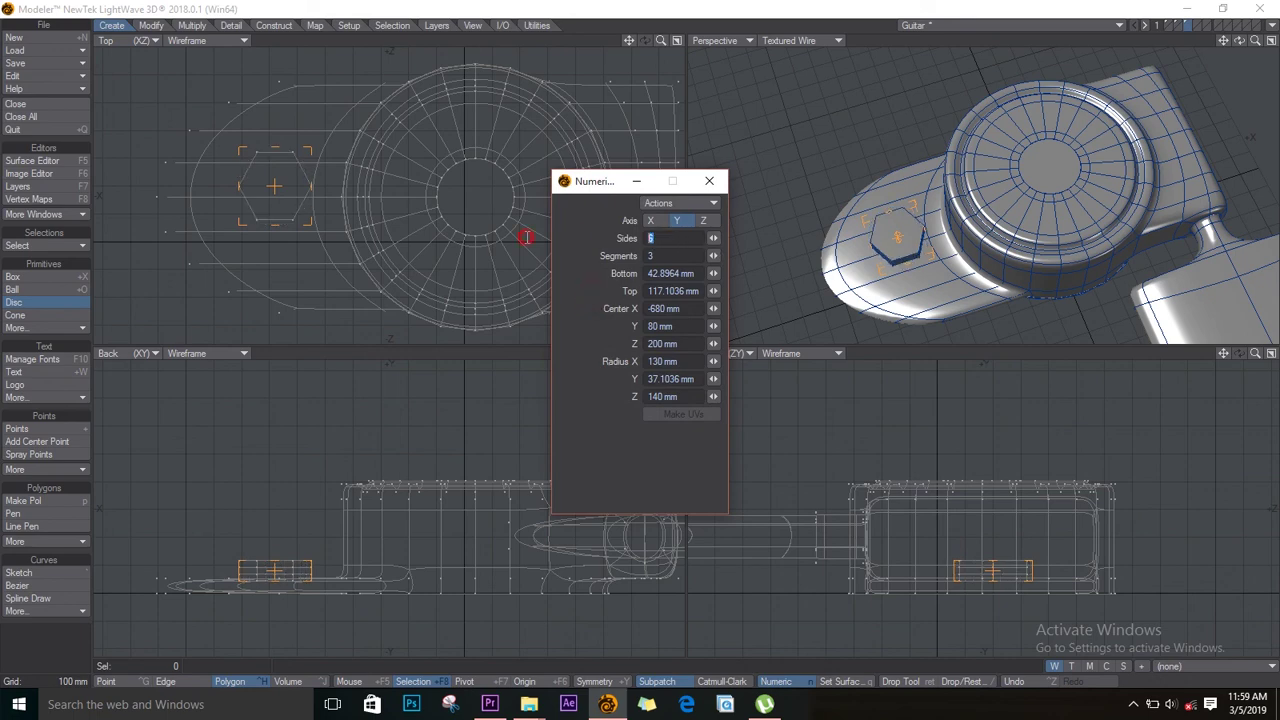
type("8")
key("Tab")
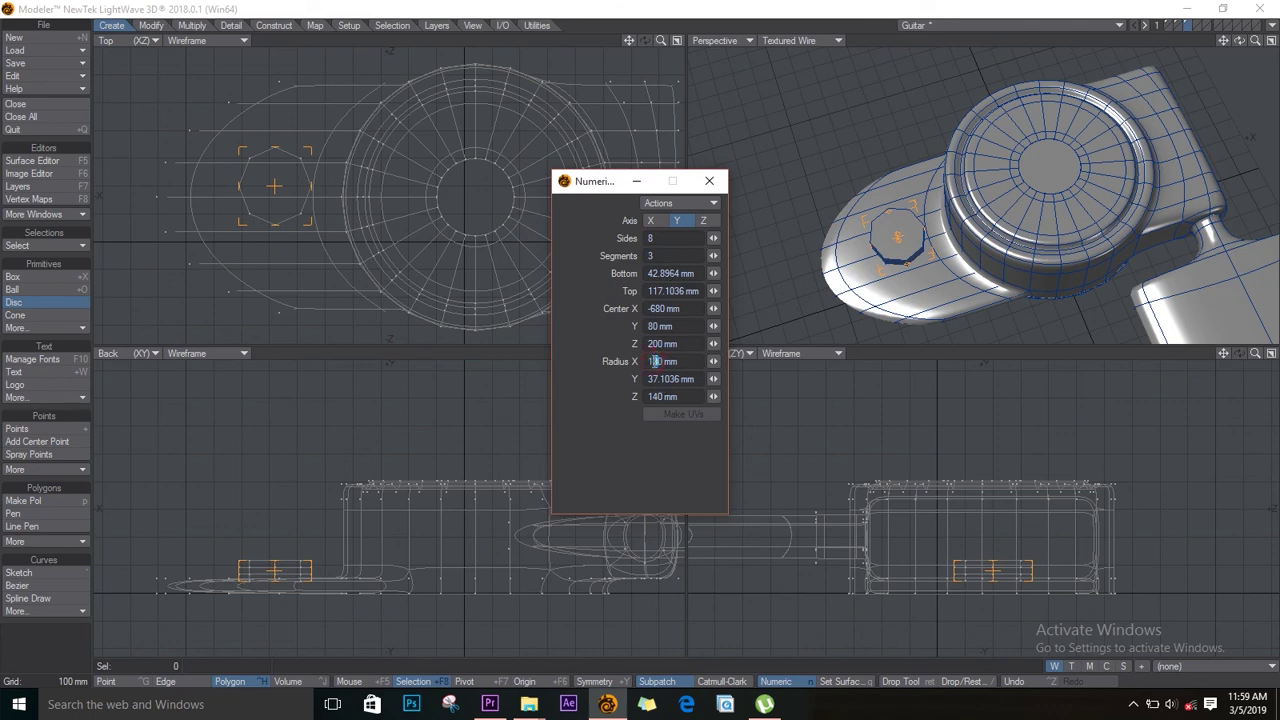
left_click(599, 394)
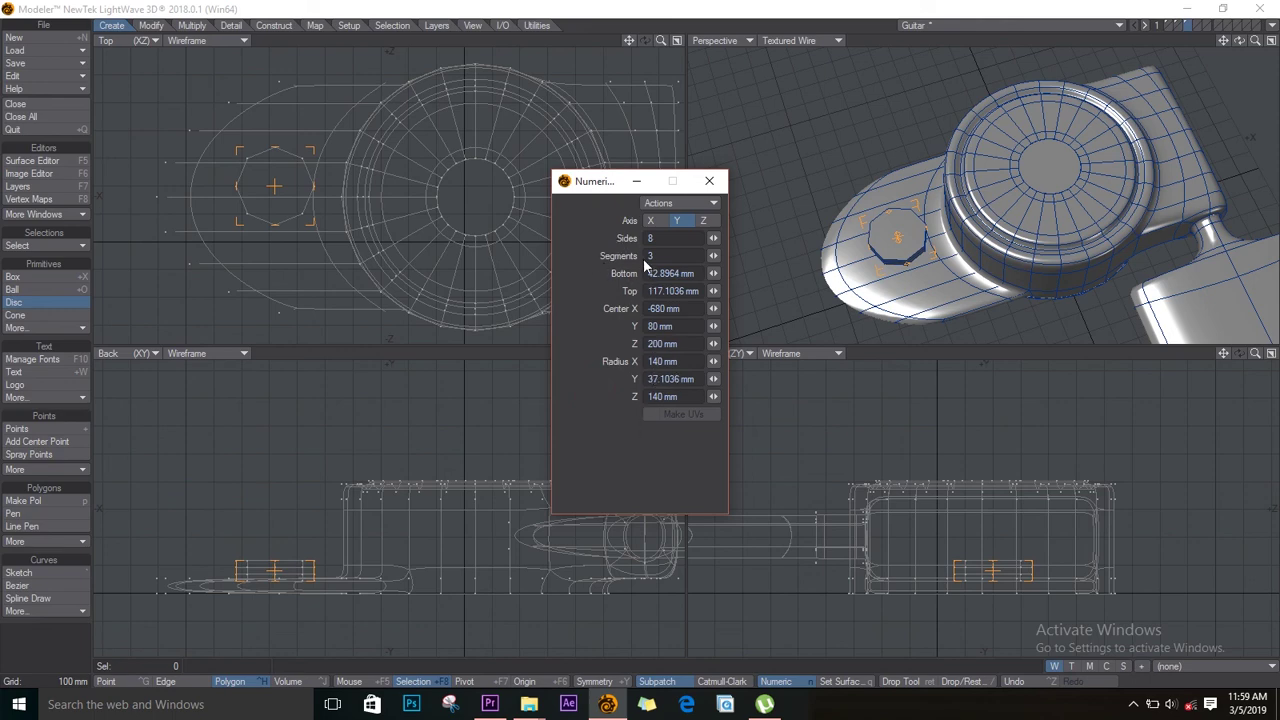
key("Tab")
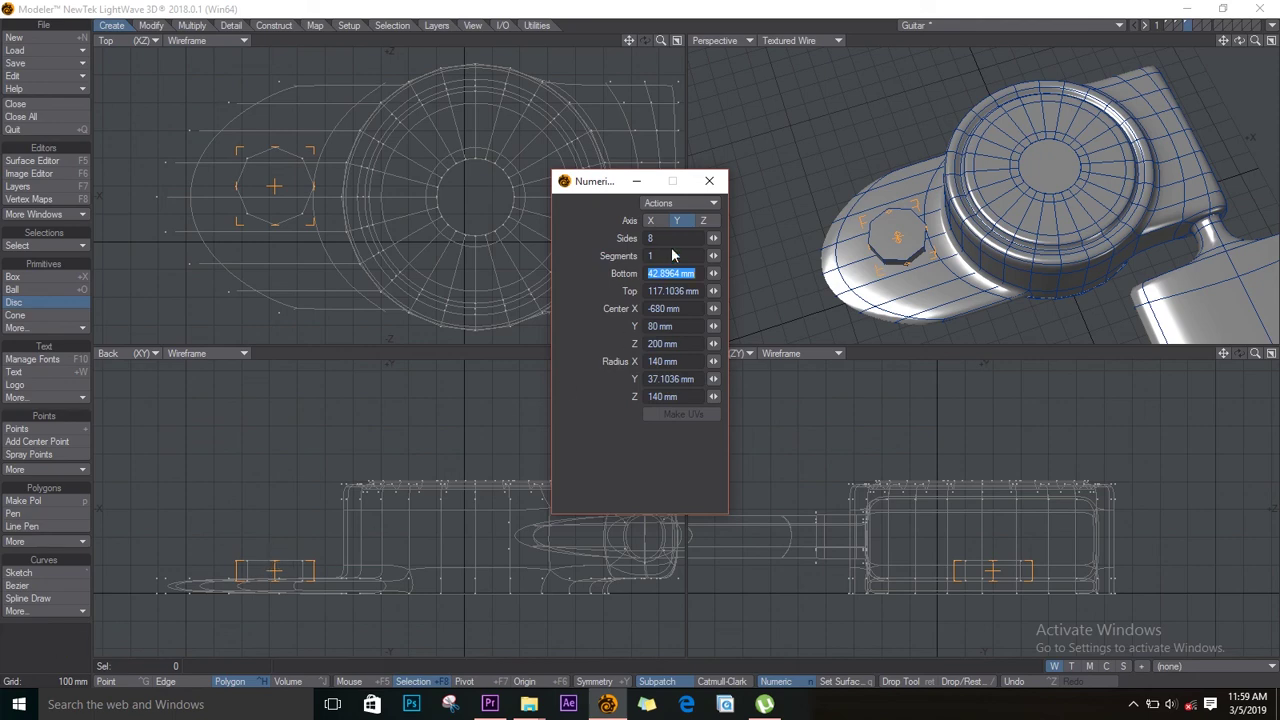
left_click(709, 183)
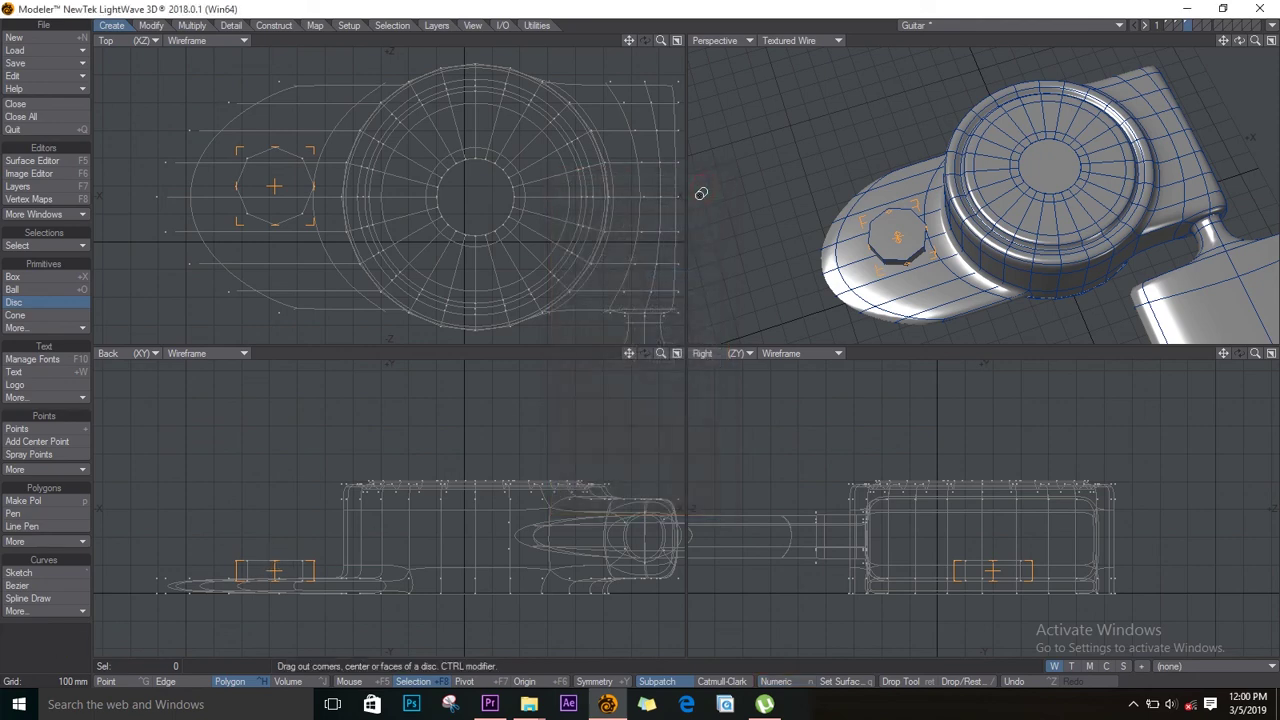
key("space")
Select the whole octagonal disc, move it onto the flange's lengthwise centre line, and clear the selection.
left_click(893, 237)
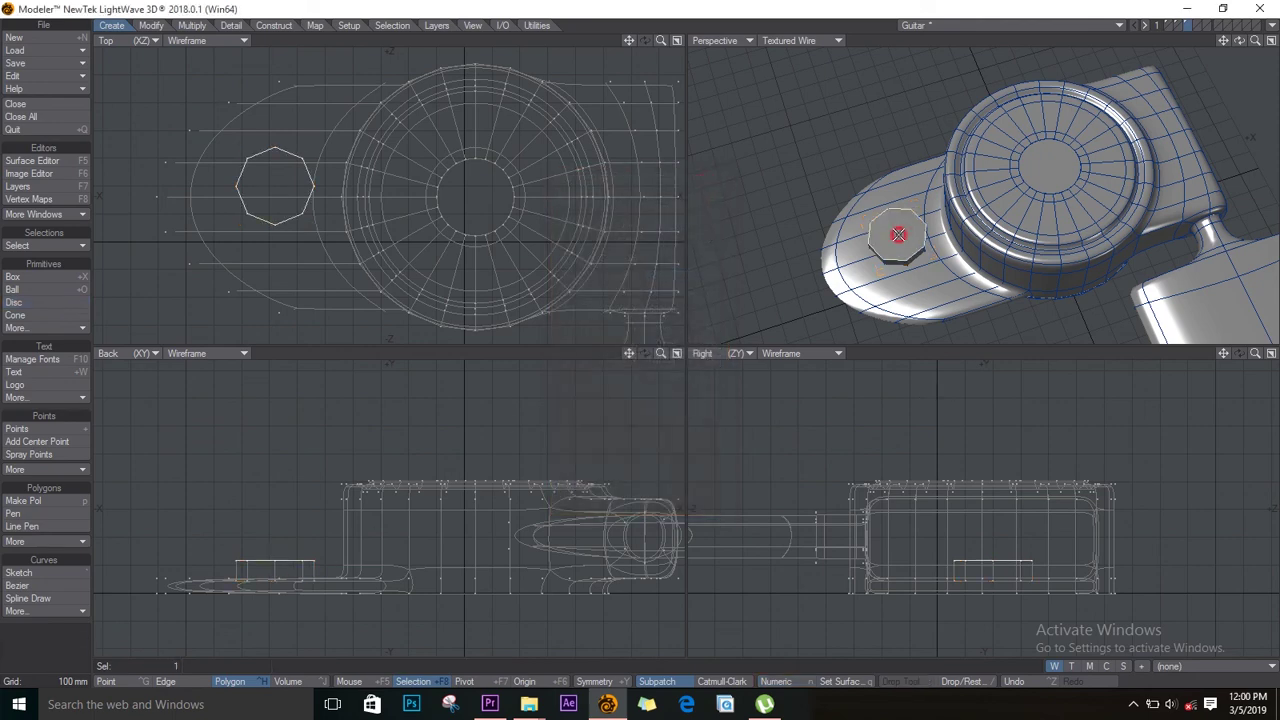
left_click_drag(268, 192, 313, 198, "ctrl+alt")
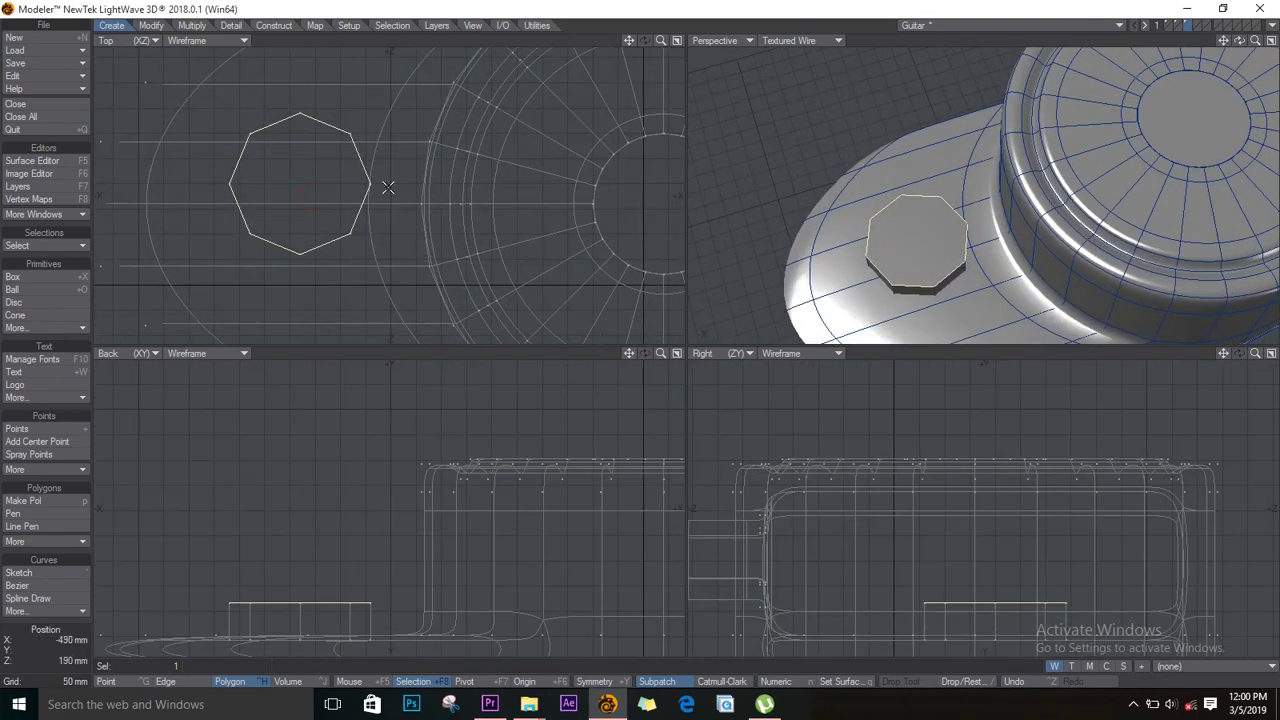
key("t")
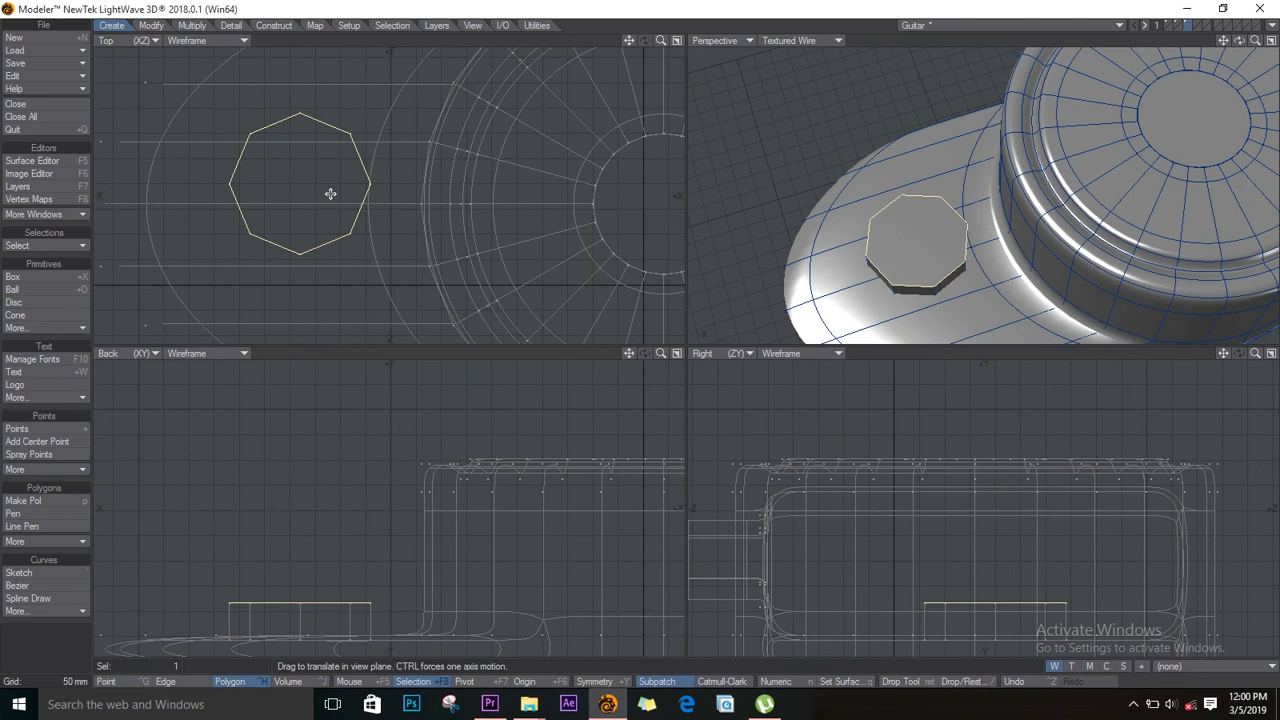
key("]")
left_click_drag(322, 186, 322, 202)
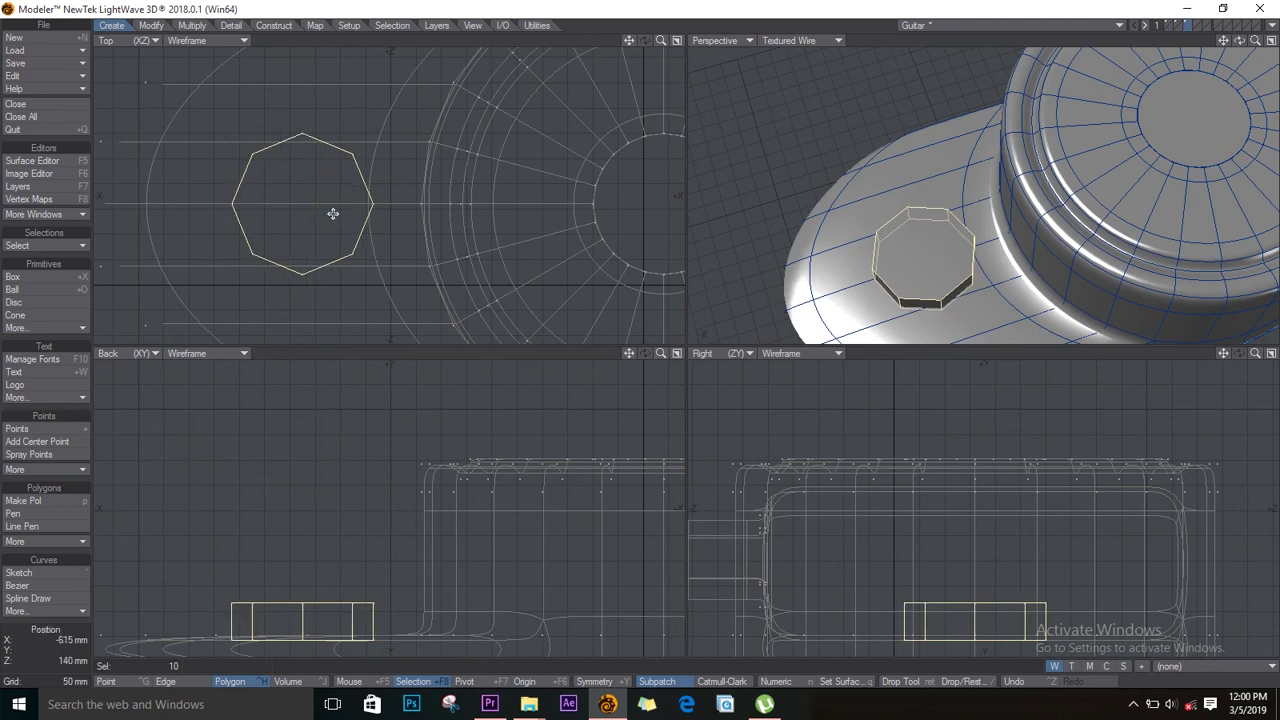
key("space")
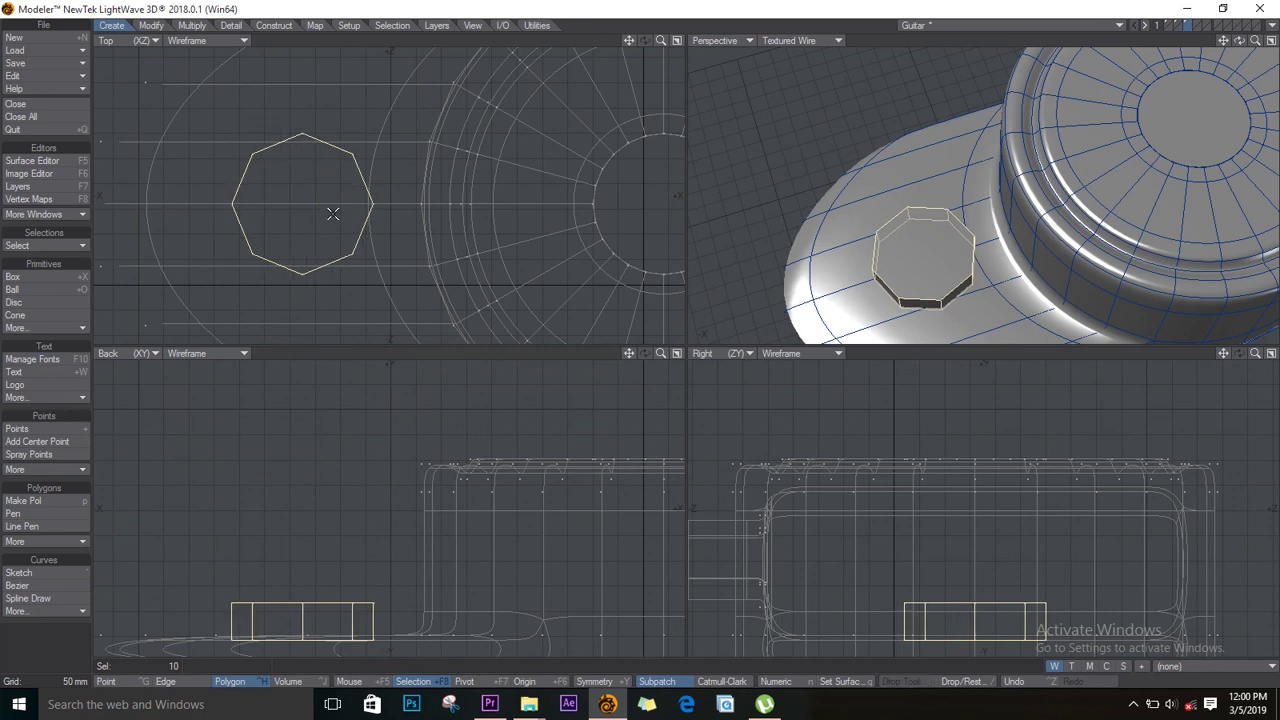
key("slash")
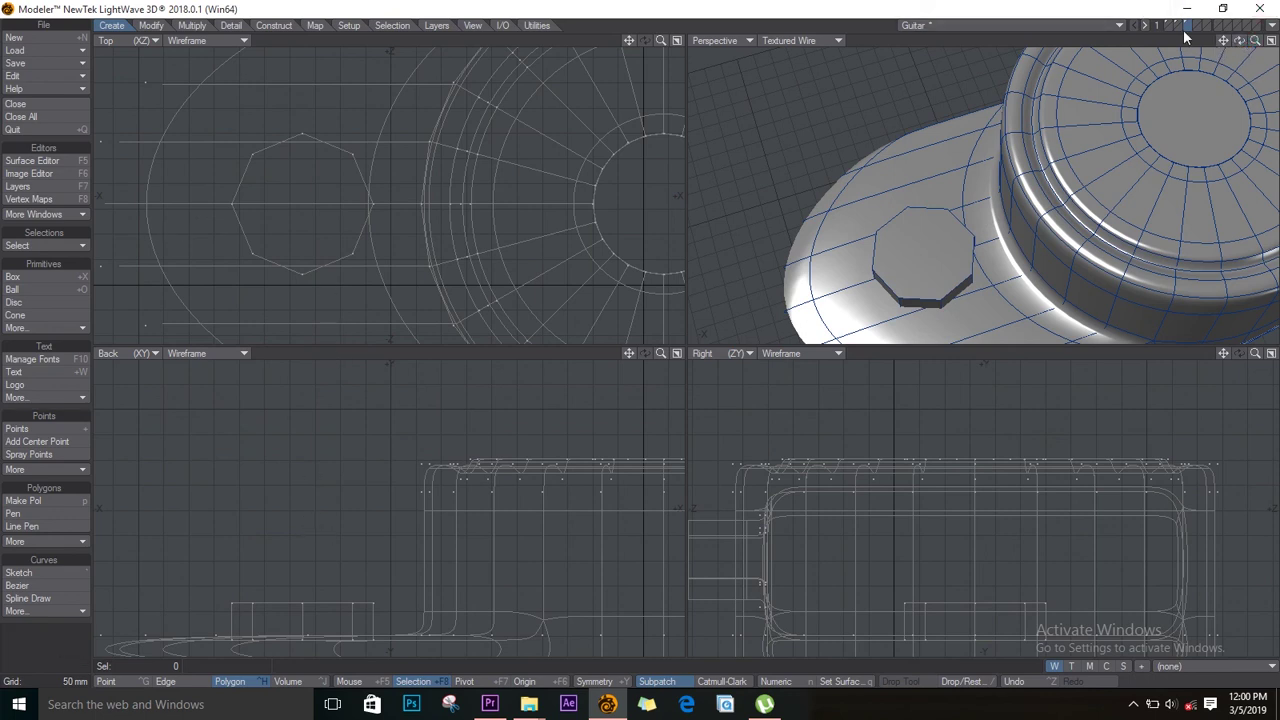
Switch the perspective view to Texture shading and show the guitar layer in the background behind the tuner part.
left_click(792, 40)
left_click(790, 121)
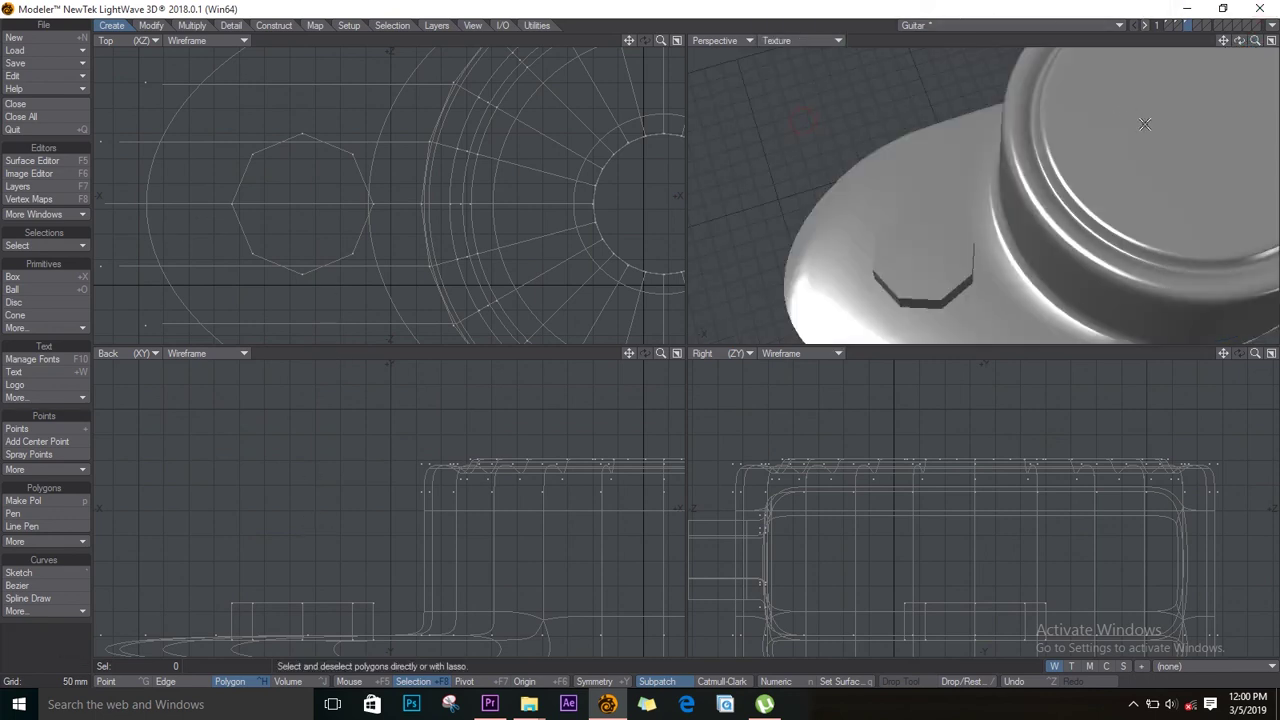
key("a")
left_click_drag(1239, 40, 1184, 84)
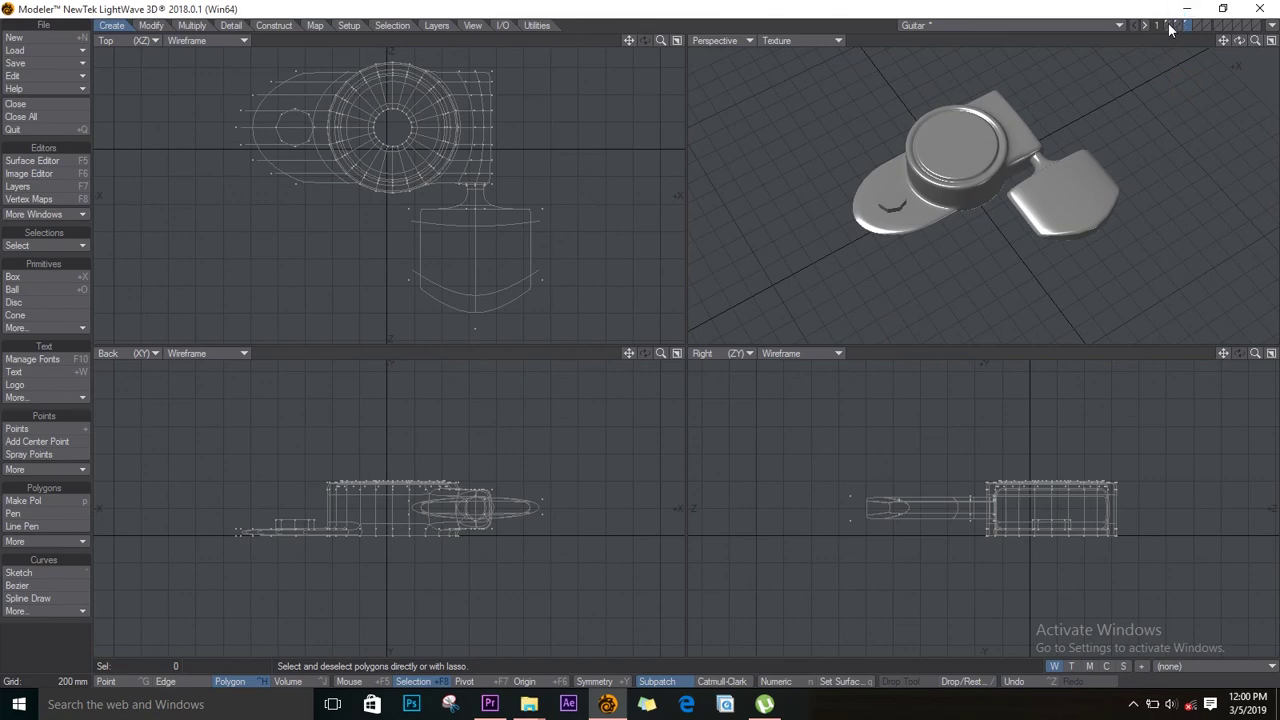
left_click(1177, 29)
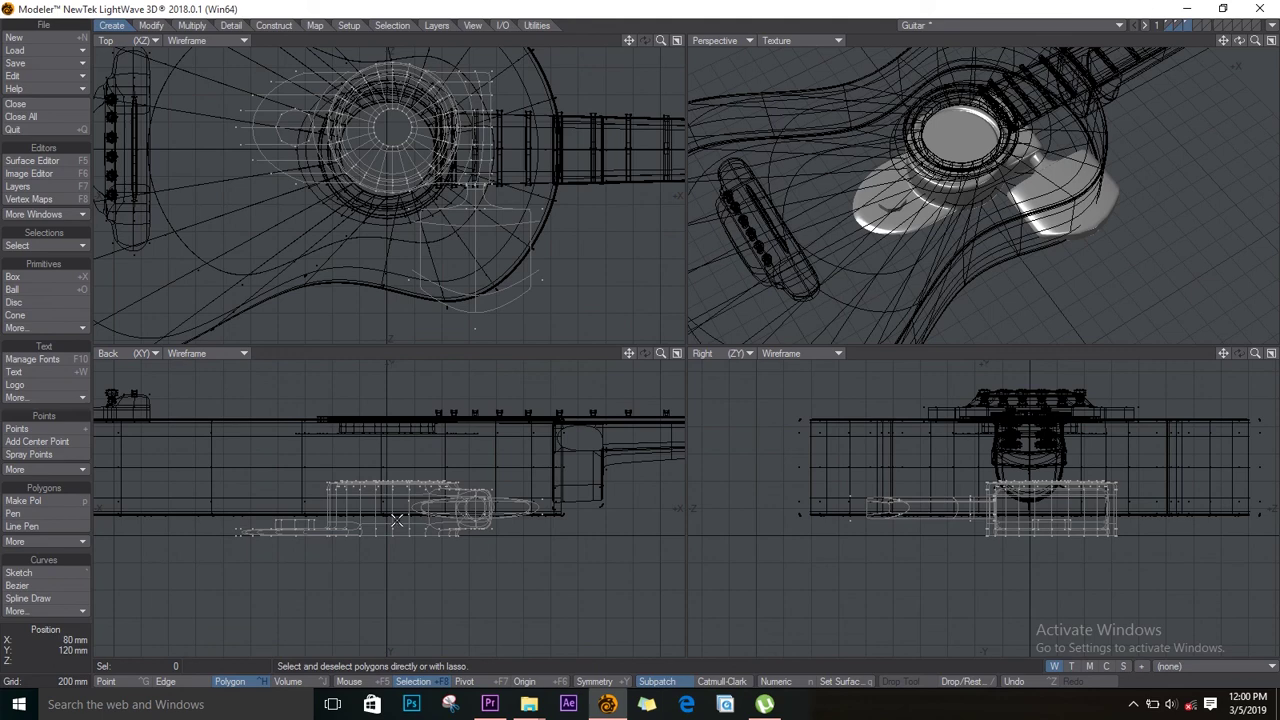
Turn the tuner part upside down with its flange facing the headstock, and move it along the neck.
key("ctrl+z")
key("t")
left_click_drag(383, 148, 682, 190)
key("space")
left_click_drag(352, 196, 126, 220, "alt")
left_click_drag(371, 224, 309, 235, "alt")
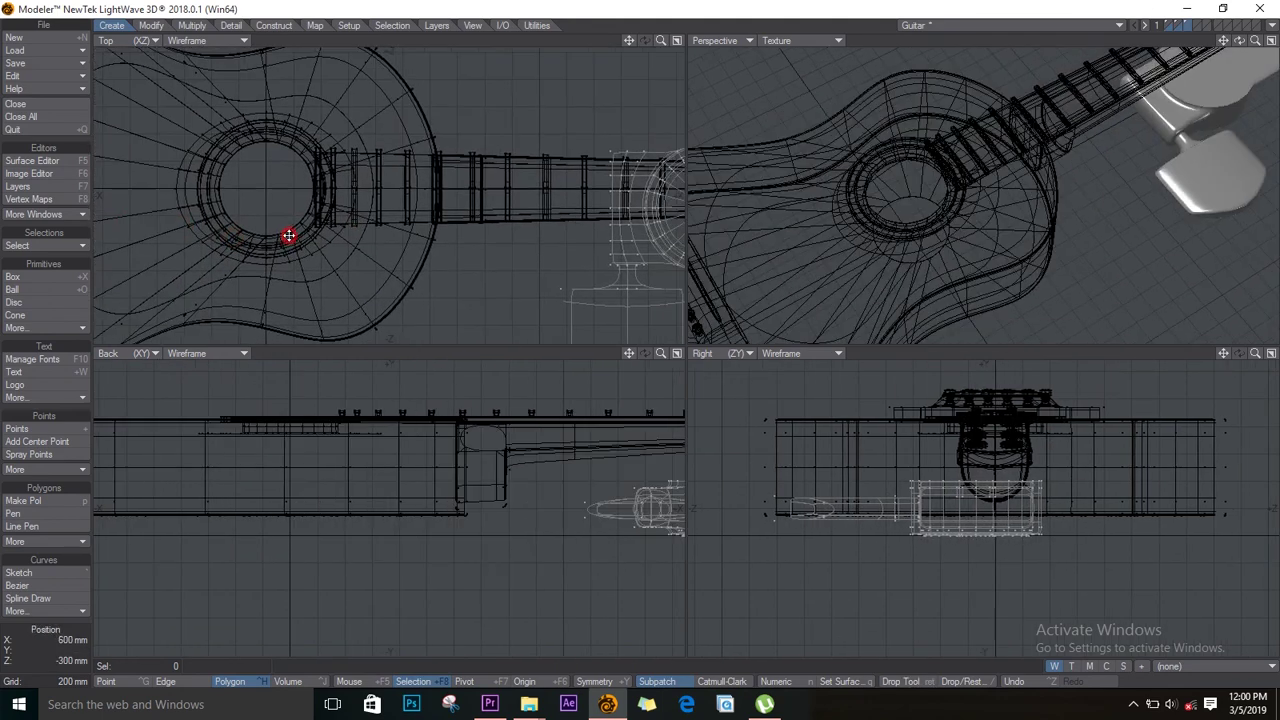
left_click_drag(534, 209, 105, 225, "alt")
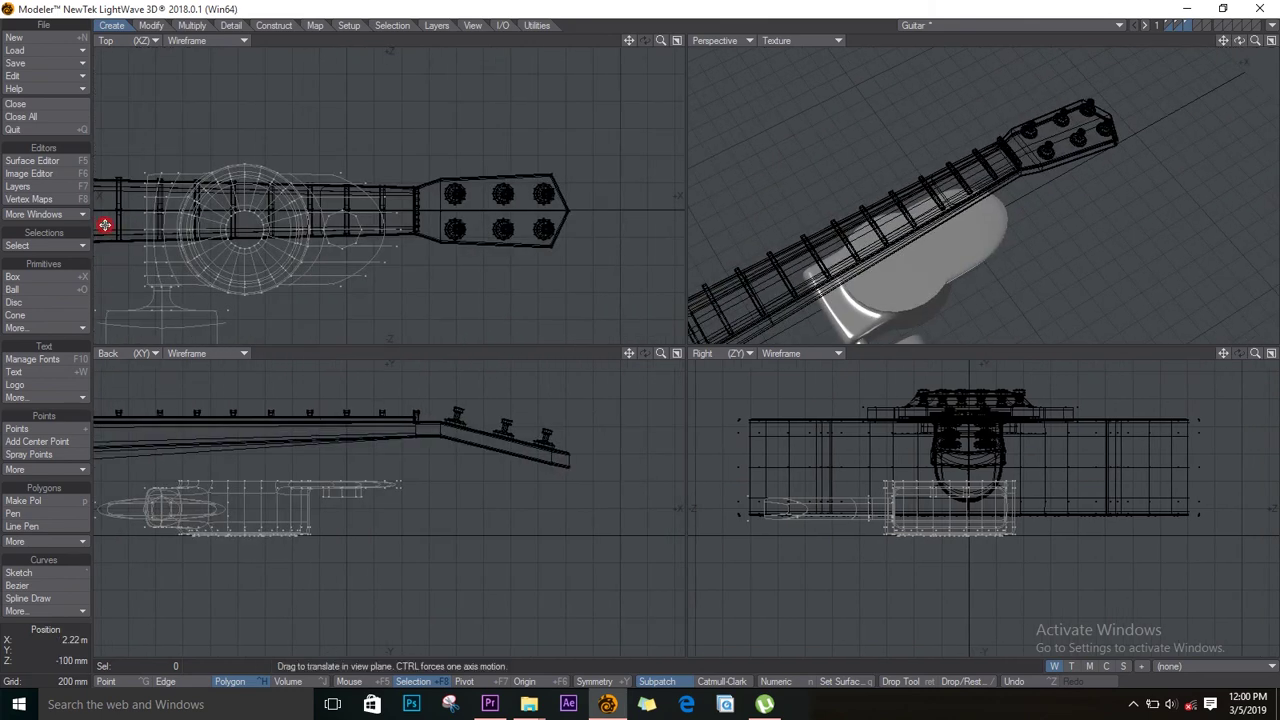
left_click_drag(339, 236, 316, 203, "alt")
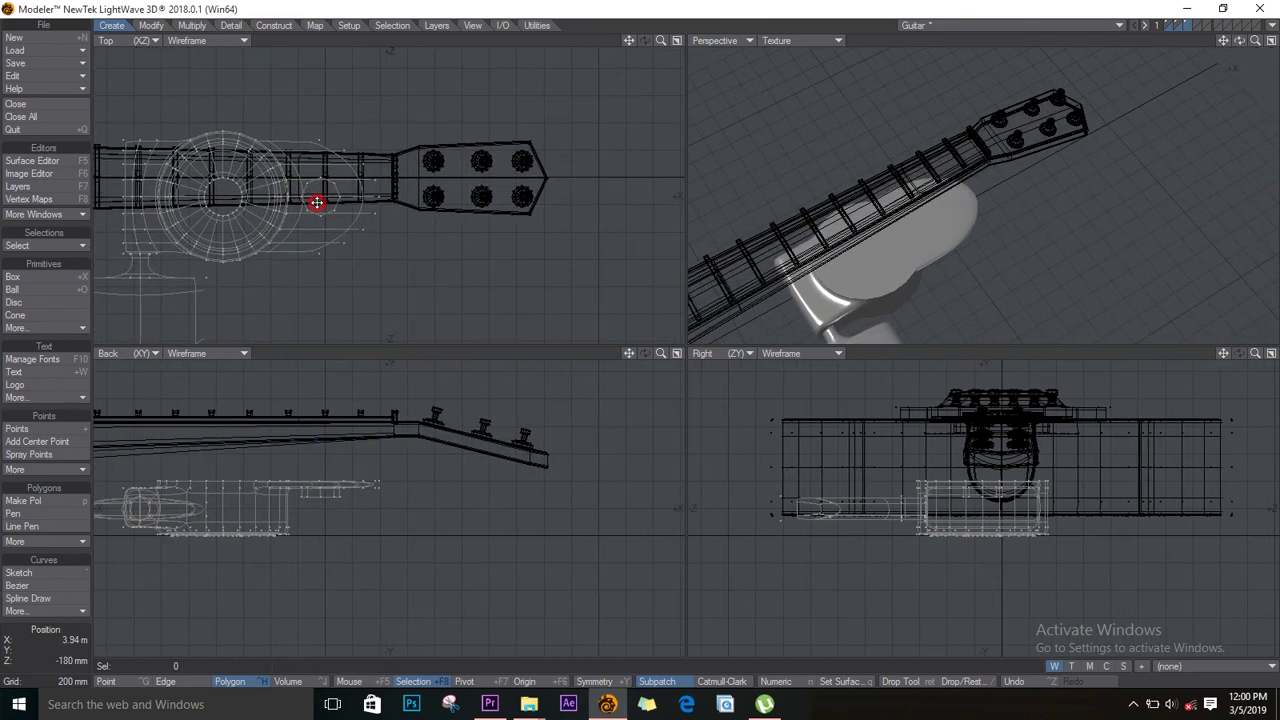
Scale the tuner part down uniformly to suit the headstock's tuning posts.
key("shift+h")
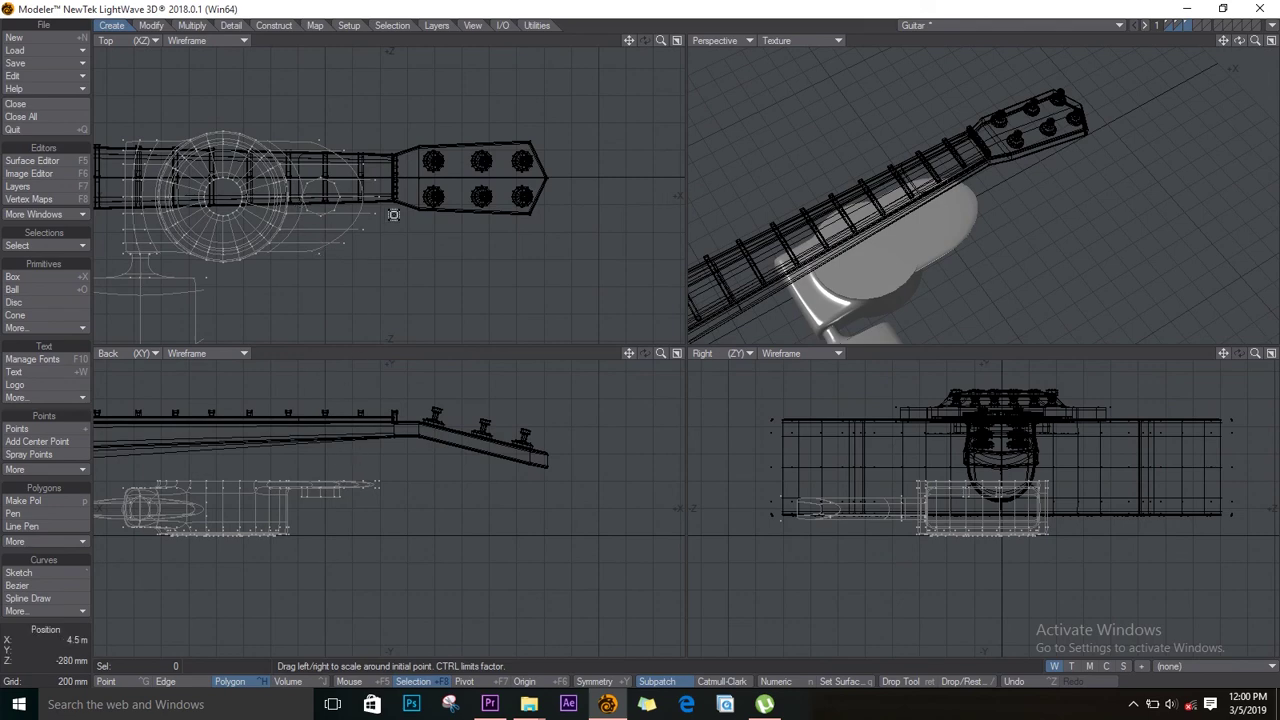
left_click_drag(393, 214, 306, 271)
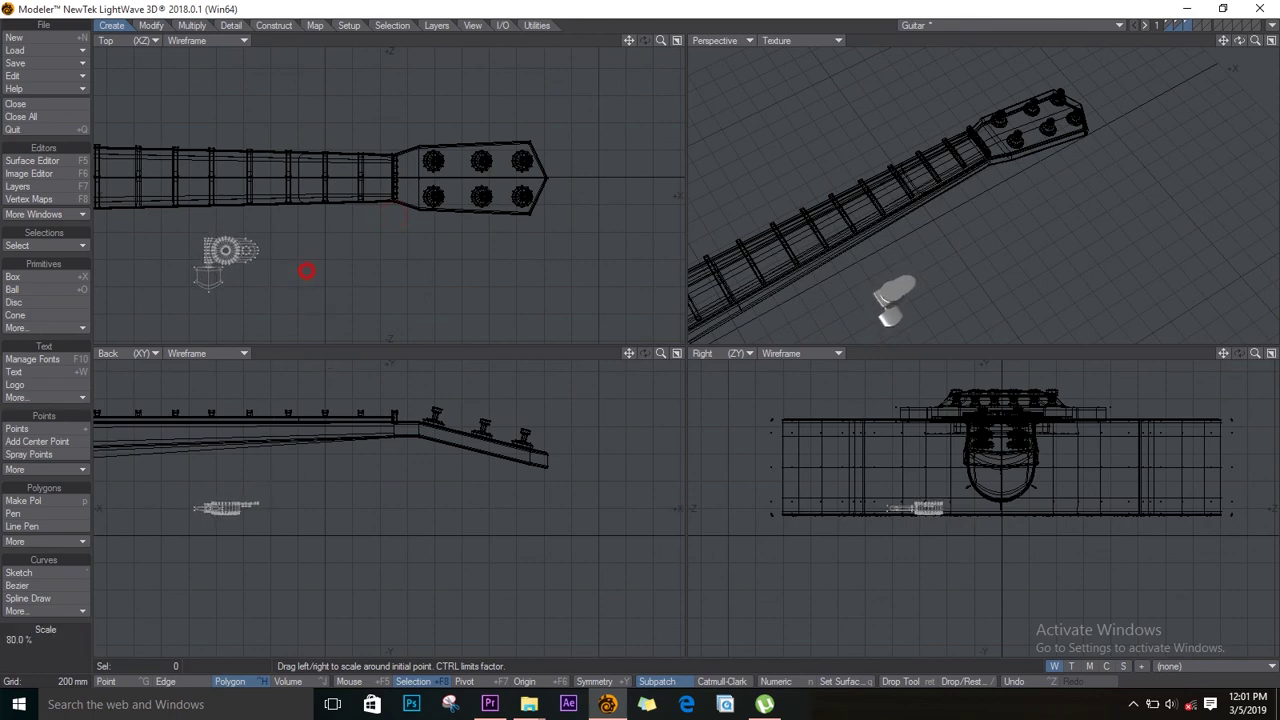
right_click_drag(323, 260, 210, 270)
Move the tuner part in the top view over the lower-row tuning post nearest the nut.
key("t")
left_click_drag(210, 268, 378, 204)
left_click_drag(385, 252, 489, 209, "ctrl+alt")
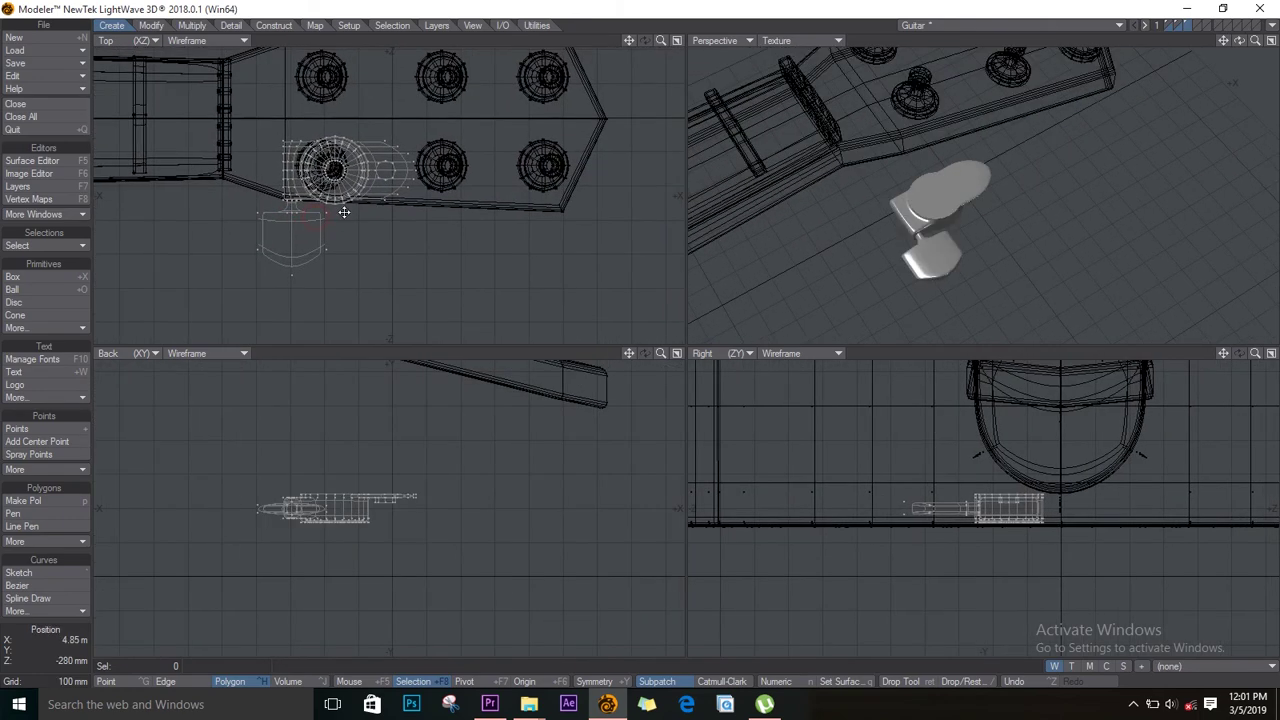